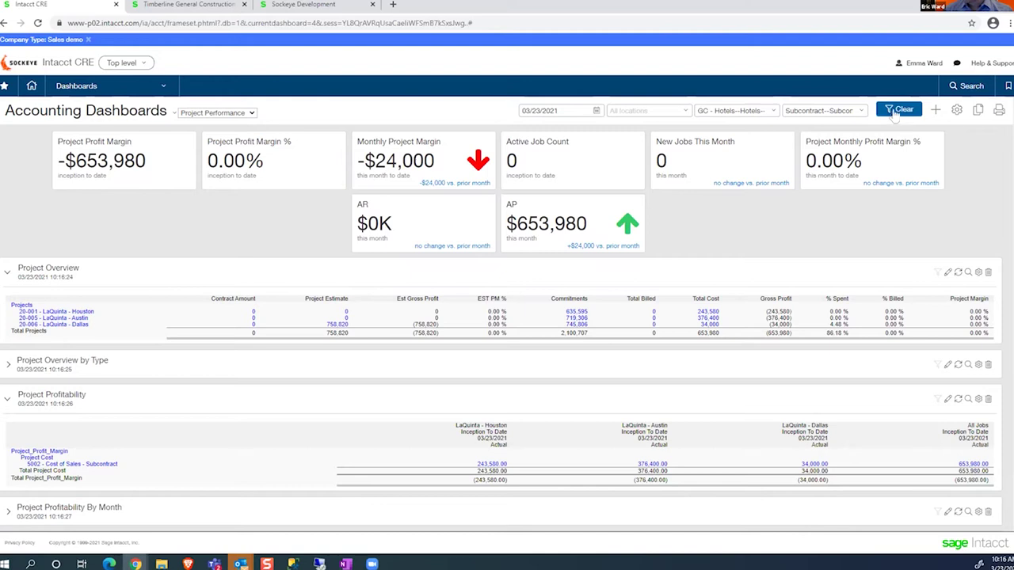
# - Clear the dashboard filters and open the general ledger detail behind the commitments of Fullerton Warehouse - San Antonio in a maximized window
pyautogui.click(899, 113)
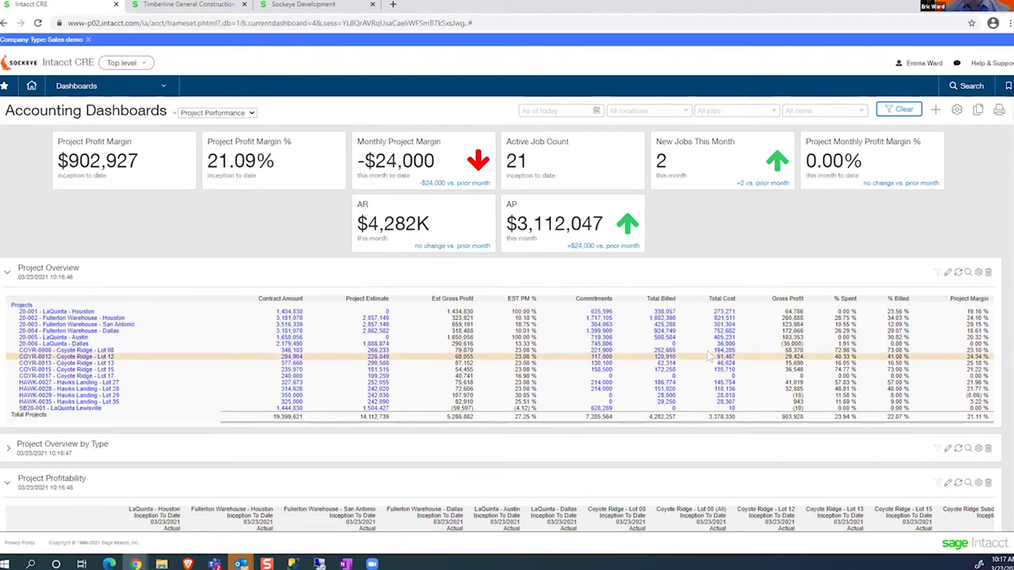
pyautogui.click(601, 321)
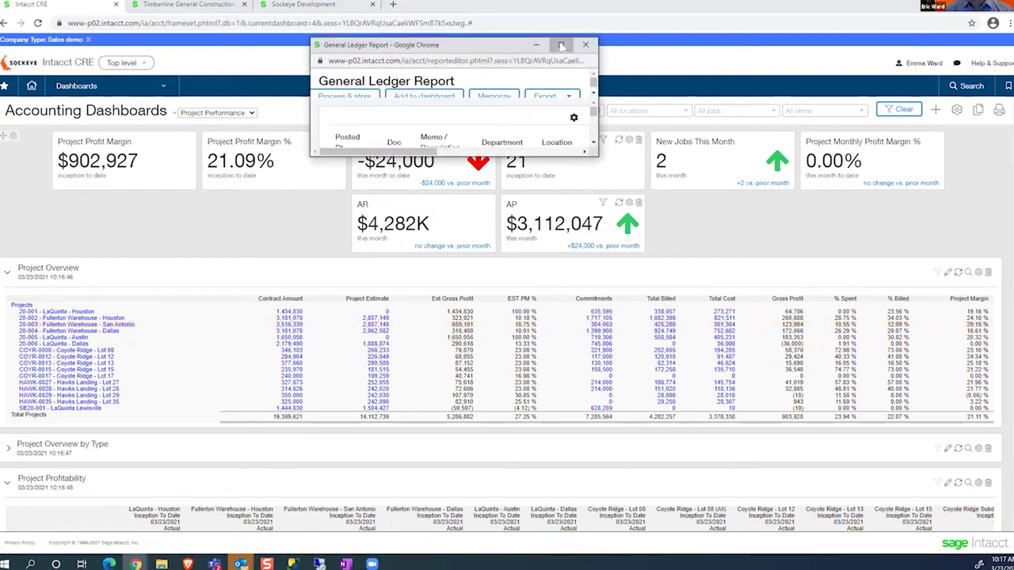
pyautogui.click(561, 45)
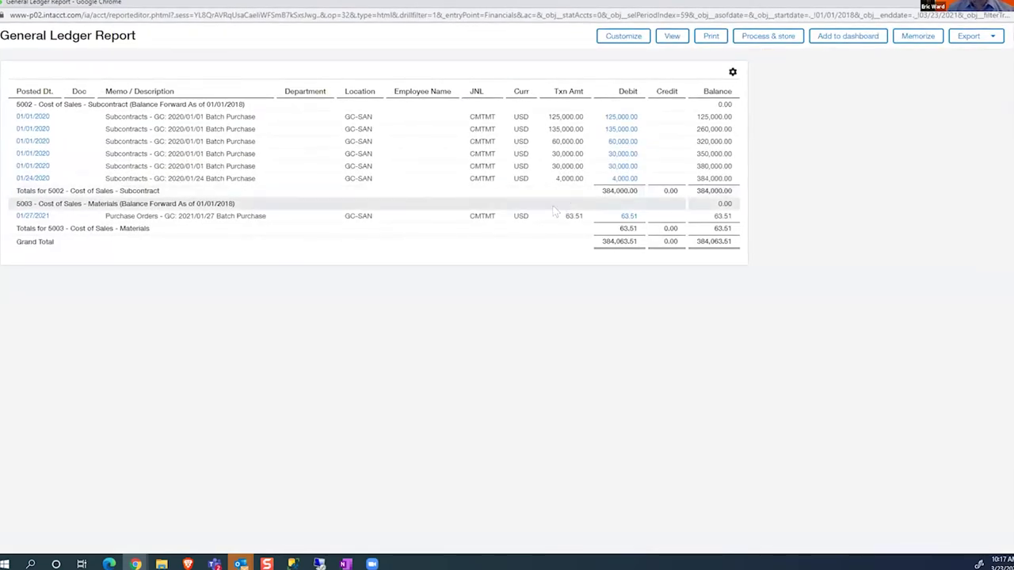
# - Drill down from the 01/27/2021 materials posting through its journal entry and purchase batch to the Gales Industrial Products purchase order in edit mode
pyautogui.click(627, 219)
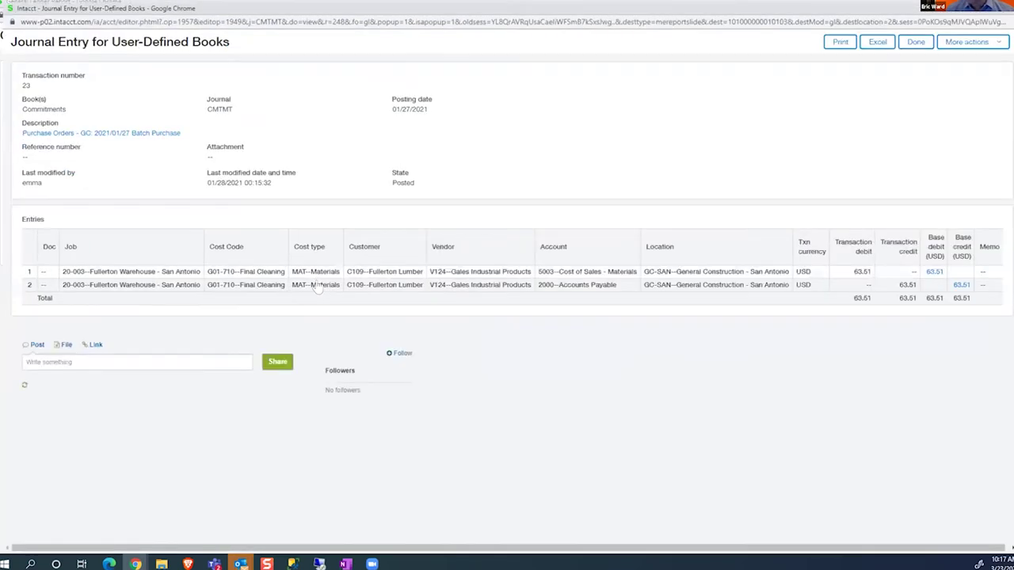
pyautogui.click(116, 129)
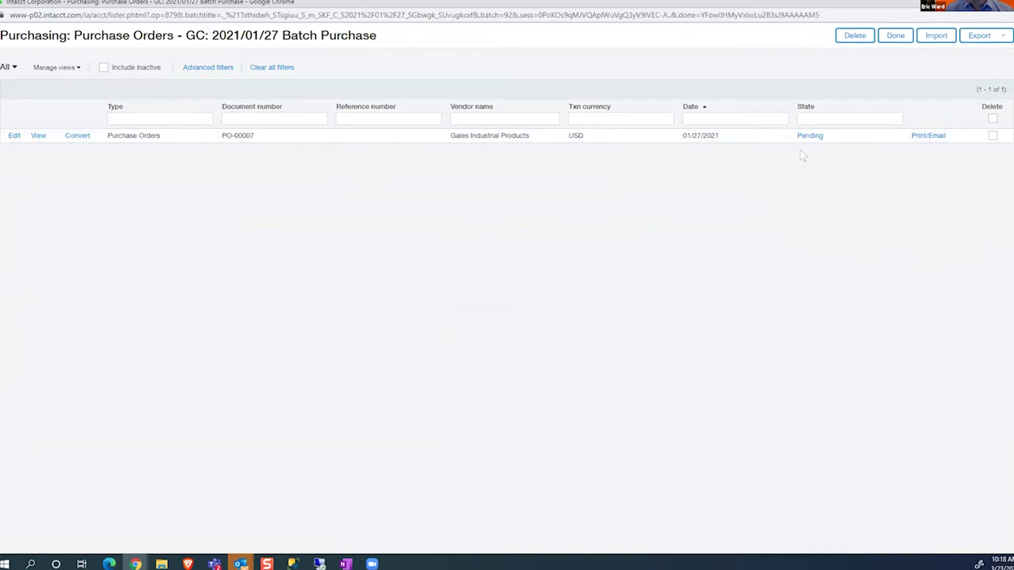
pyautogui.click(17, 136)
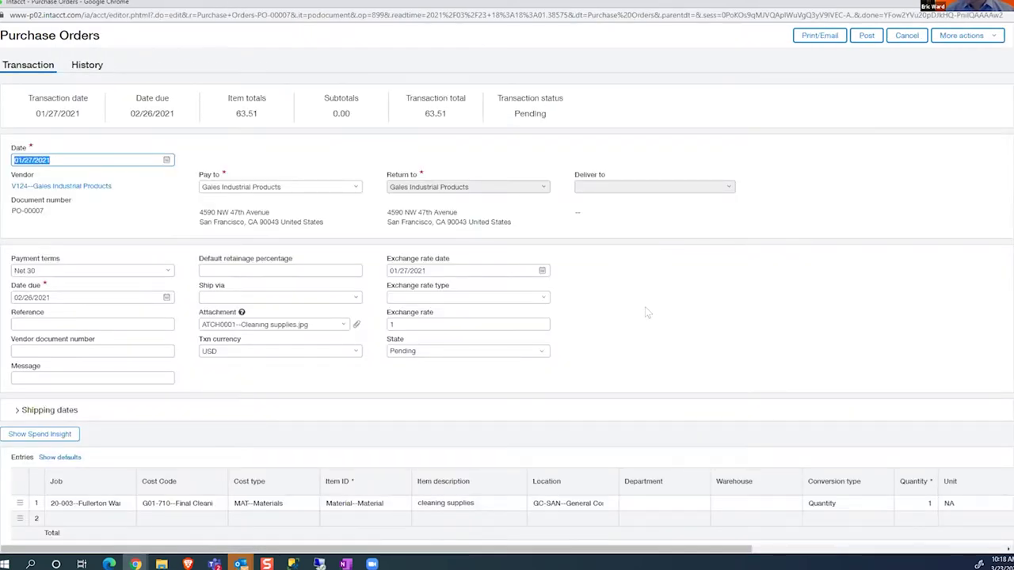
pyautogui.click(646, 312)
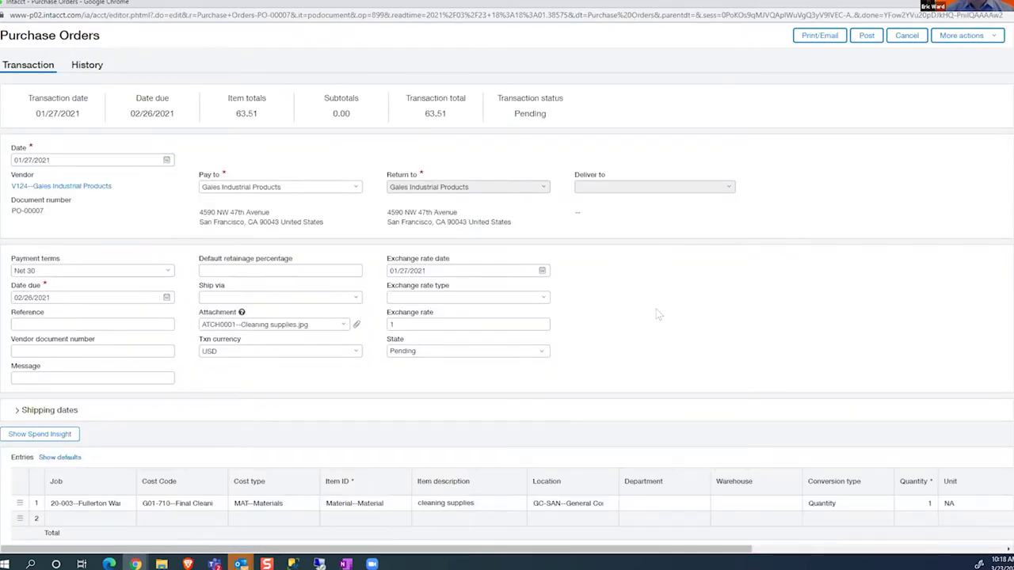
# - View the purchase order's Cleaning supplies.jpg attachment in an enlarged window and close it
pyautogui.scroll(-1, 664, 314)
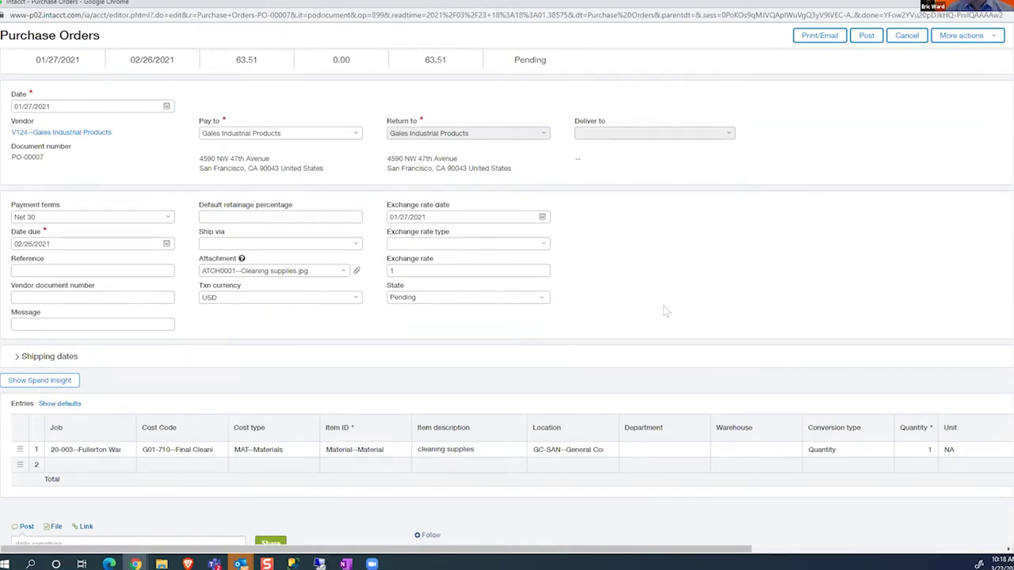
pyautogui.scroll(1, 663, 304)
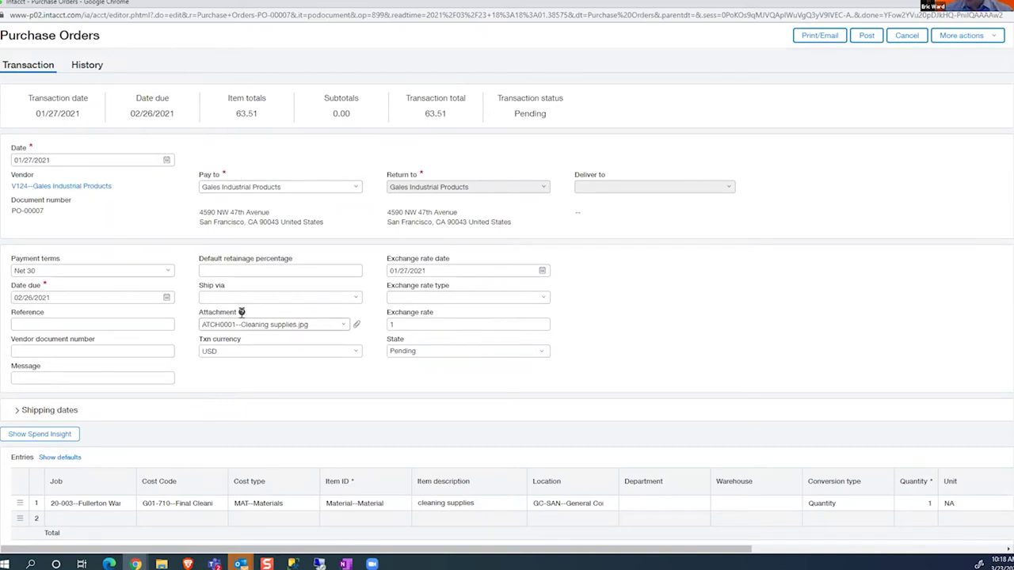
pyautogui.click(356, 325)
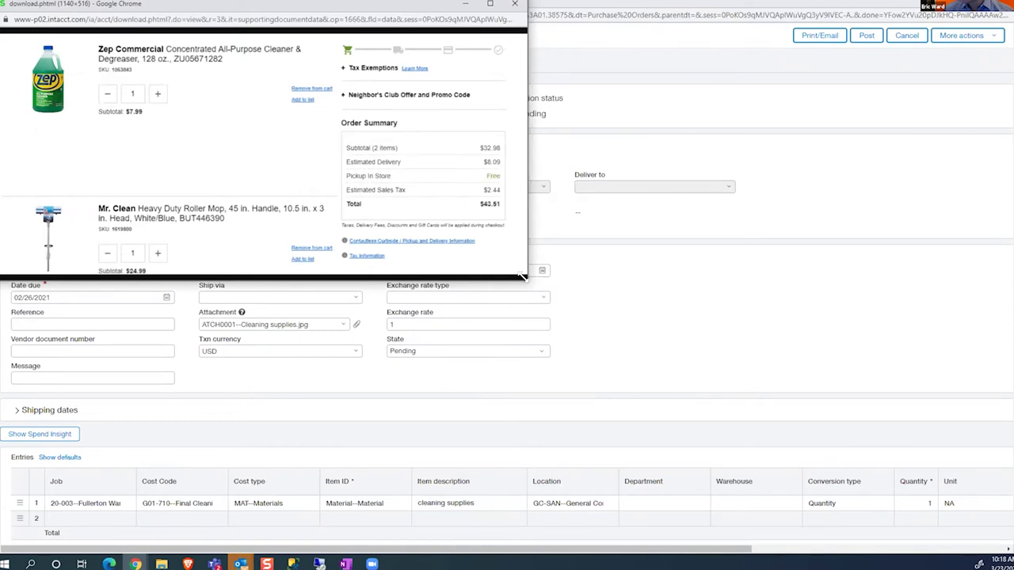
pyautogui.moveTo(522, 276); pyautogui.dragTo(737, 402)
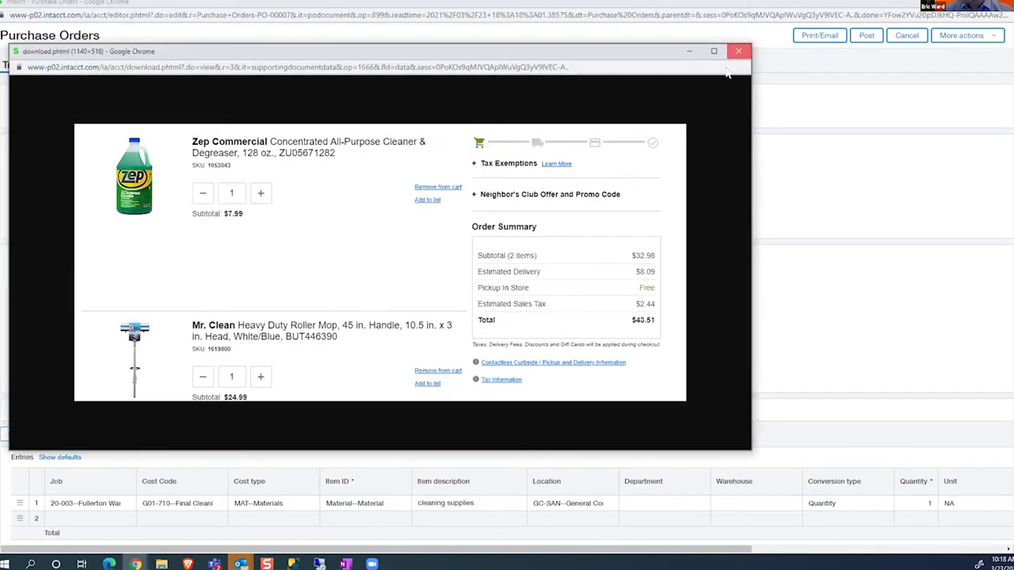
pyautogui.click(747, 49)
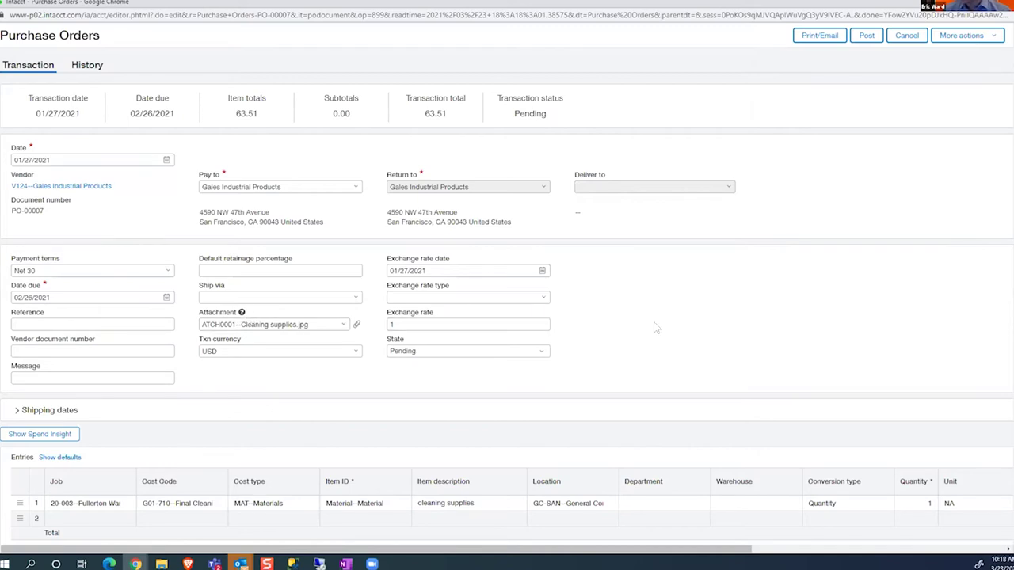
# - Examine the cleaning supplies entry line's coding fields and the comments posted beneath the purchase order
pyautogui.scroll(-1, 610, 330)
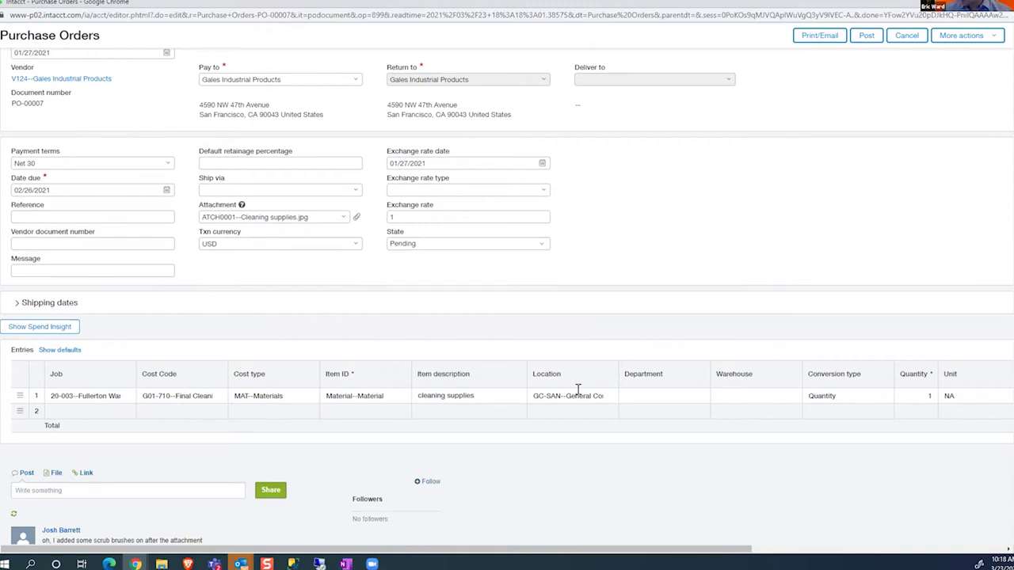
pyautogui.click(645, 388)
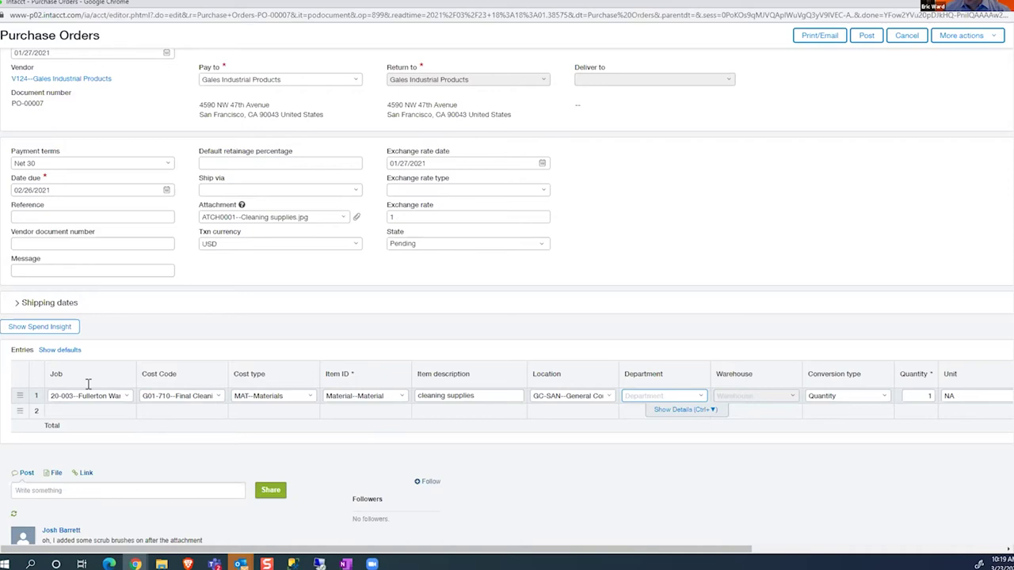
pyautogui.scroll(1, 83, 388)
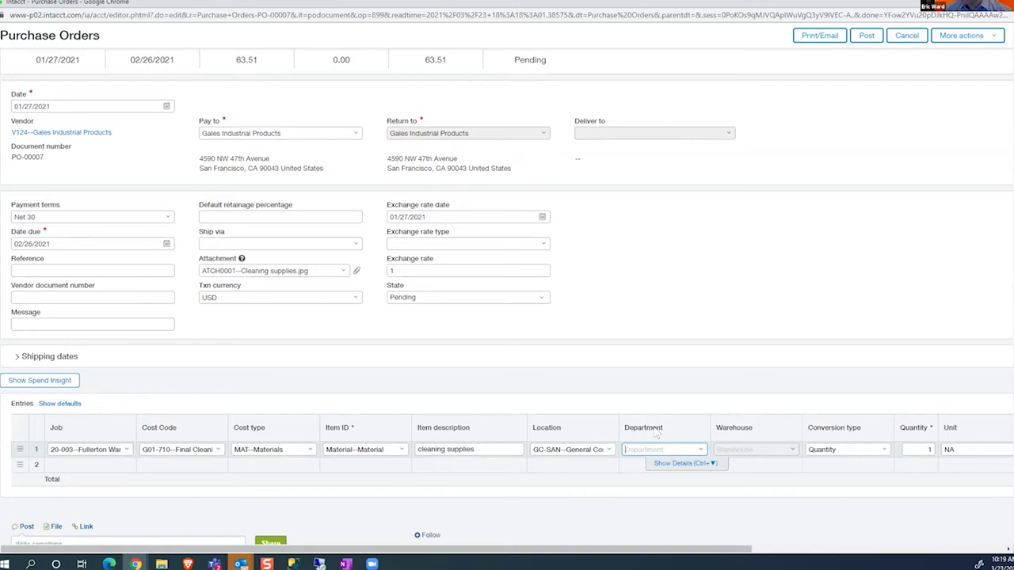
pyautogui.scroll(-1, 657, 433)
pyautogui.moveTo(623, 548); pyautogui.dragTo(555, 545)
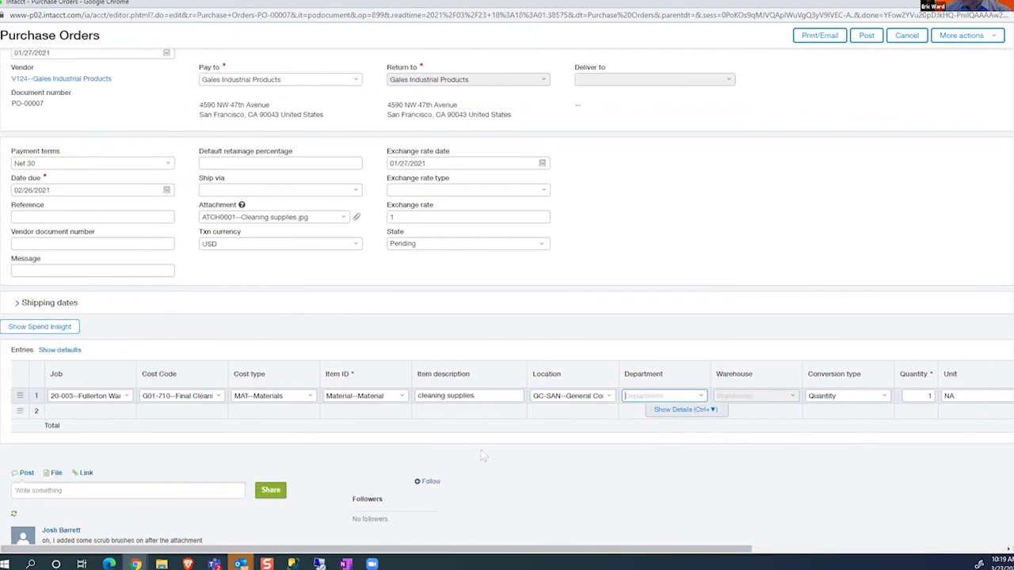
pyautogui.scroll(-1, 482, 452)
pyautogui.scroll(-1, 483, 453)
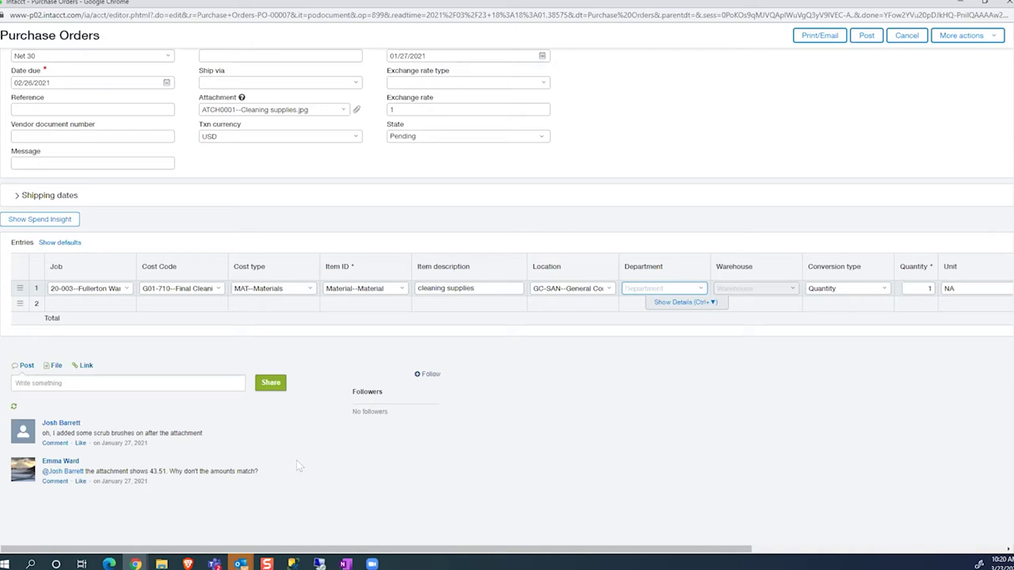
pyautogui.scroll(1, 295, 466)
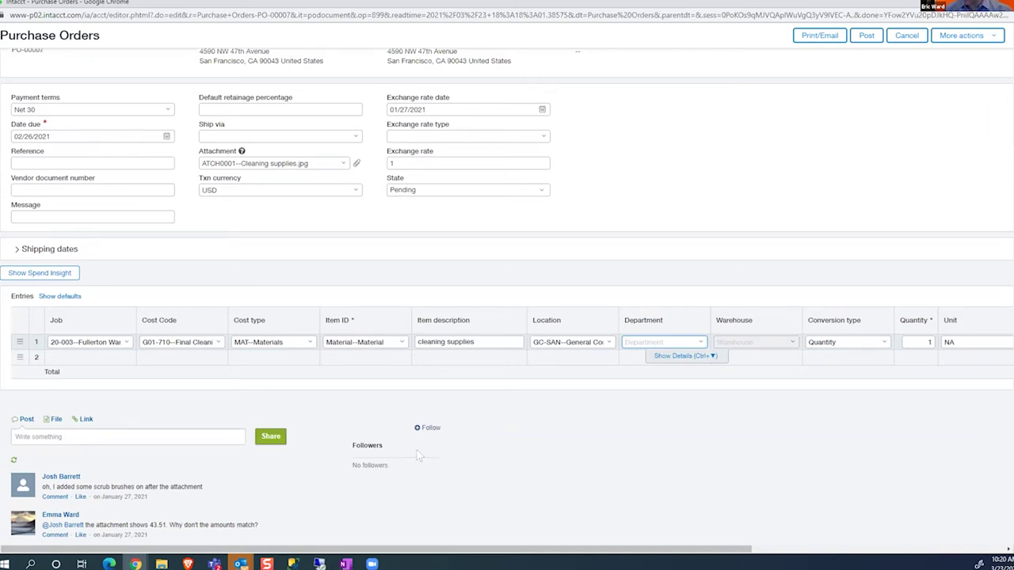
pyautogui.scroll(-1, 420, 451)
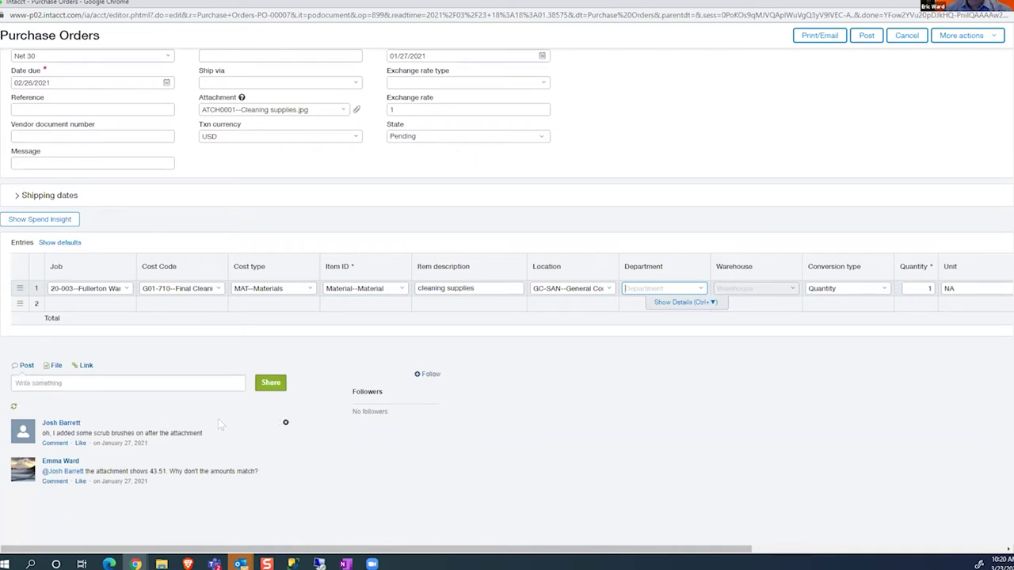
# - View the purchase order's audit trail, highlight the 01/27/2021 23:57:37 "Spending within budget" entry, and close the trail
pyautogui.scroll(3, 218, 418)
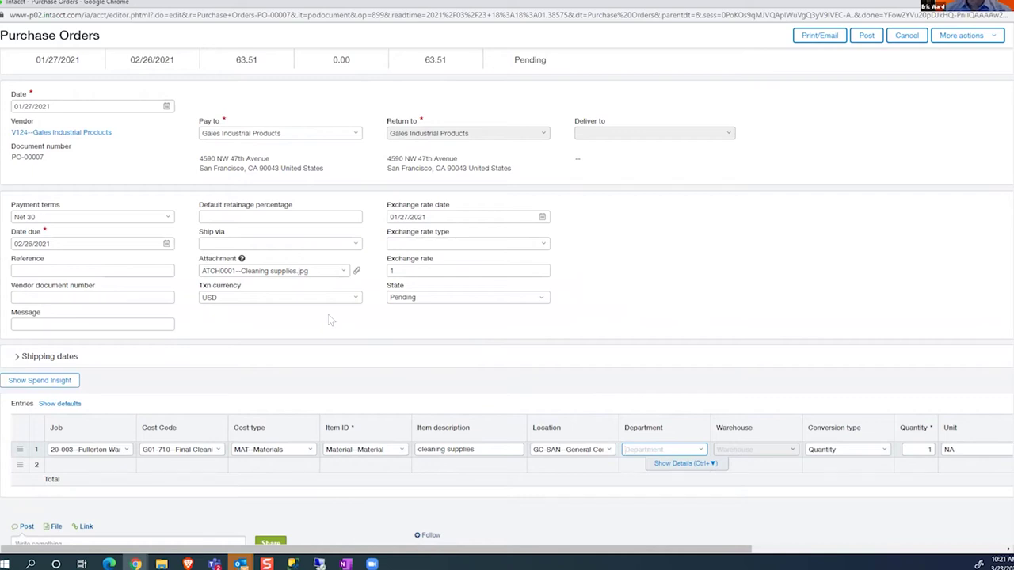
pyautogui.scroll(1, 501, 330)
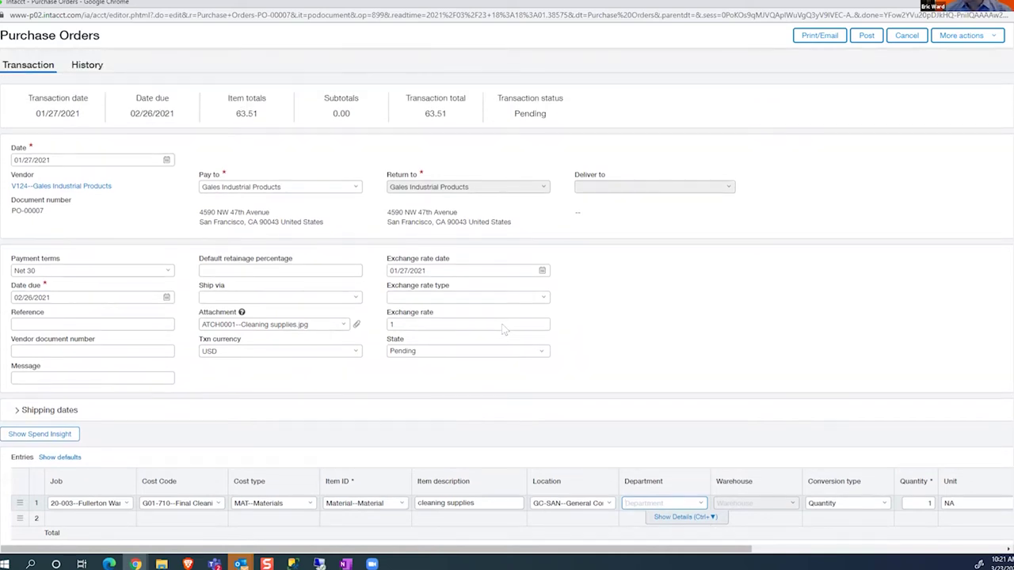
pyautogui.click(995, 38)
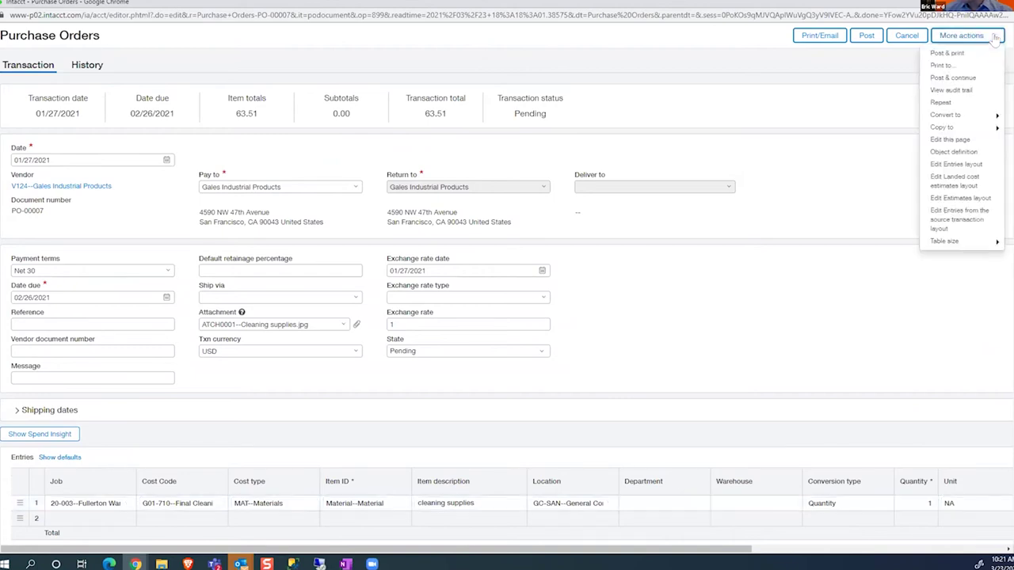
pyautogui.click(958, 90)
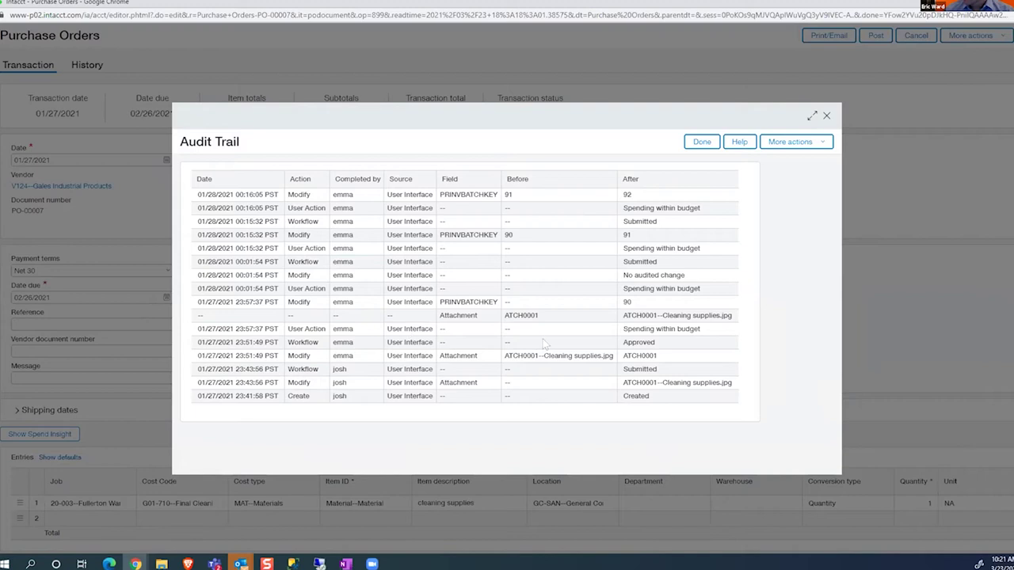
pyautogui.moveTo(702, 330); pyautogui.dragTo(621, 331)
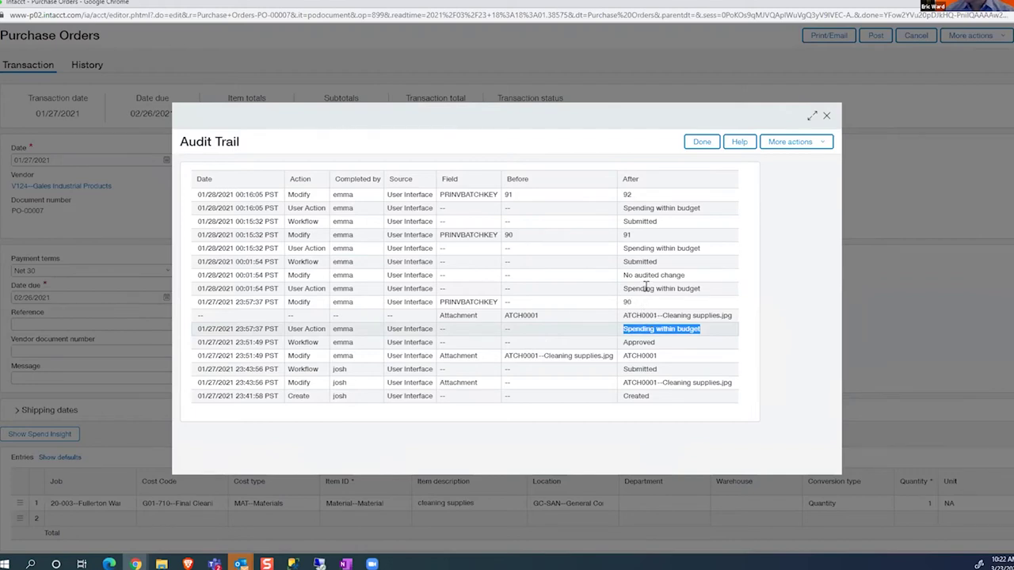
pyautogui.click(826, 116)
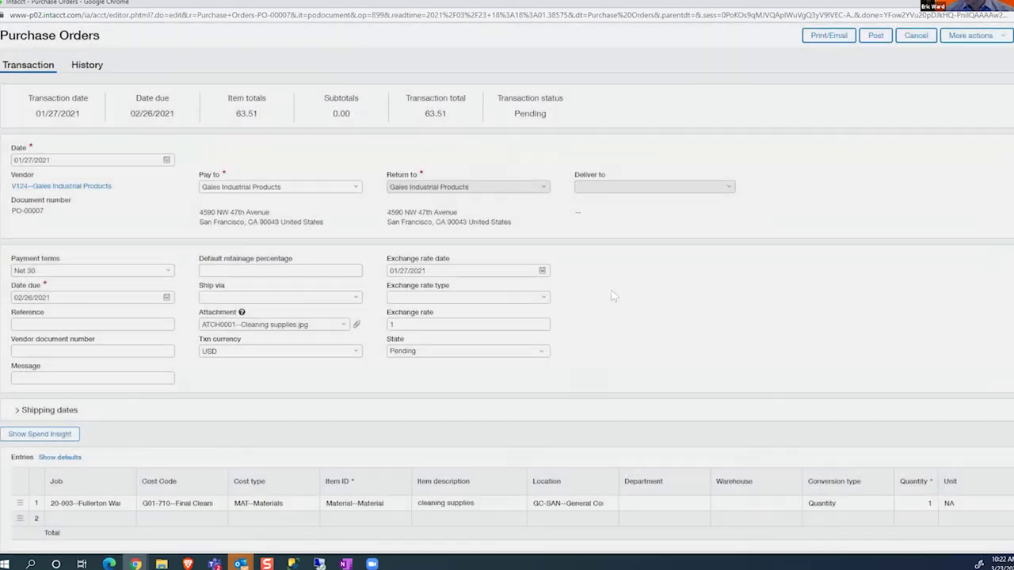
# - Show the spend insight for the cleaning supplies line, examine its columns from cost type through funds available, and close it
pyautogui.scroll(-3, 636, 317)
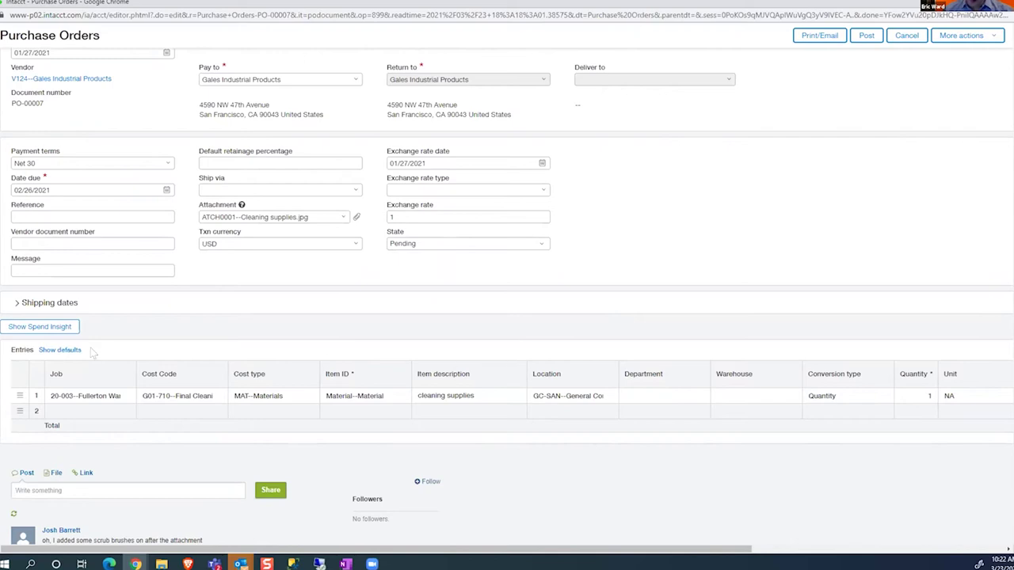
pyautogui.click(38, 332)
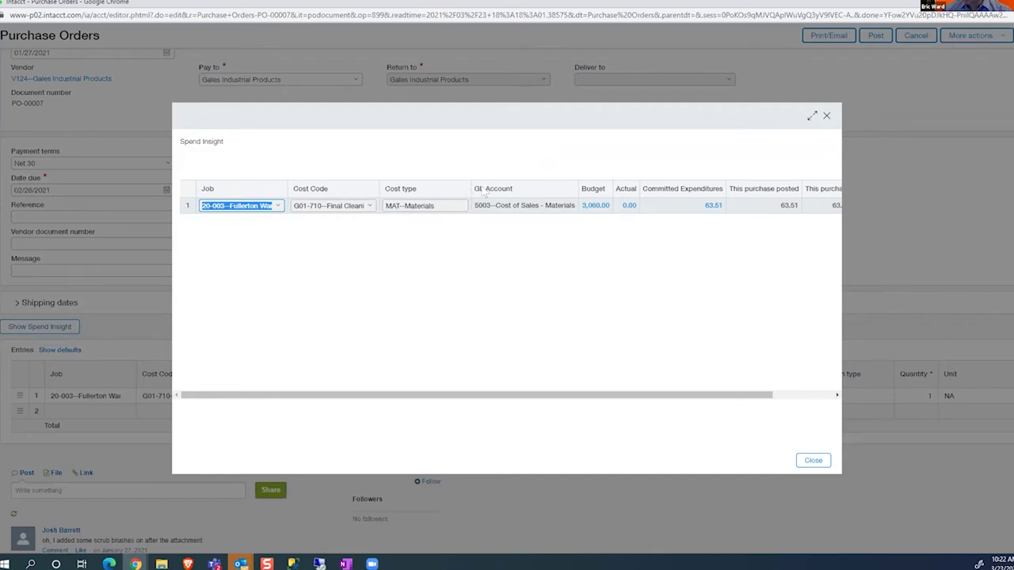
pyautogui.moveTo(418, 190); pyautogui.dragTo(384, 191)
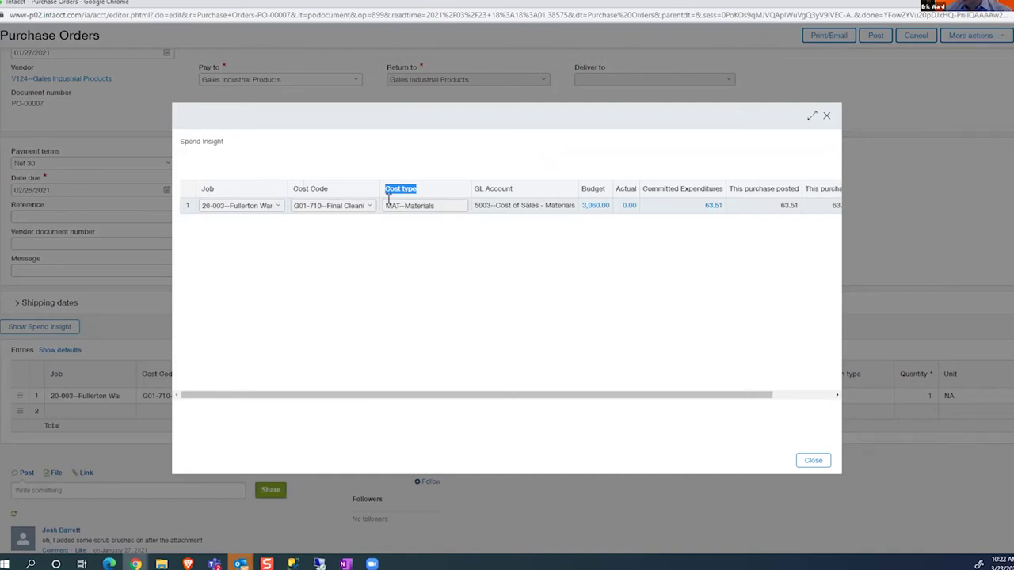
pyautogui.moveTo(562, 396); pyautogui.dragTo(660, 398)
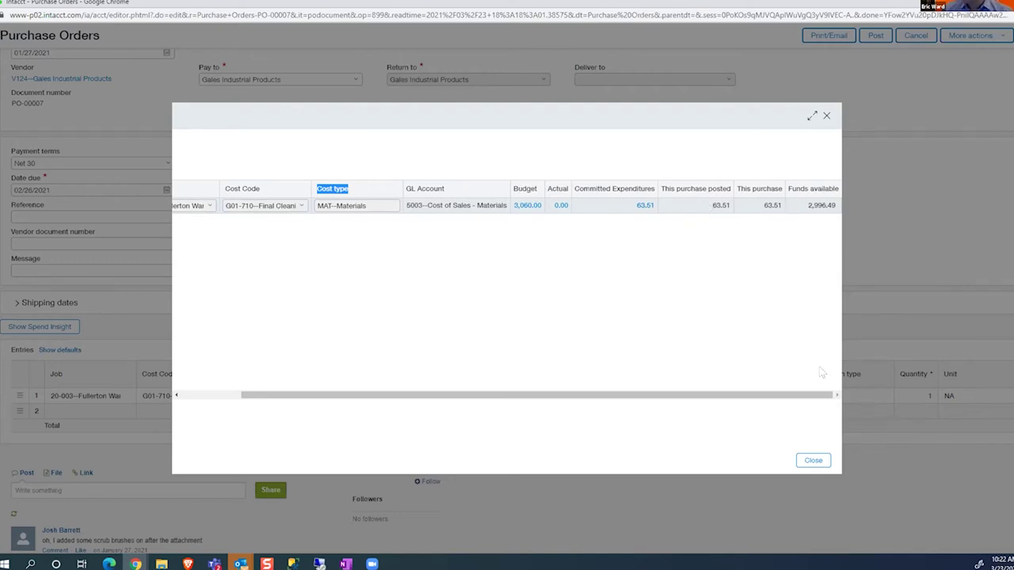
pyautogui.click(826, 117)
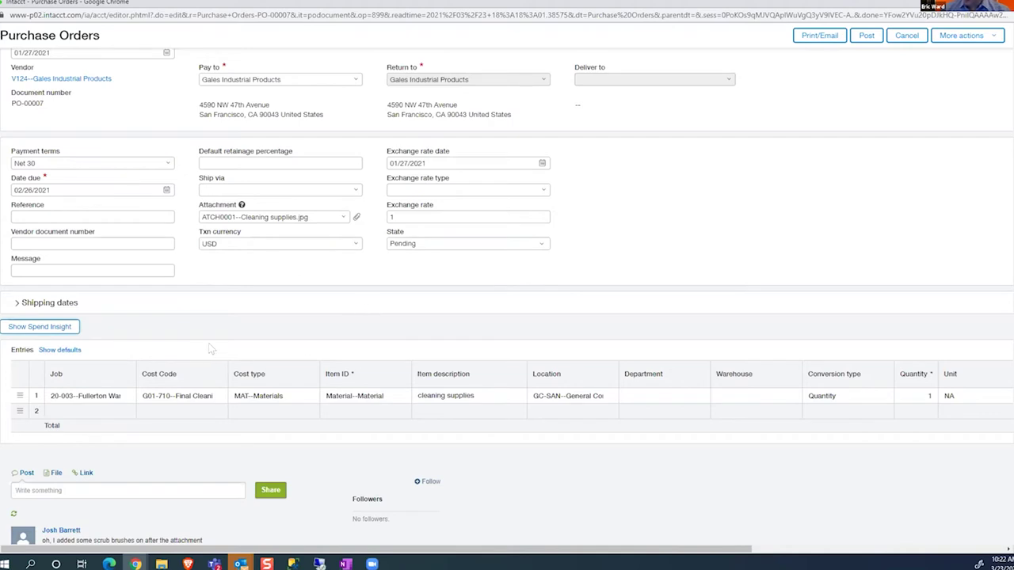
# - Review the purchase order's comments and history, and close the order to return to the General Ledger Report
pyautogui.scroll(-3, 210, 349)
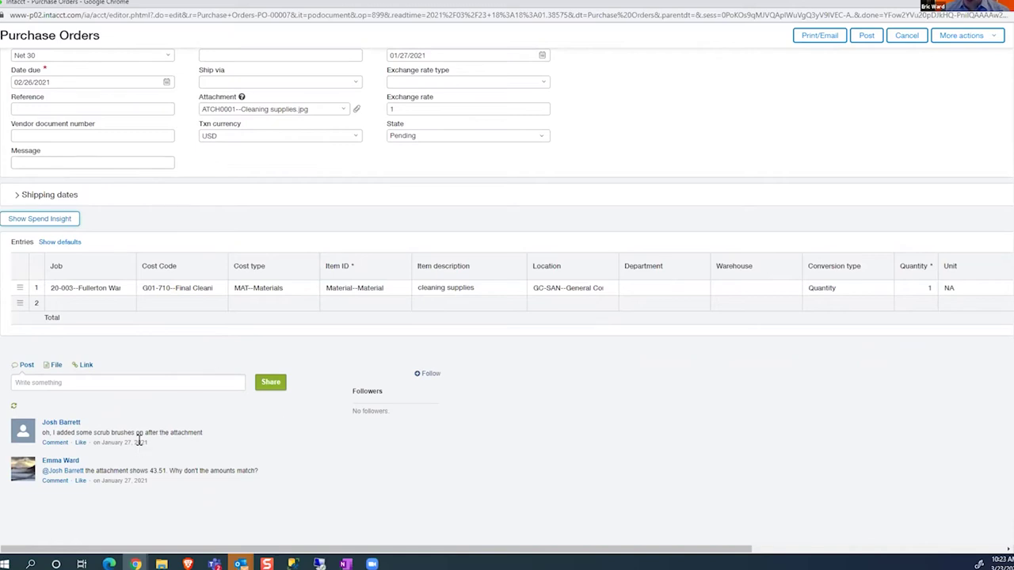
pyautogui.scroll(5, 136, 421)
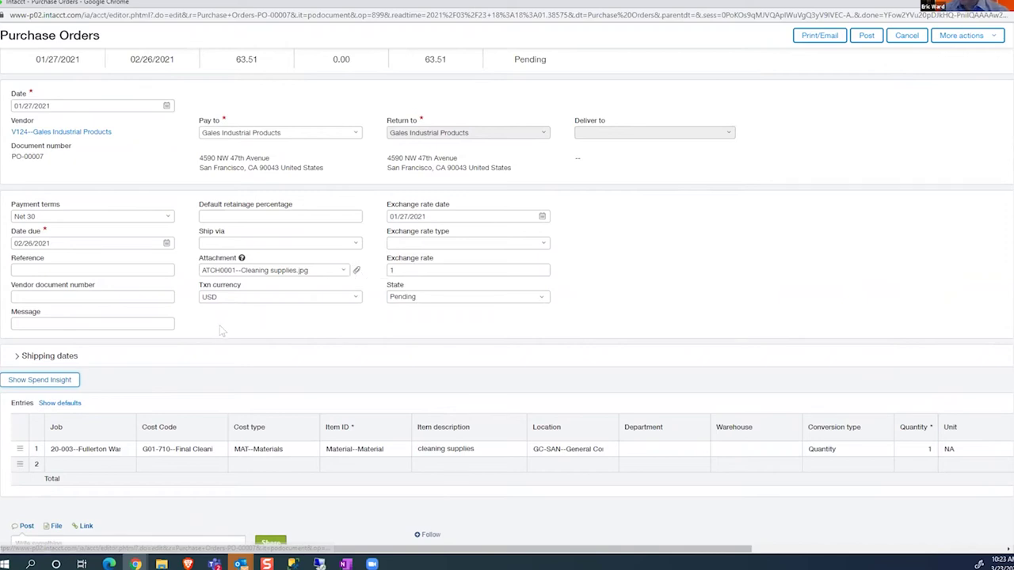
pyautogui.scroll(1, 222, 331)
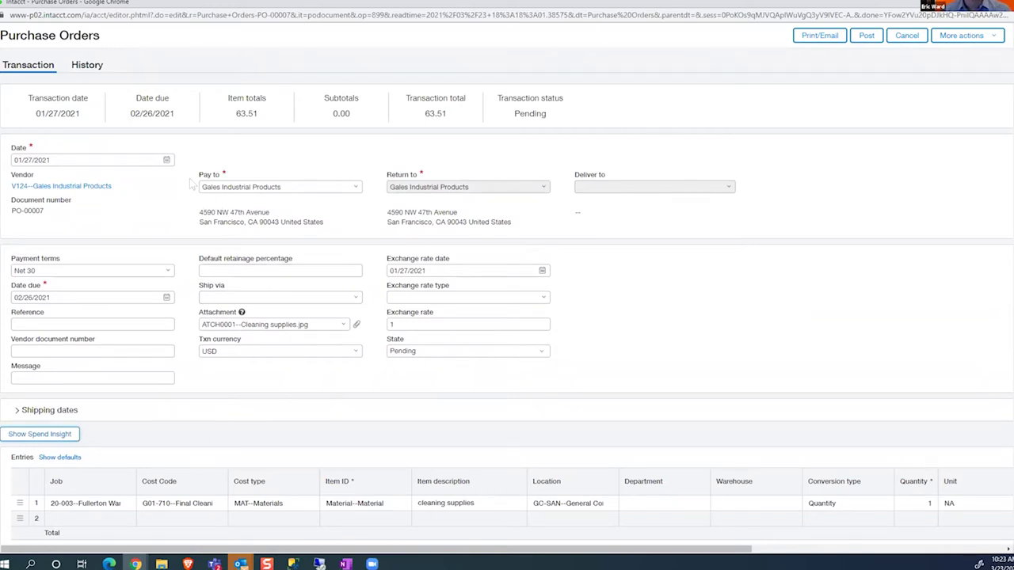
pyautogui.click(83, 66)
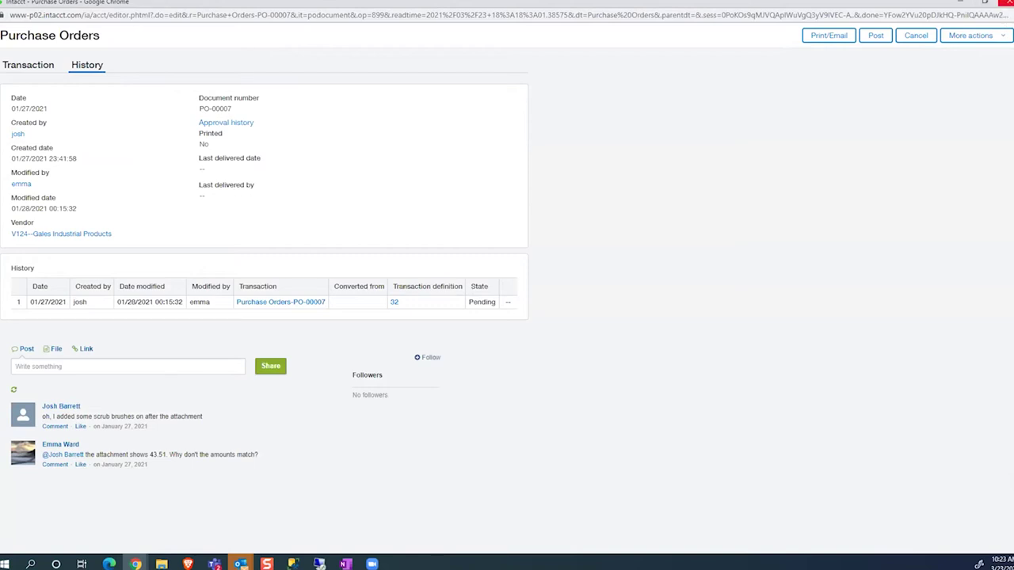
pyautogui.click(1006, 5)
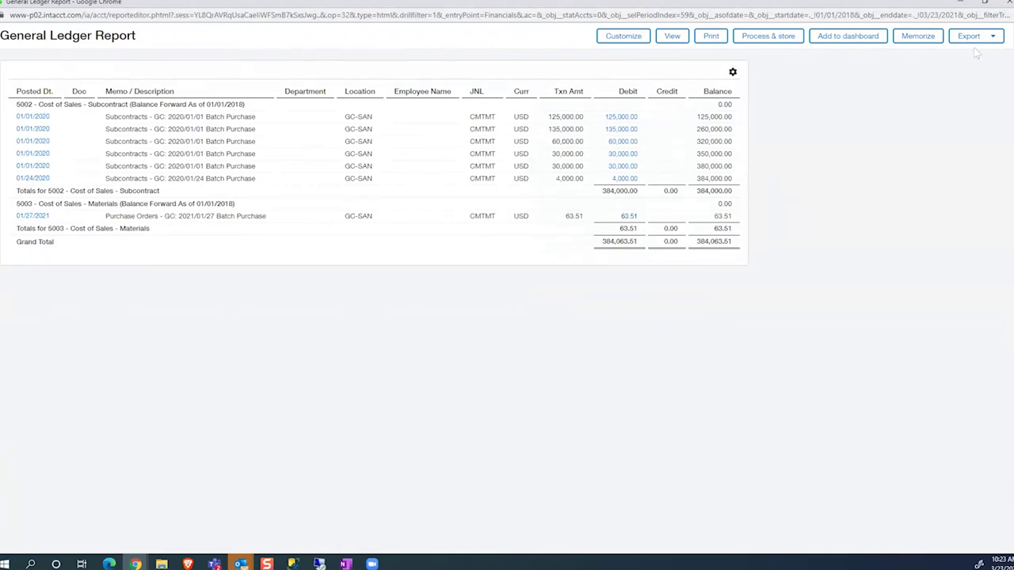
# - Close the General Ledger Report and open job 20-005 LaQuinta - Austin from the Project Overview for editing in a full-size window
pyautogui.hotkey('ctrl', 'w')
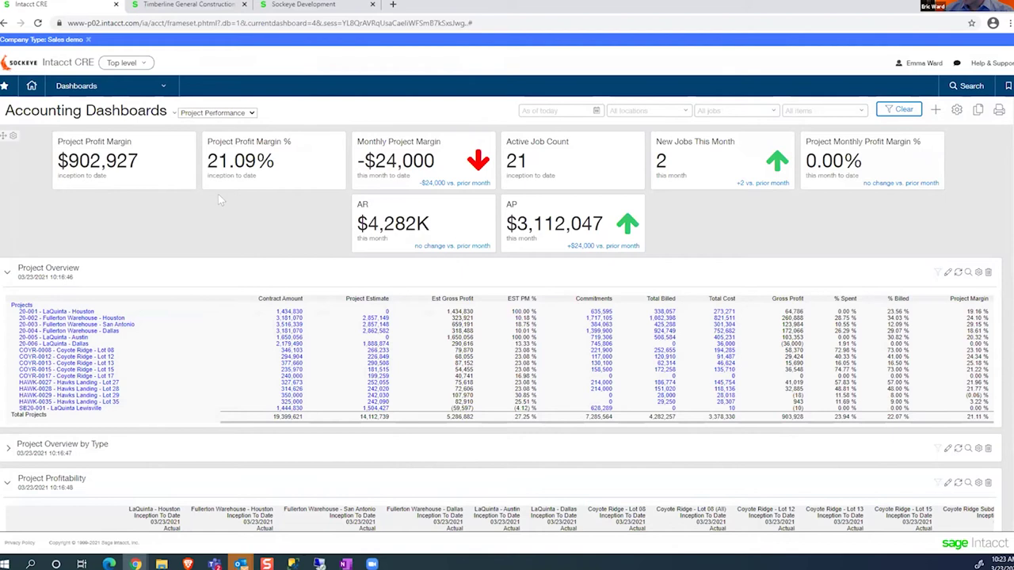
pyautogui.scroll(-1, 219, 199)
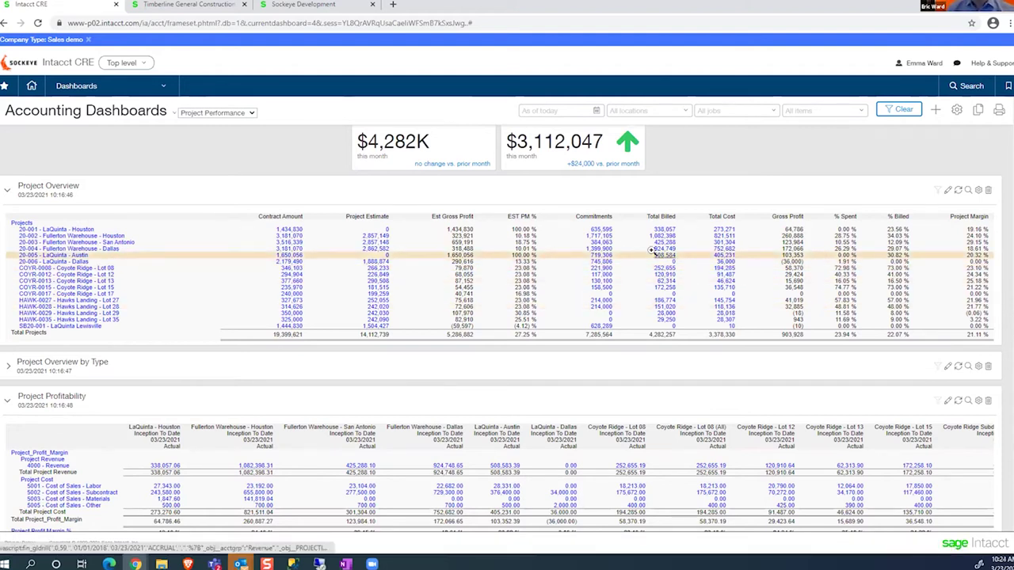
pyautogui.click(60, 255)
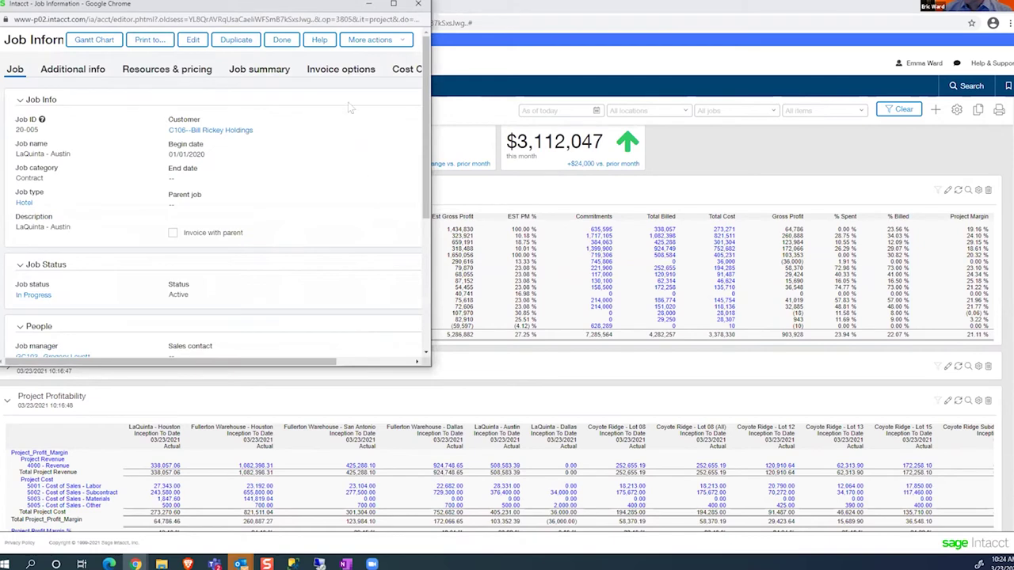
pyautogui.click(193, 40)
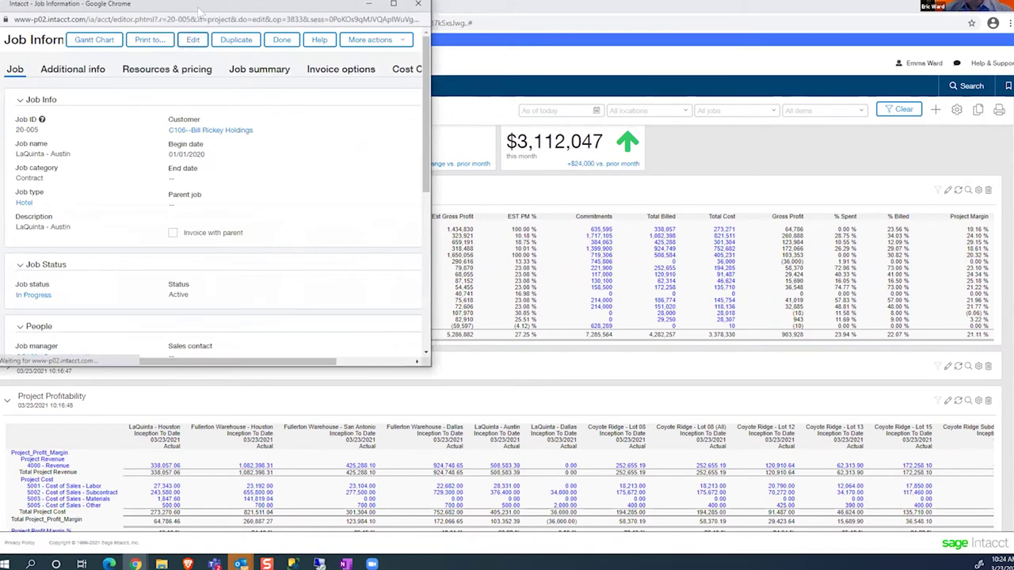
pyautogui.doubleClick(200, 6)
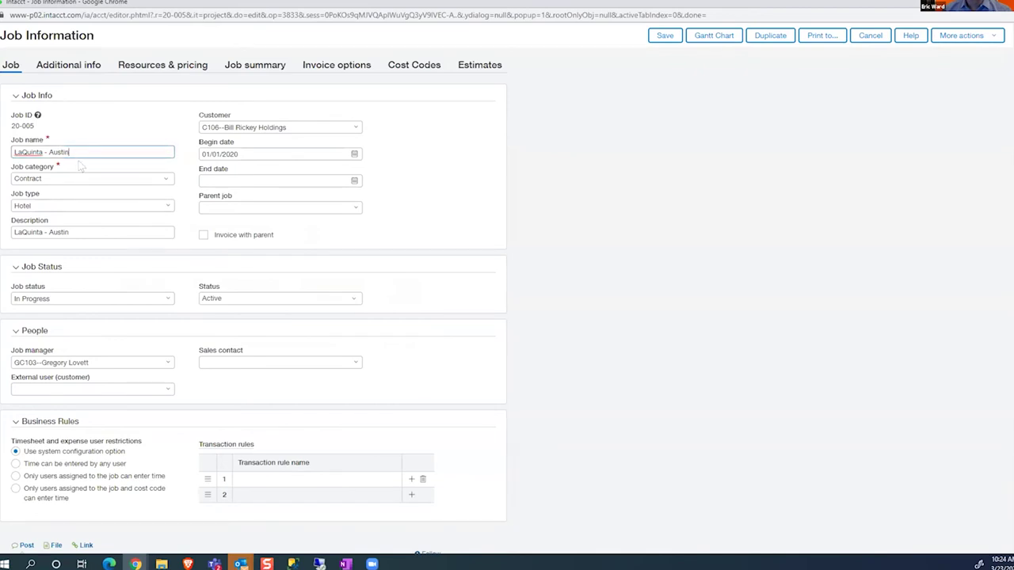
# - Review the available job types, open and dismiss the form for adding a new type, and set the job type back to Hotel
pyautogui.tripleClick(42, 195)
pyautogui.click(57, 203)
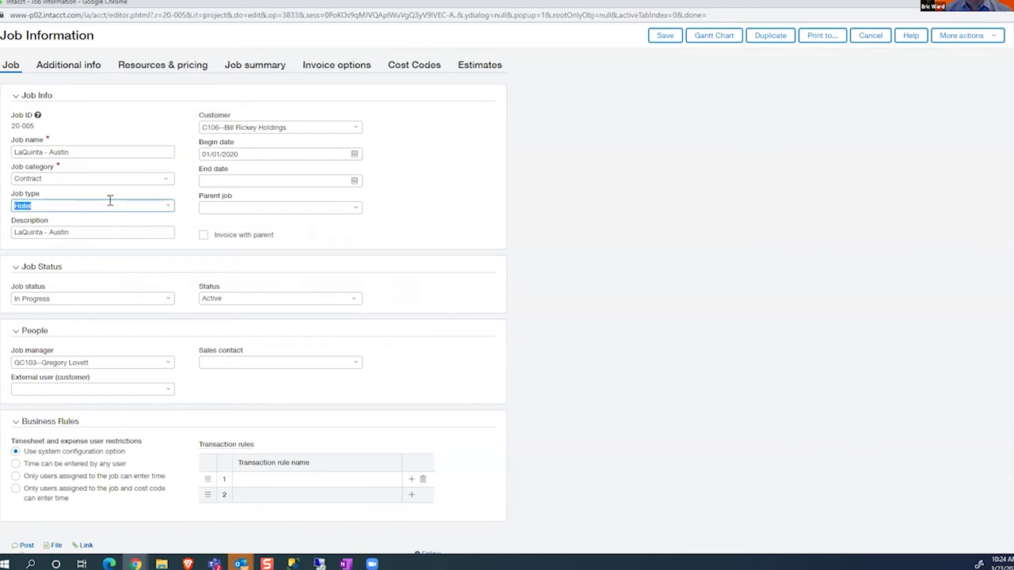
pyautogui.click(164, 207)
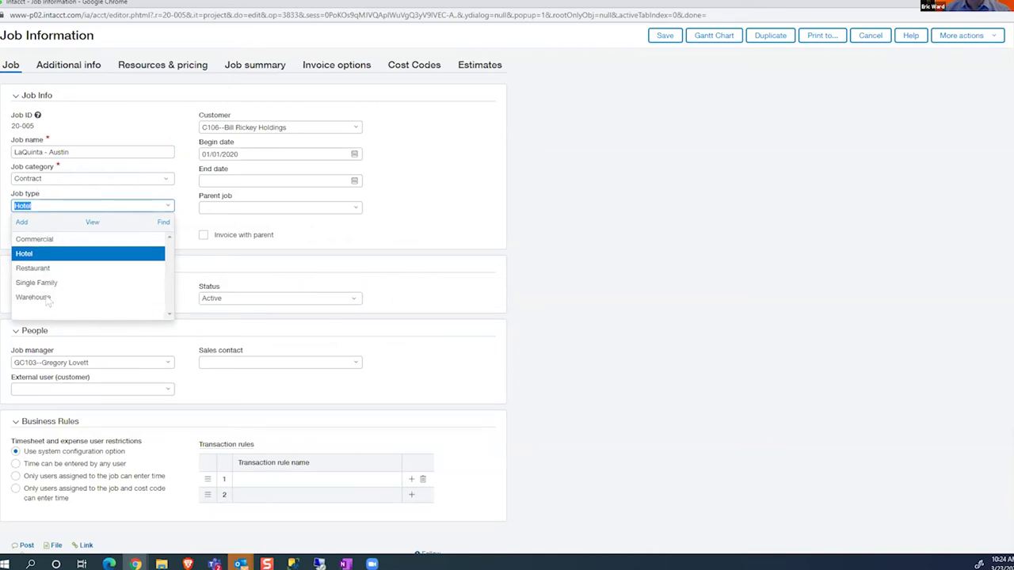
pyautogui.click(21, 222)
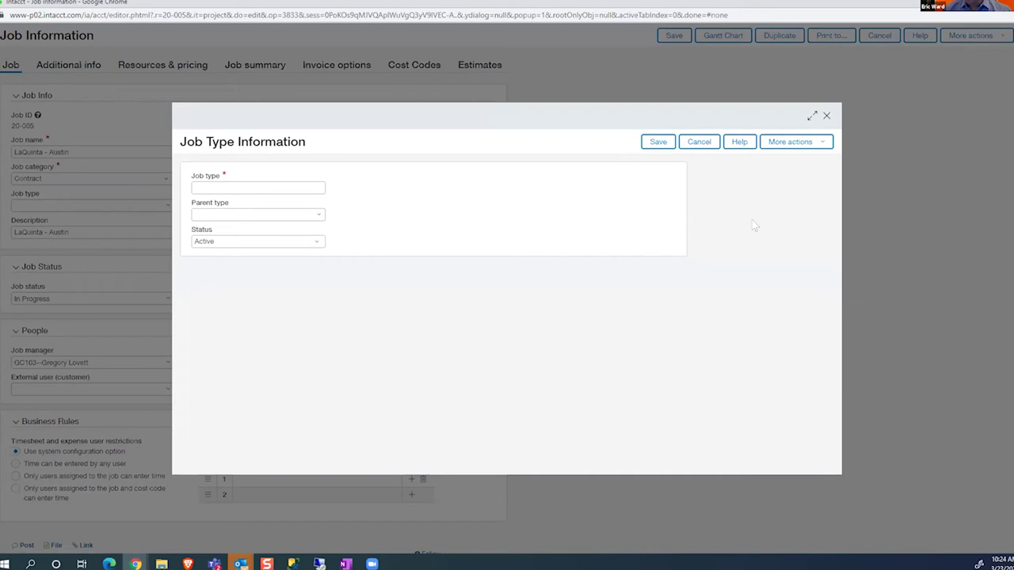
pyautogui.click(824, 116)
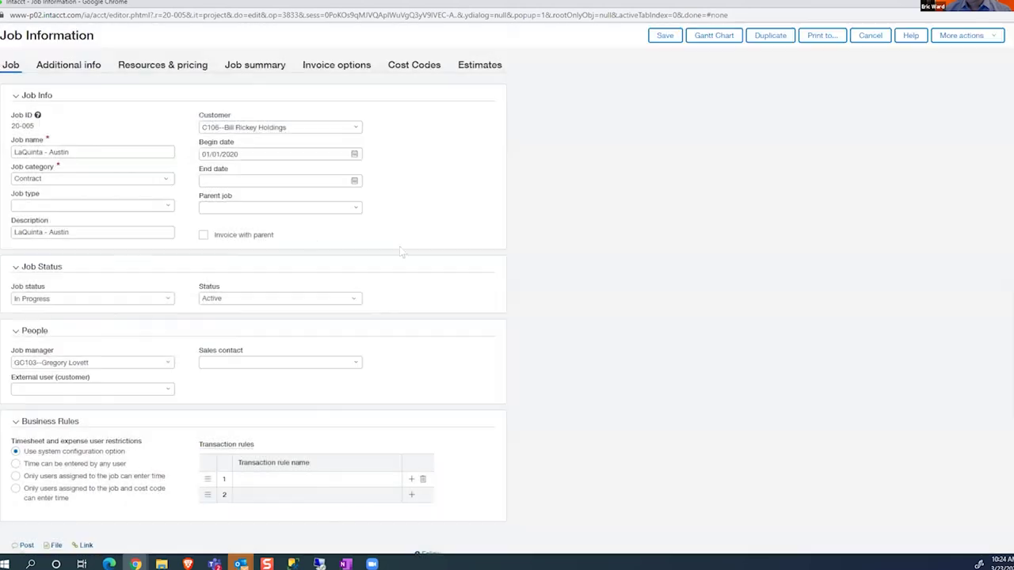
pyautogui.click(159, 207)
pyautogui.click(24, 253)
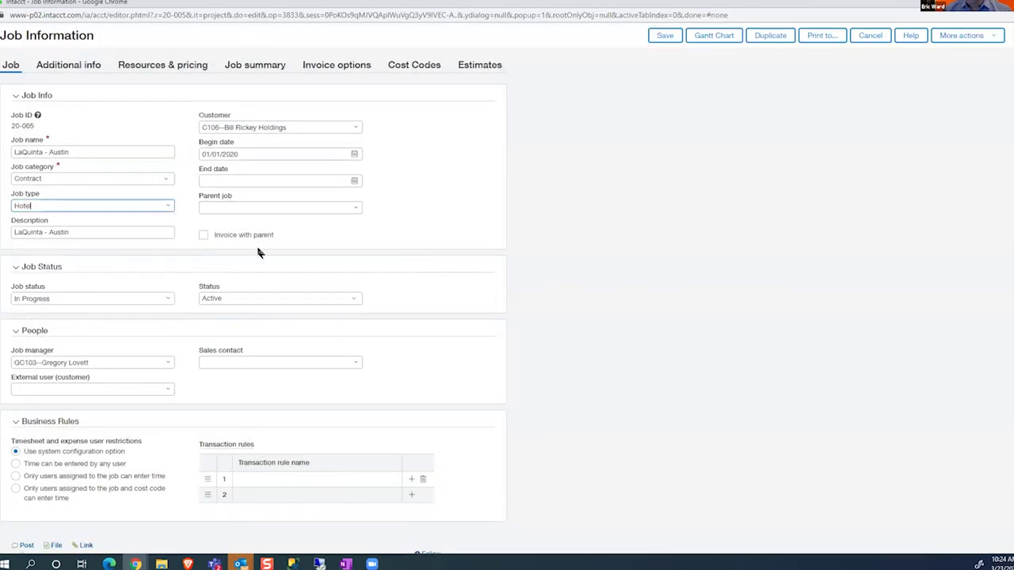
# - Highlight the job manager assignment, view the job's estimates and monthly forecasts, and cancel editing to return to the dashboard
pyautogui.click(69, 229)
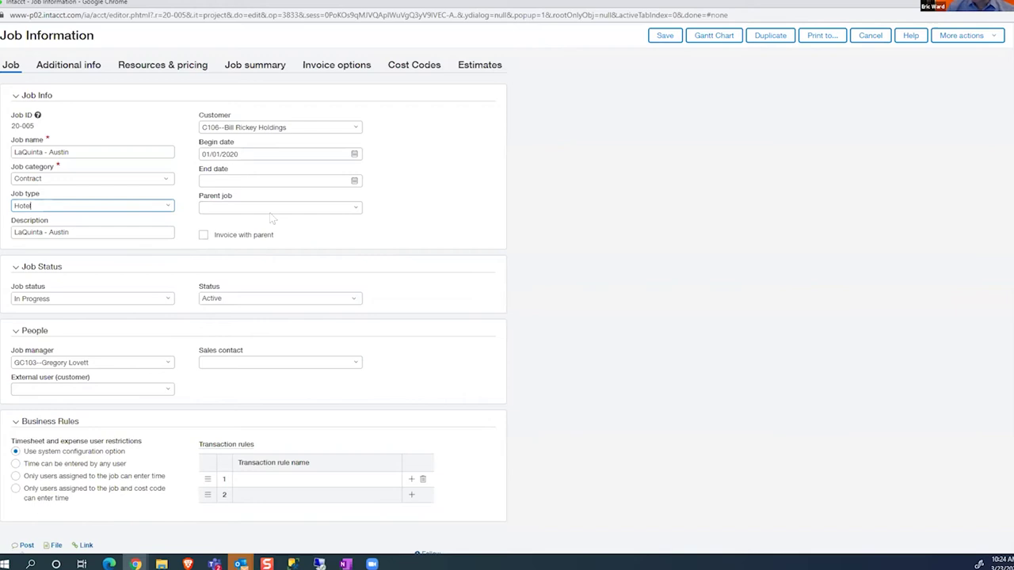
pyautogui.click(661, 277)
pyautogui.click(102, 362)
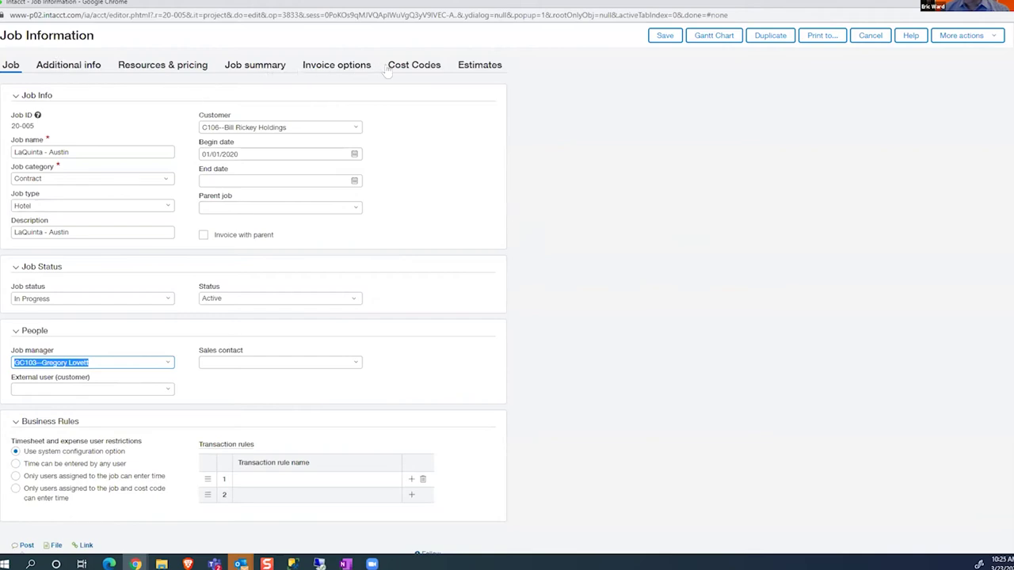
pyautogui.click(479, 68)
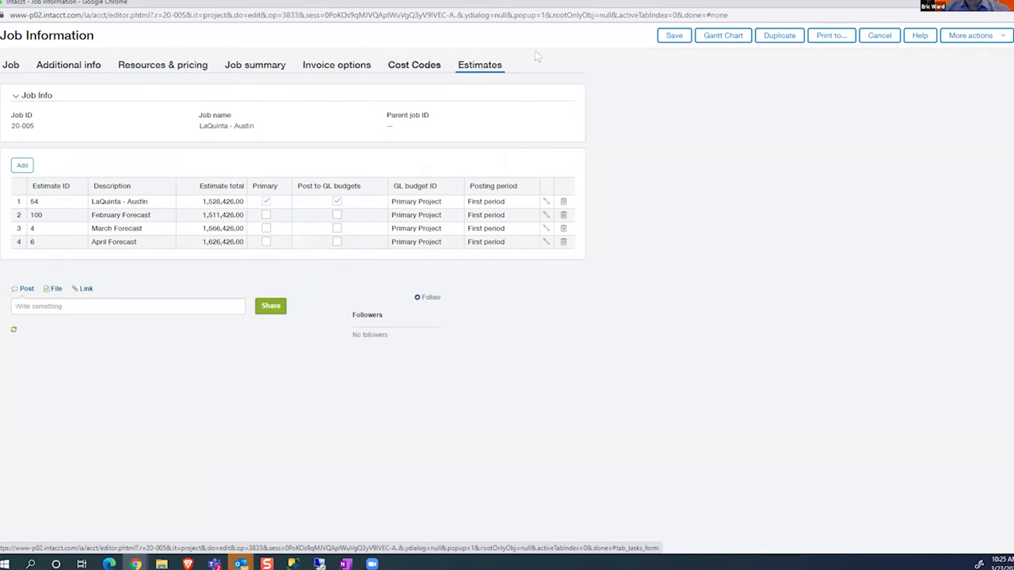
pyautogui.click(878, 37)
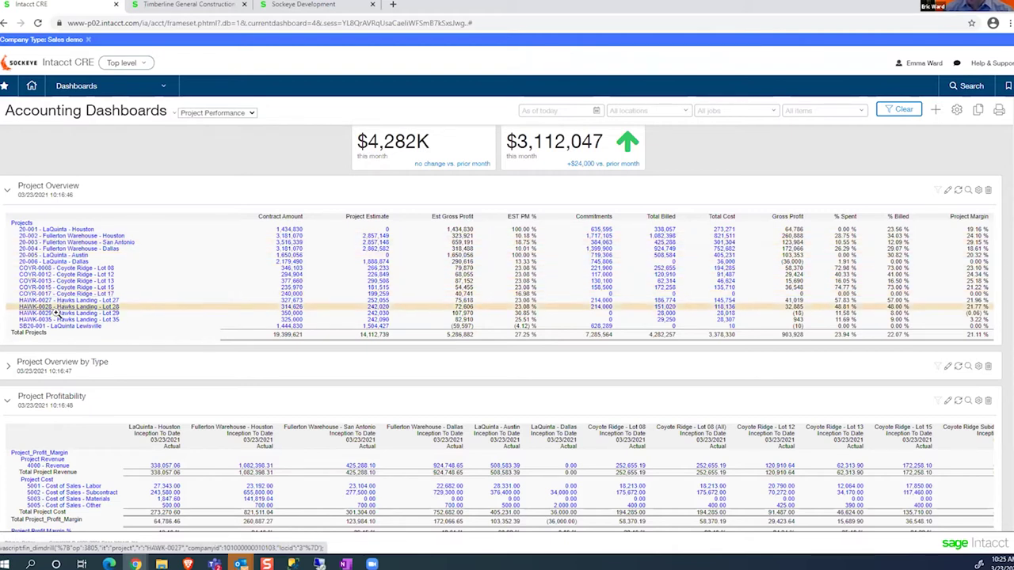
# - Expand the Project Overview by Type report and open job 20-001 LaQuinta - Houston from the Hotel group in a full-size window
pyautogui.click(6, 364)
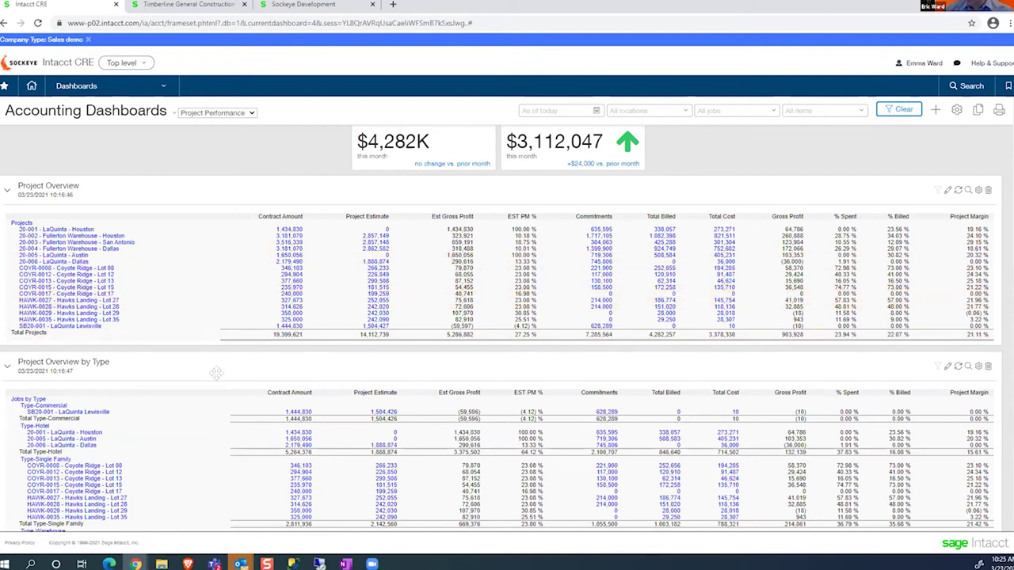
pyautogui.scroll(-1, 226, 433)
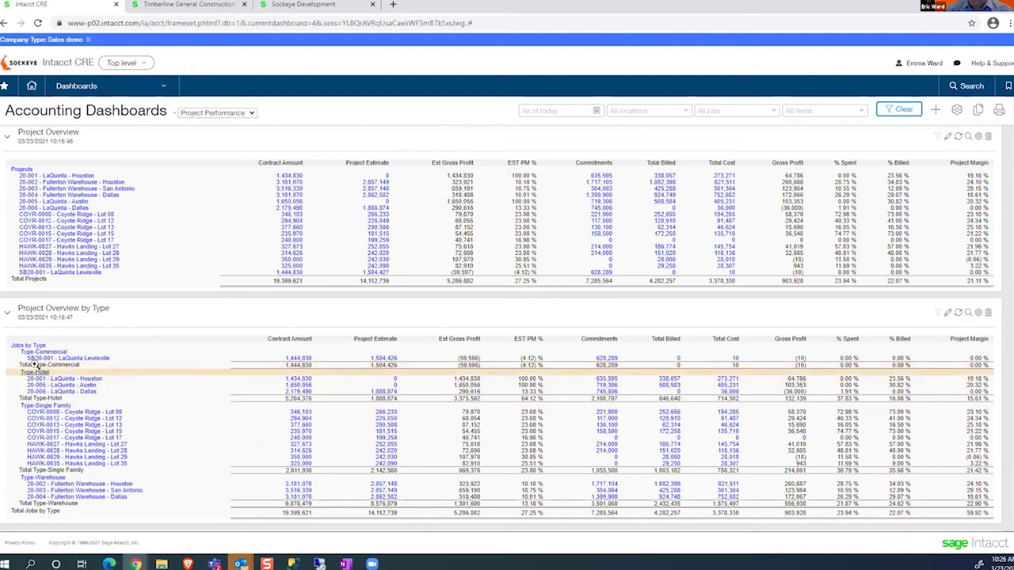
pyautogui.click(60, 379)
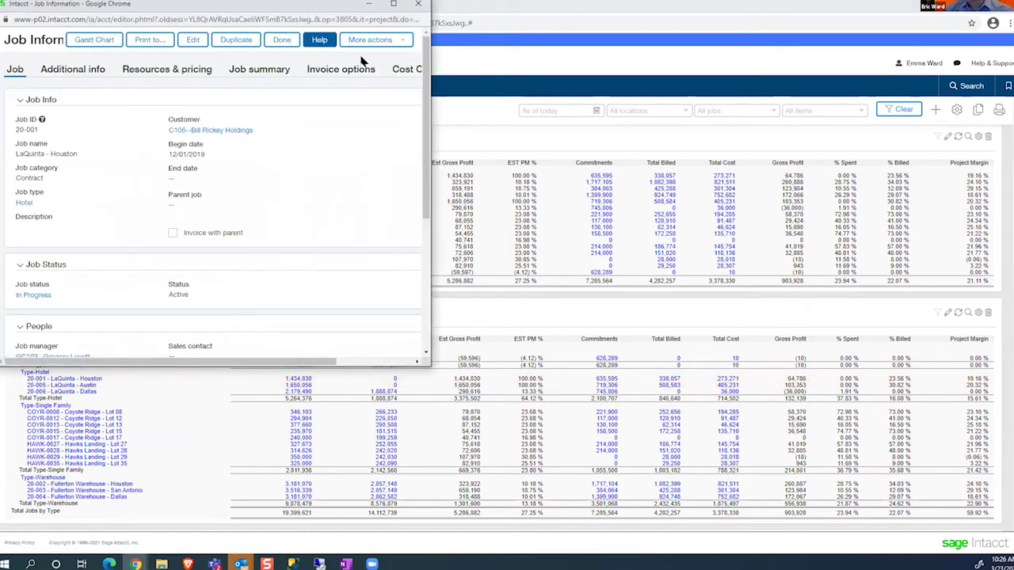
pyautogui.doubleClick(243, 8)
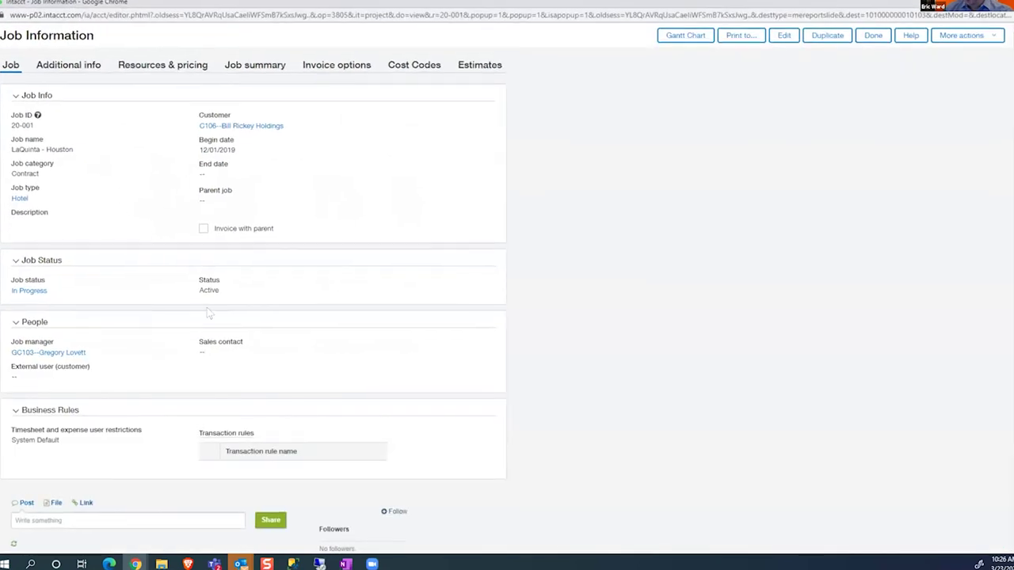
# - Highlight the job type label and the assigned job manager on the LaQuinta - Houston record, and close the job
pyautogui.moveTo(14, 190); pyautogui.dragTo(11, 188)
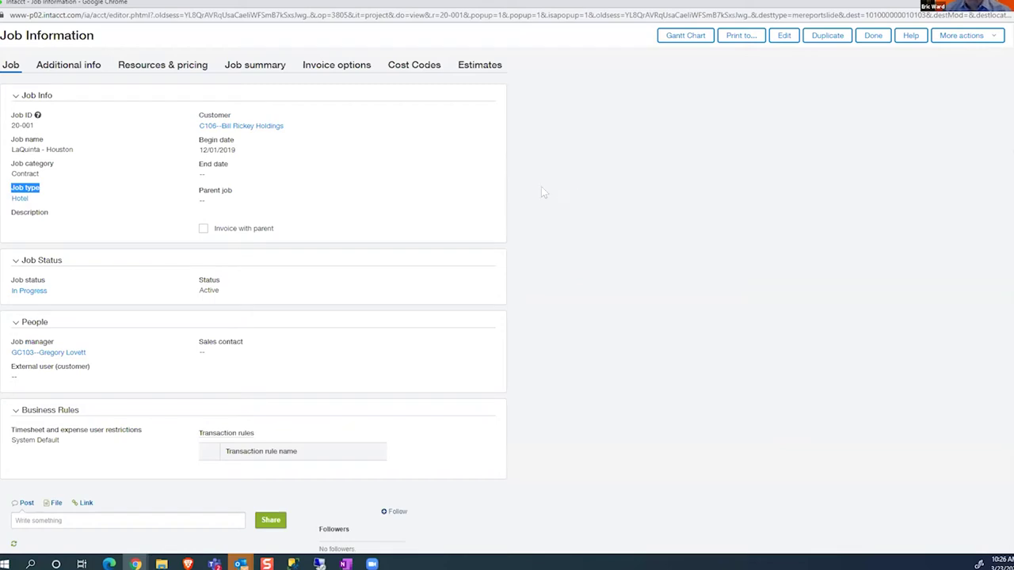
pyautogui.click(53, 199)
pyautogui.moveTo(40, 190); pyautogui.dragTo(11, 189)
pyautogui.scroll(-2, 262, 294)
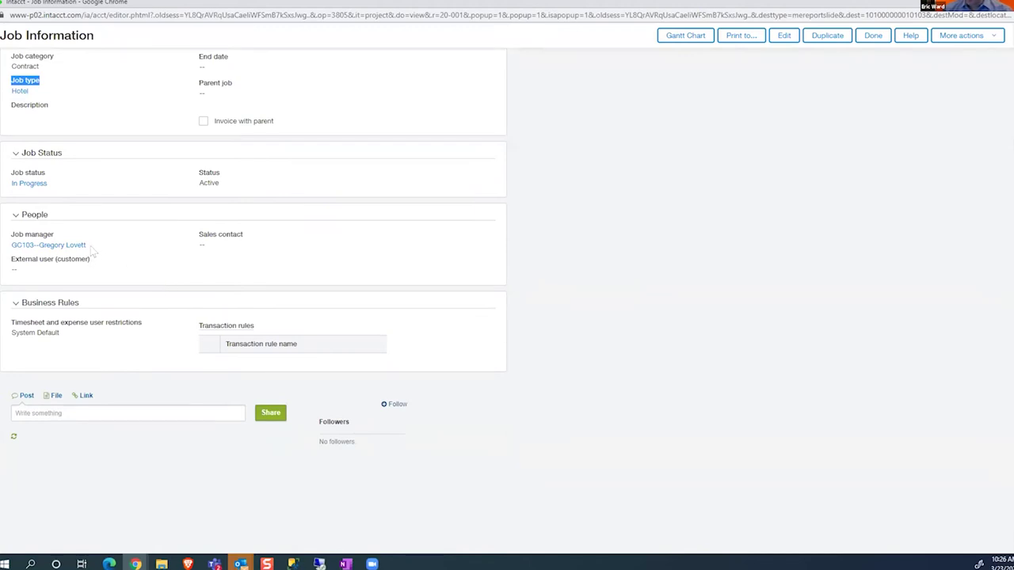
pyautogui.click(91, 248)
pyautogui.moveTo(90, 246); pyautogui.dragTo(11, 246)
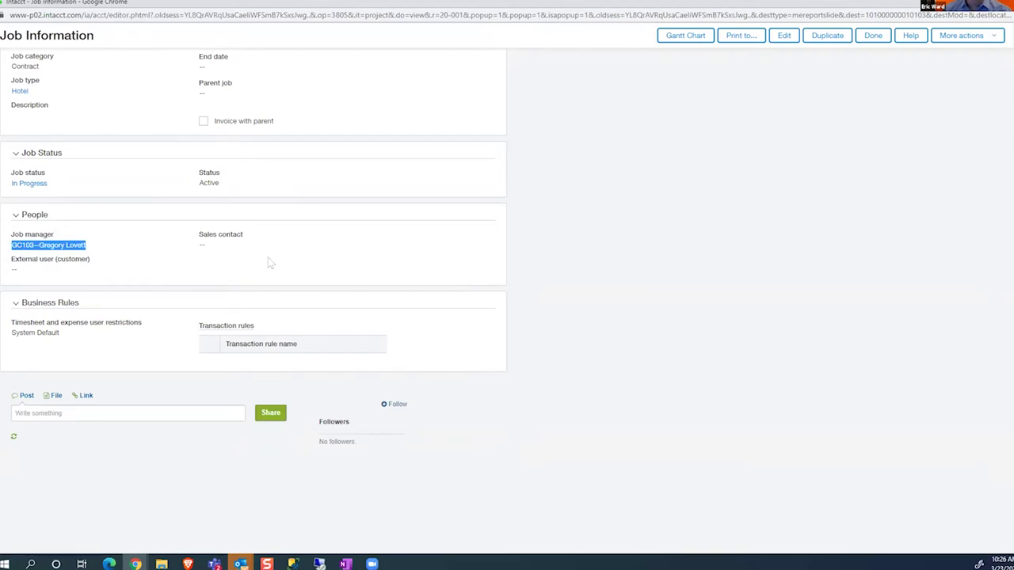
pyautogui.scroll(3, 274, 263)
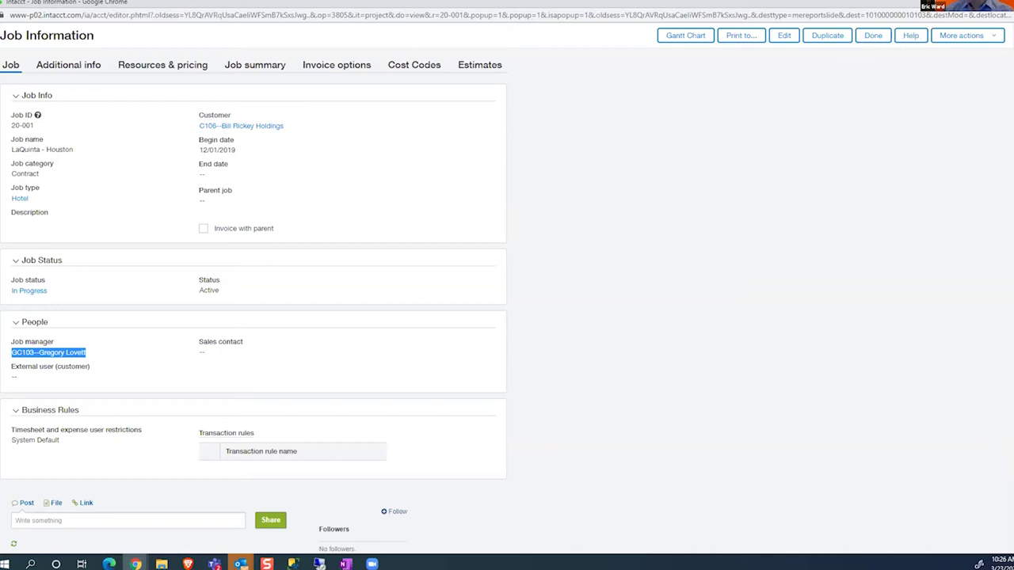
pyautogui.hotkey('ctrl', 'w')
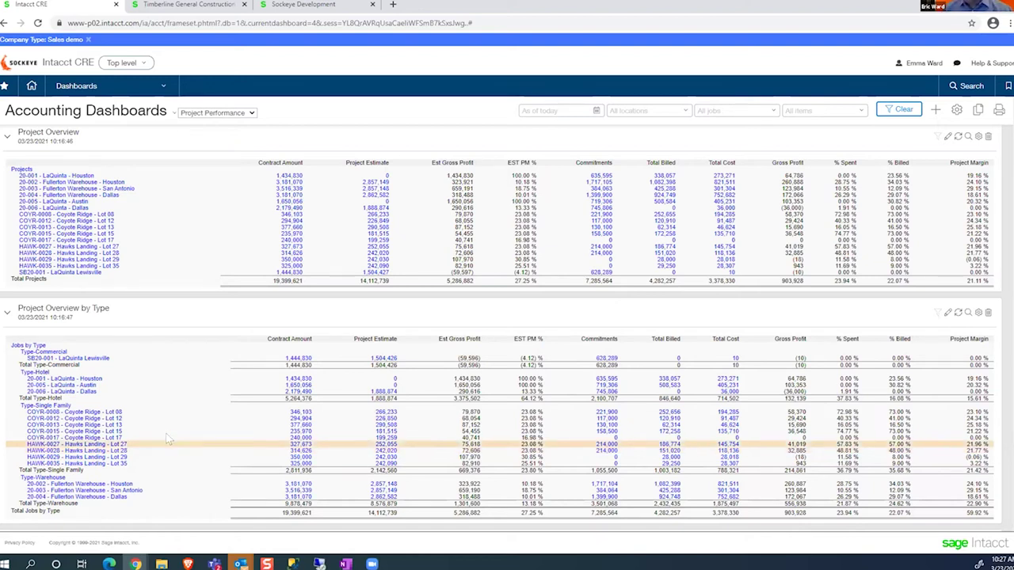
# - Examine the Project Overview by Type, Project Profitability and Customer Profitability reports, and return to the dashboard's summary cards
pyautogui.scroll(-2, 181, 440)
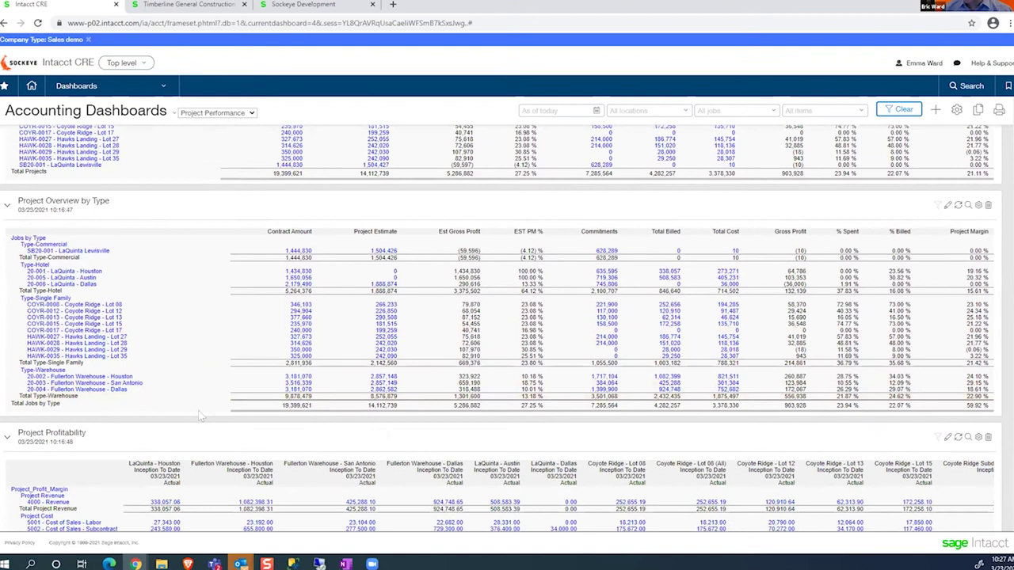
pyautogui.scroll(-3, 197, 405)
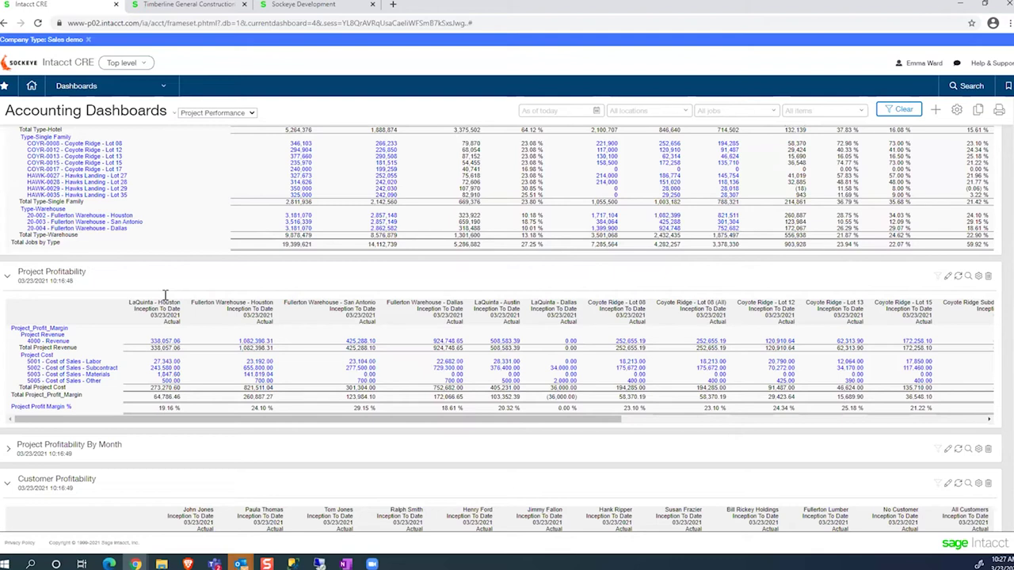
pyautogui.scroll(-3, 179, 289)
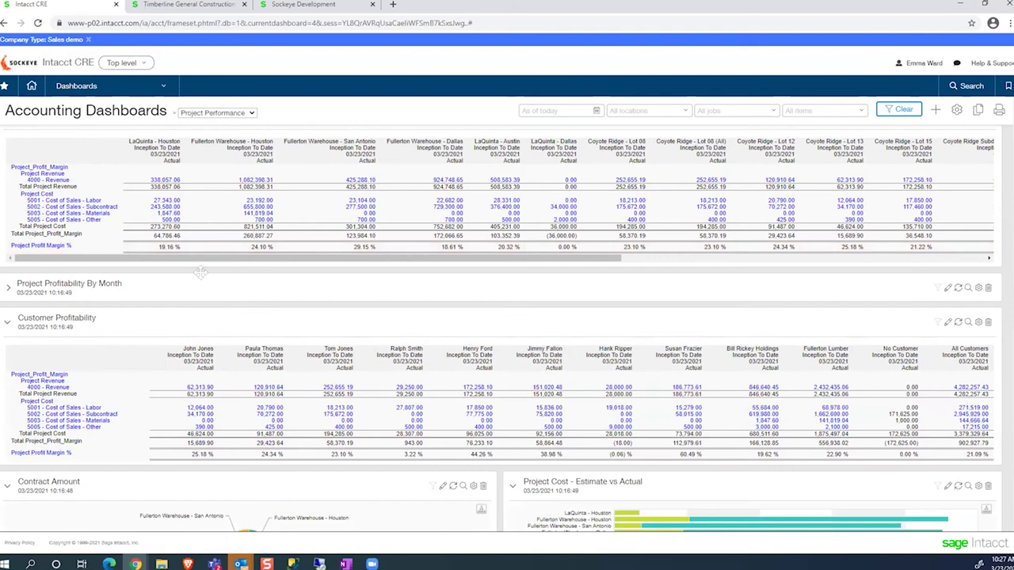
pyautogui.scroll(3, 206, 277)
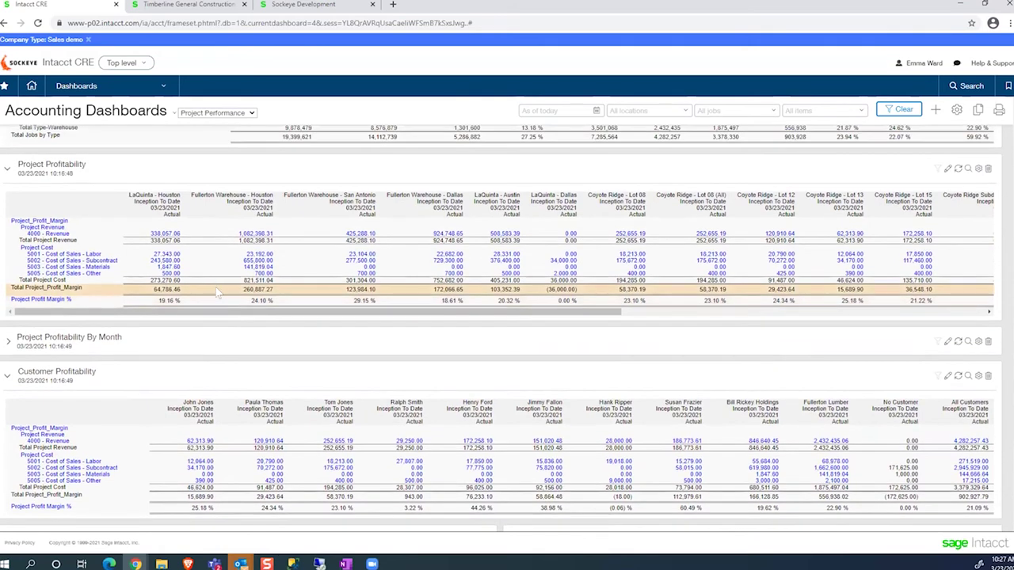
pyautogui.scroll(2, 216, 287)
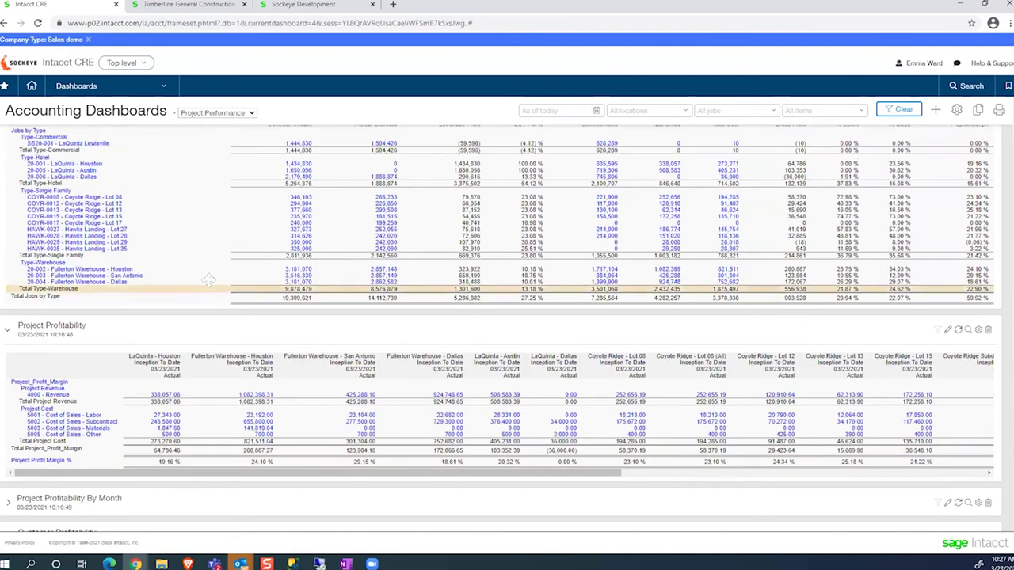
pyautogui.scroll(6, 215, 286)
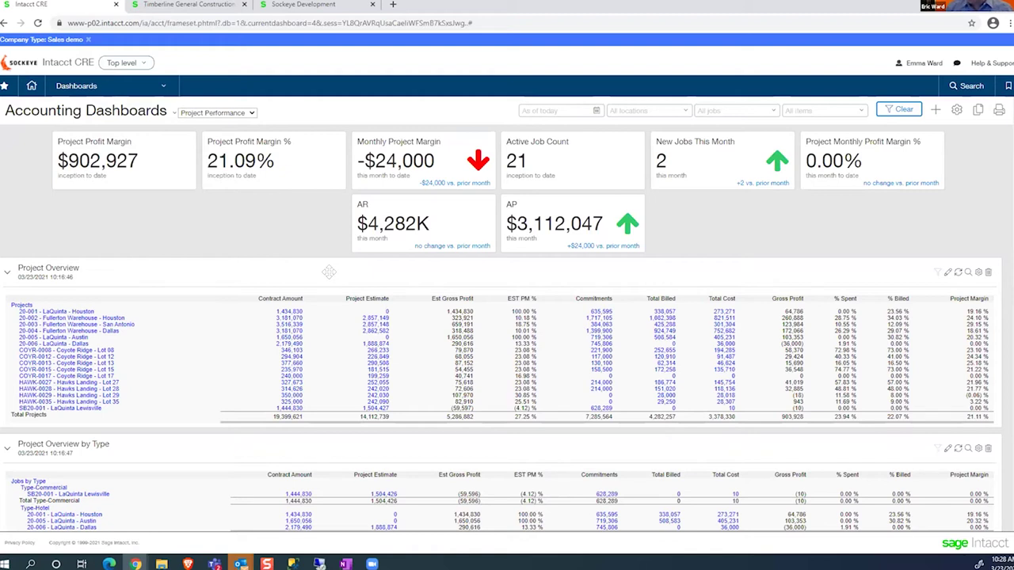
# - Open job COYR-0013 Coyote Ridge - Lot 13 full-size, review its additional info, switch it to editing, and return to the project overview reports
pyautogui.click(73, 357)
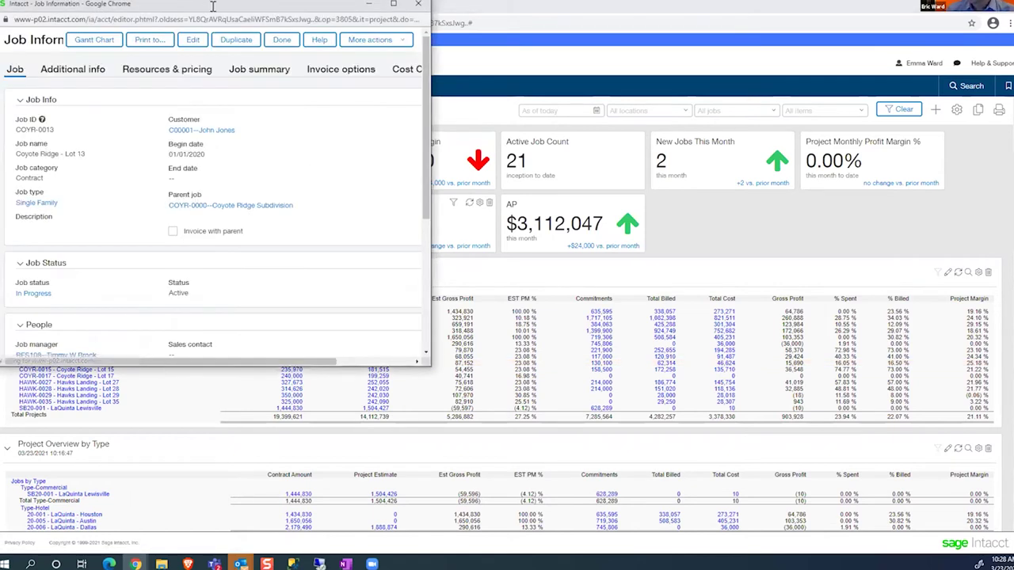
pyautogui.moveTo(238, 10); pyautogui.dragTo(369, 73)
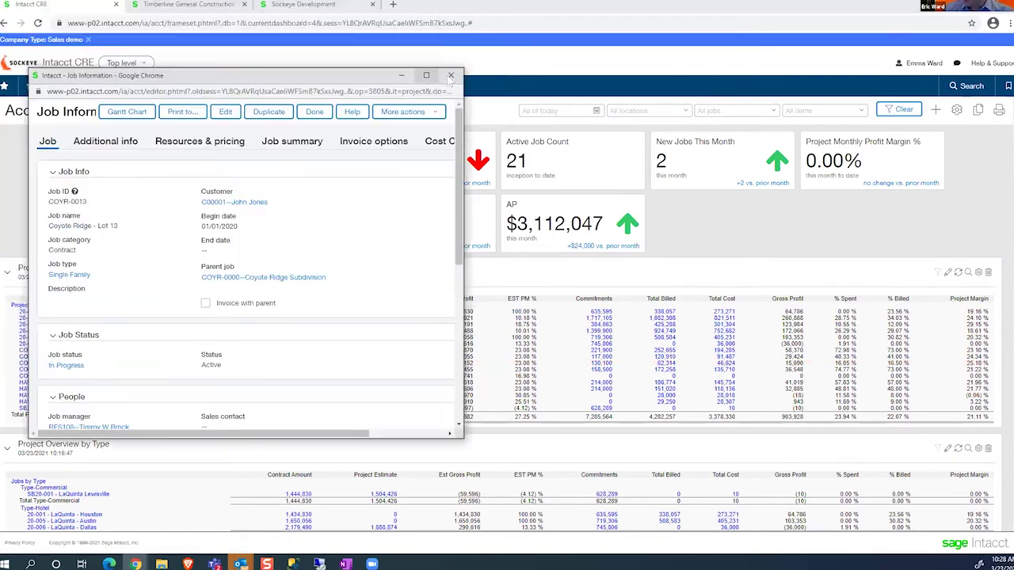
pyautogui.click(427, 70)
pyautogui.click(99, 71)
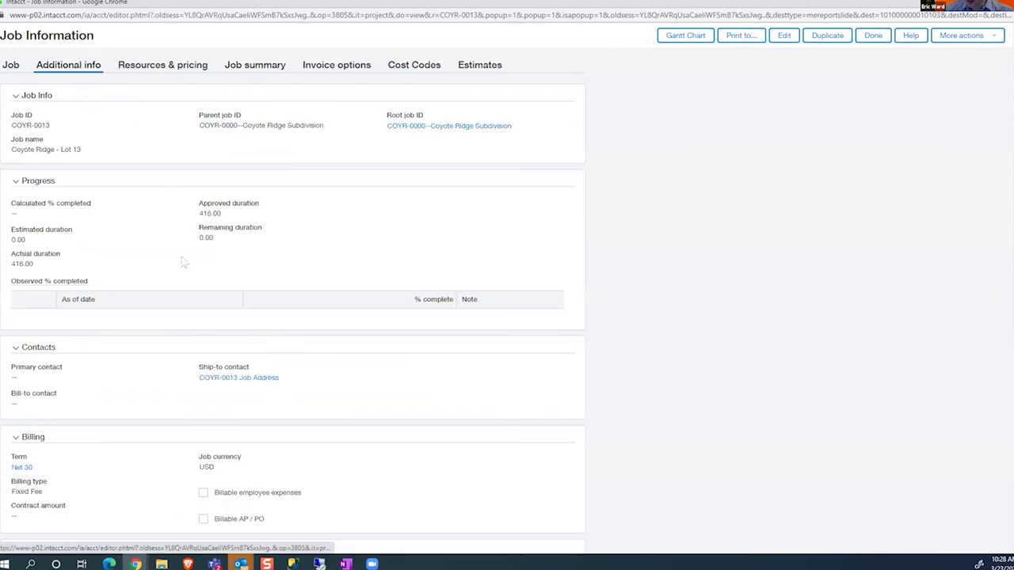
pyautogui.click(788, 40)
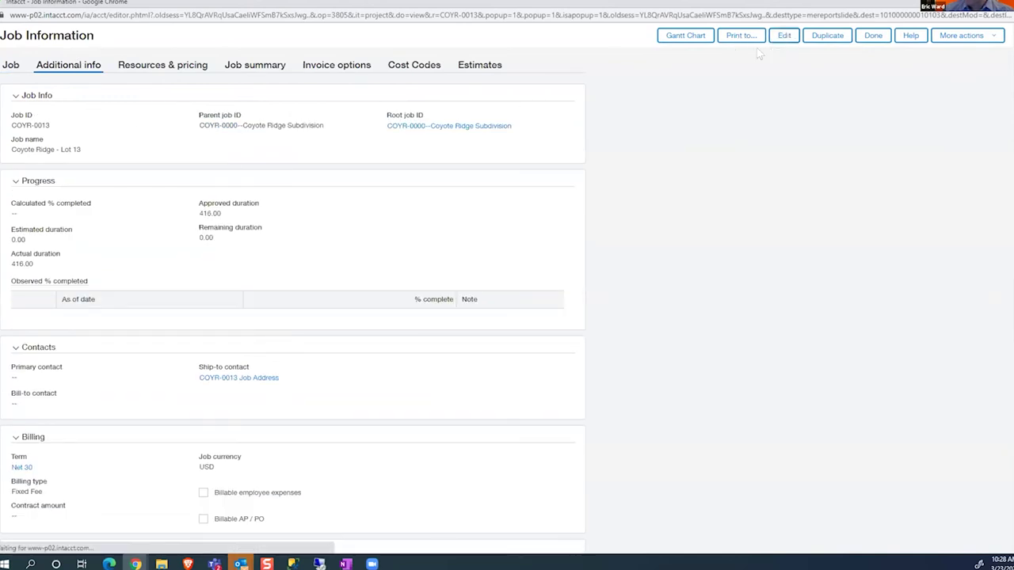
pyautogui.moveTo(99, 287); pyautogui.dragTo(85, 308)
pyautogui.click(84, 315)
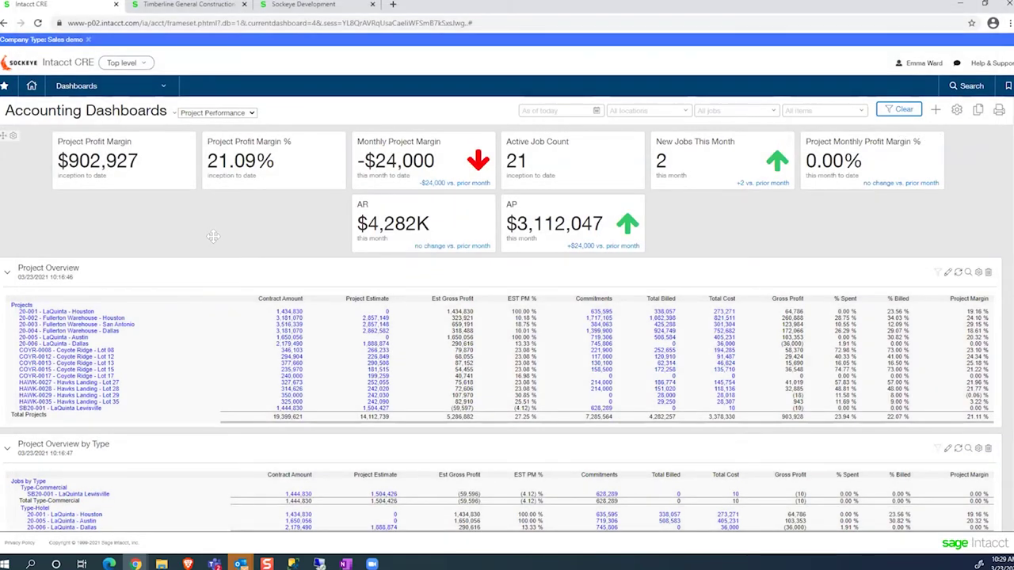
pyautogui.scroll(-2, 214, 236)
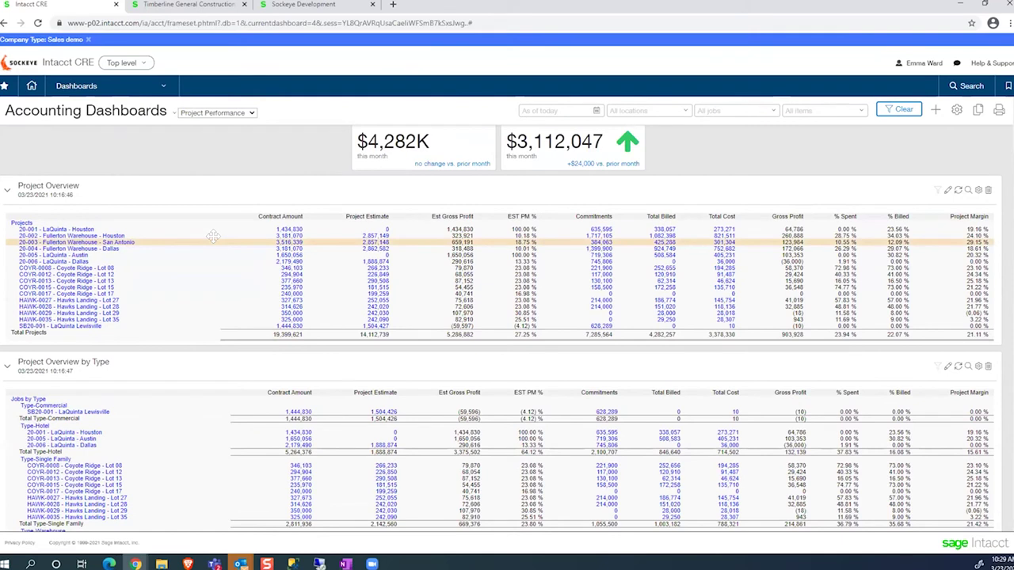
# - Examine the Project Performance dashboard's profitability reports and charts, and inspect the Fullerton Warehouse - Houston actual cost in the estimate-versus-actual chart
pyautogui.scroll(-5, 214, 236)
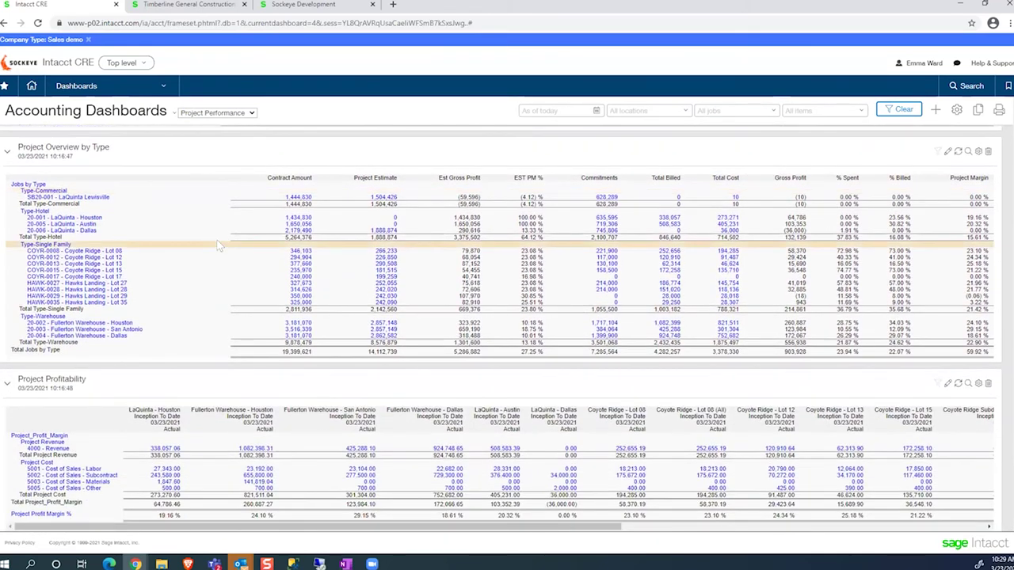
pyautogui.scroll(-4, 219, 245)
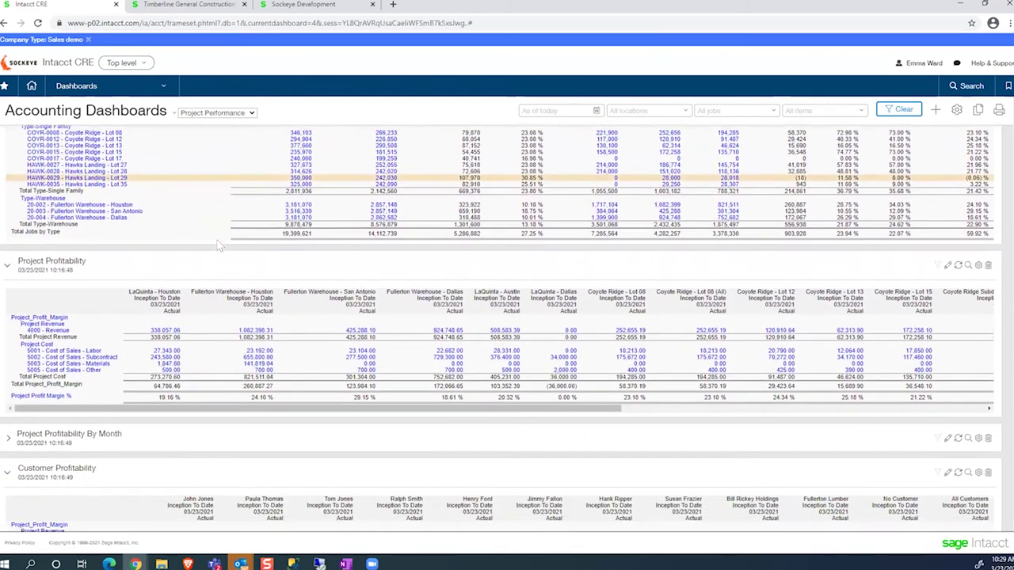
pyautogui.scroll(-1, 218, 246)
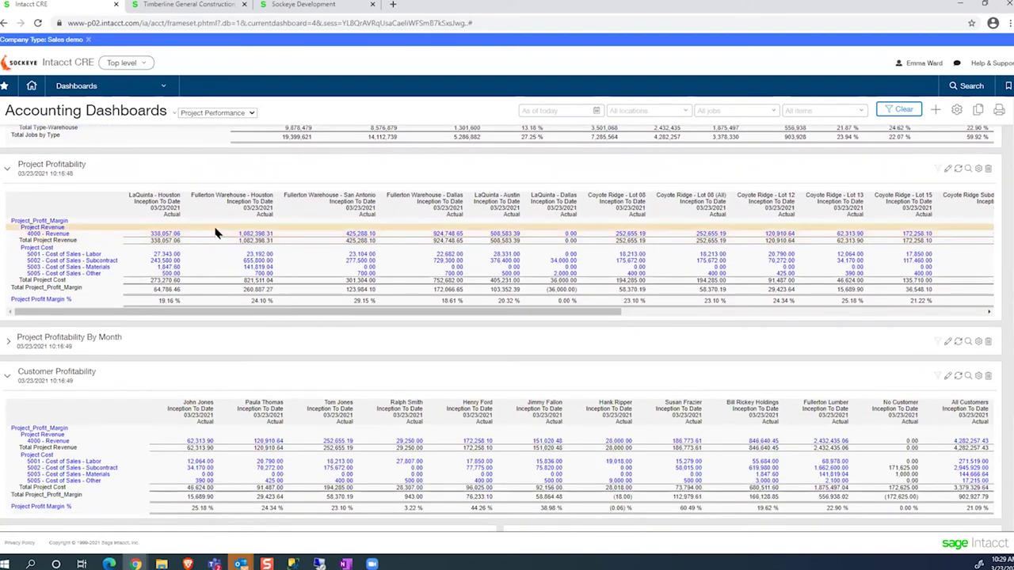
pyautogui.scroll(-4, 516, 477)
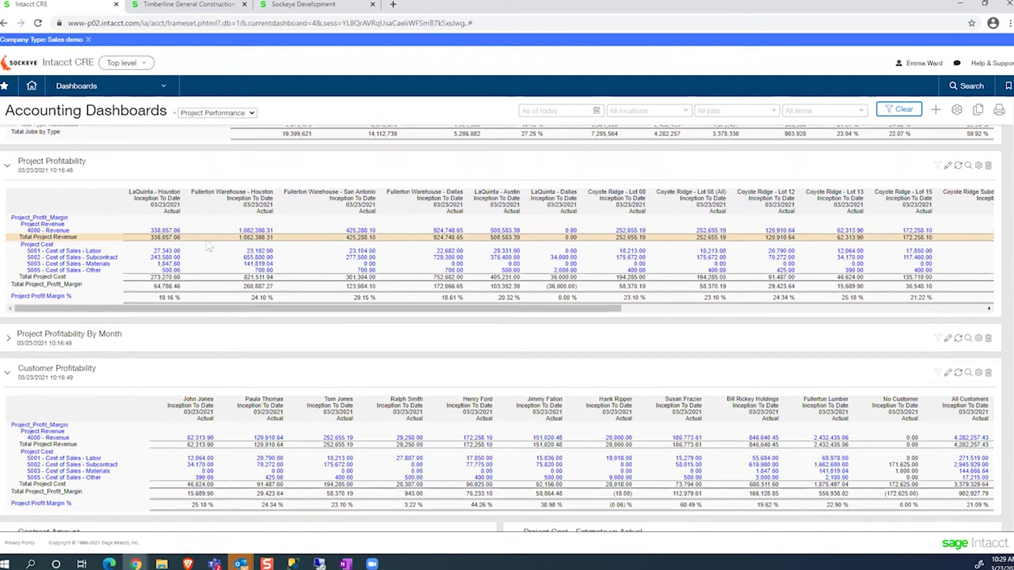
pyautogui.scroll(-3, 475, 468)
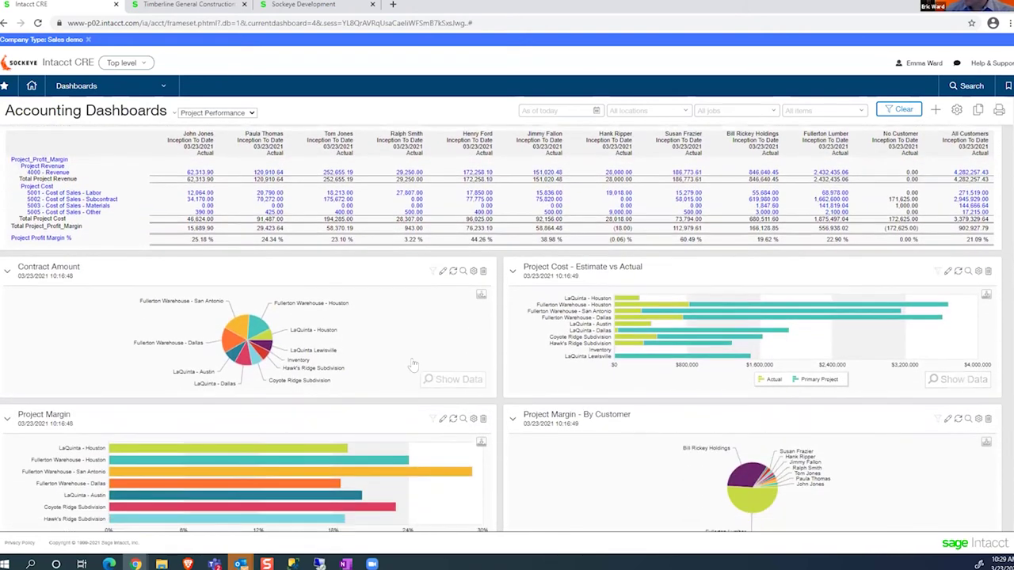
pyautogui.scroll(-1, 429, 243)
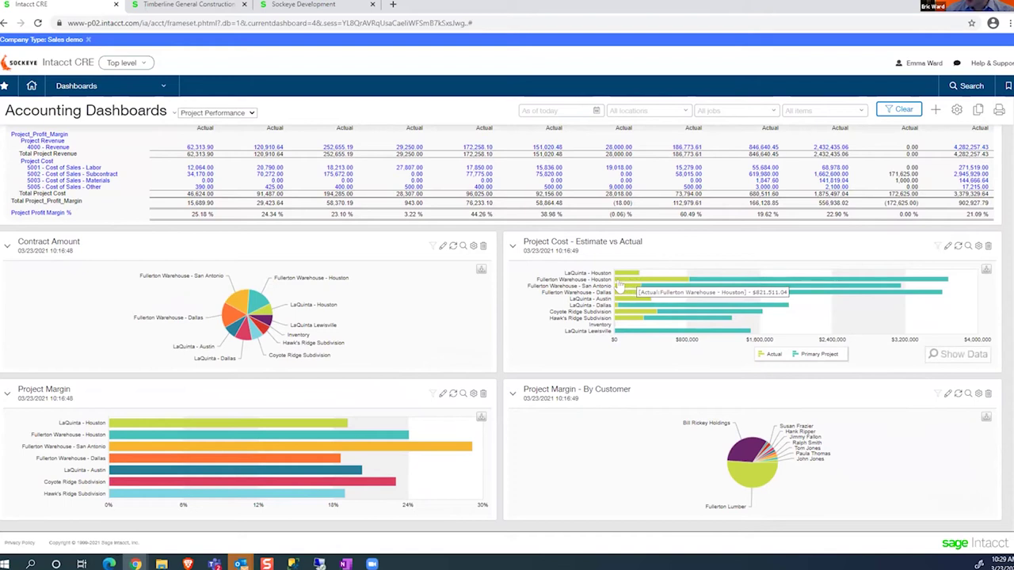
pyautogui.moveTo(637, 284)
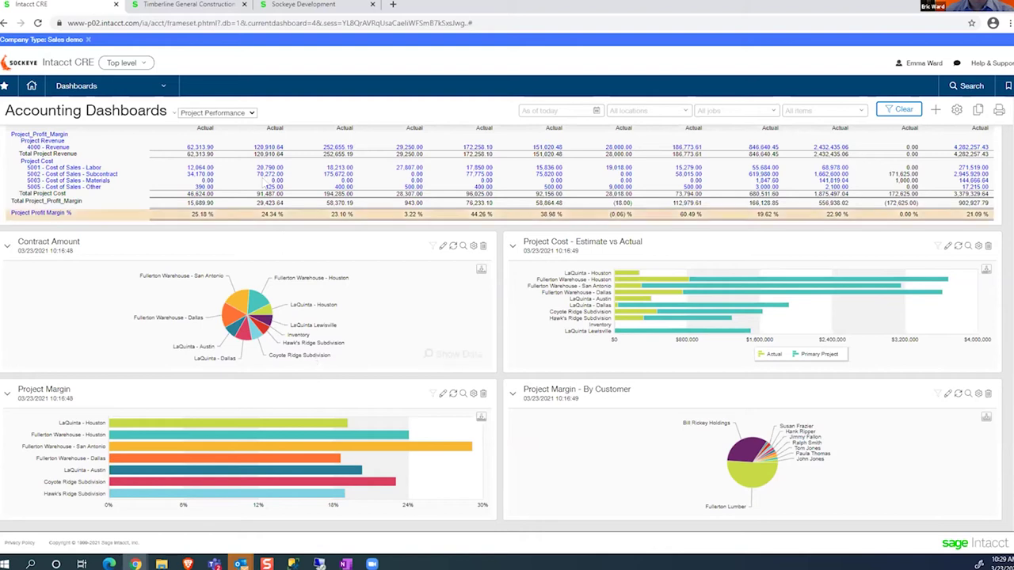
# - Open the Approvals dashboard and examine its aging charts, balance cards and lists of transactions awaiting approval
pyautogui.click(4, 85)
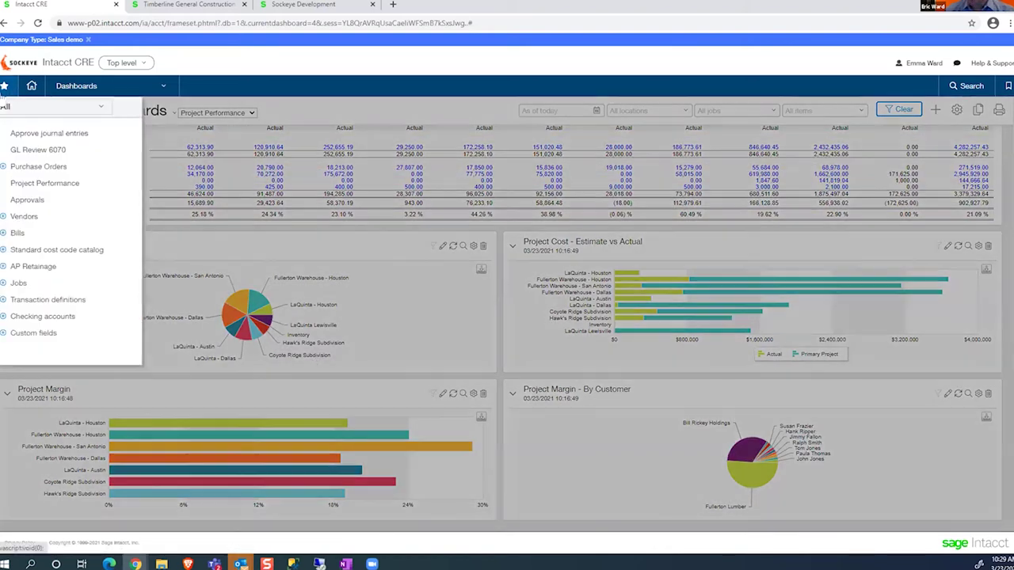
pyautogui.click(80, 204)
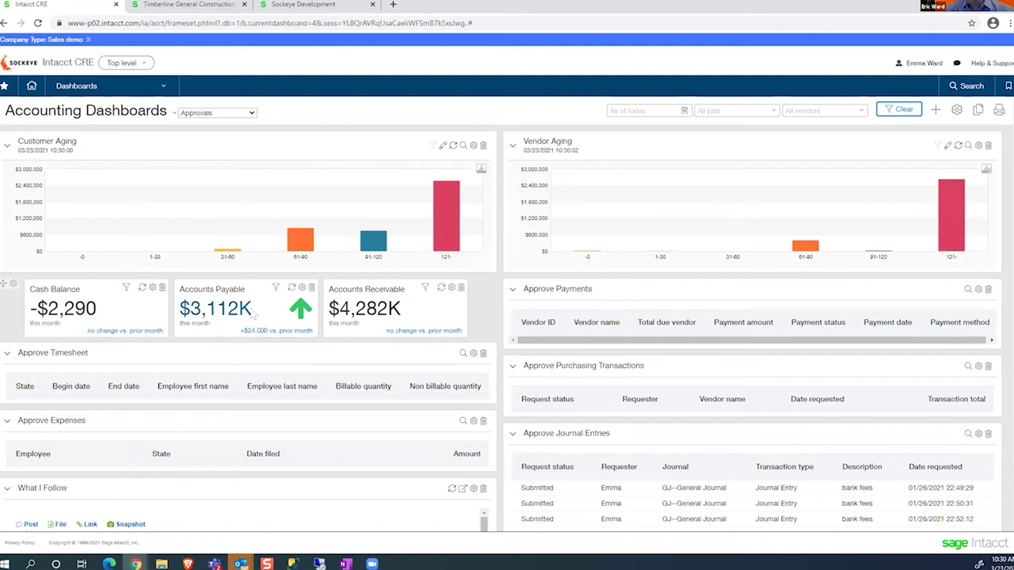
pyautogui.moveTo(334, 311)
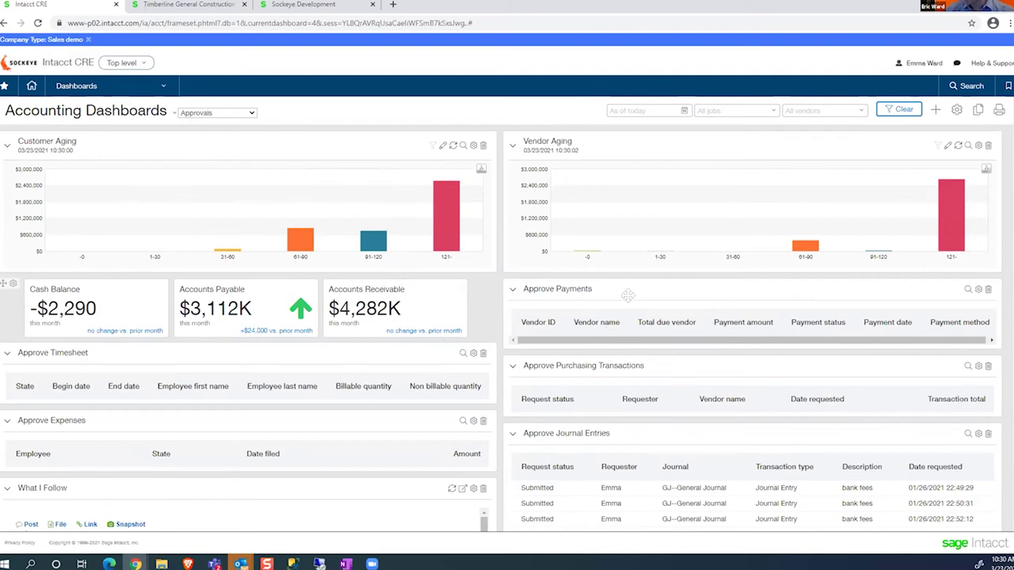
pyautogui.scroll(-2, 629, 297)
pyautogui.scroll(-2, 628, 298)
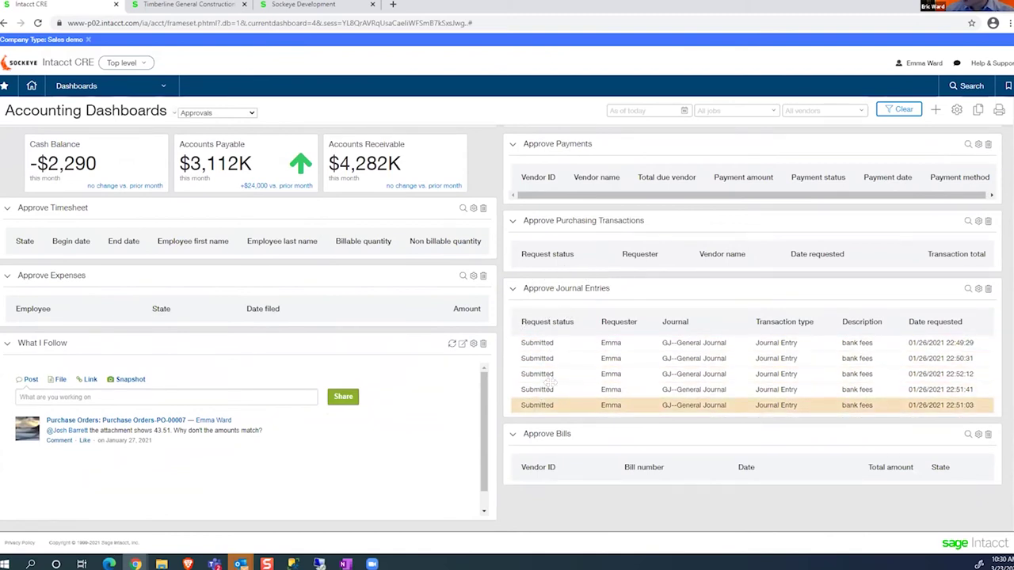
pyautogui.scroll(3, 557, 362)
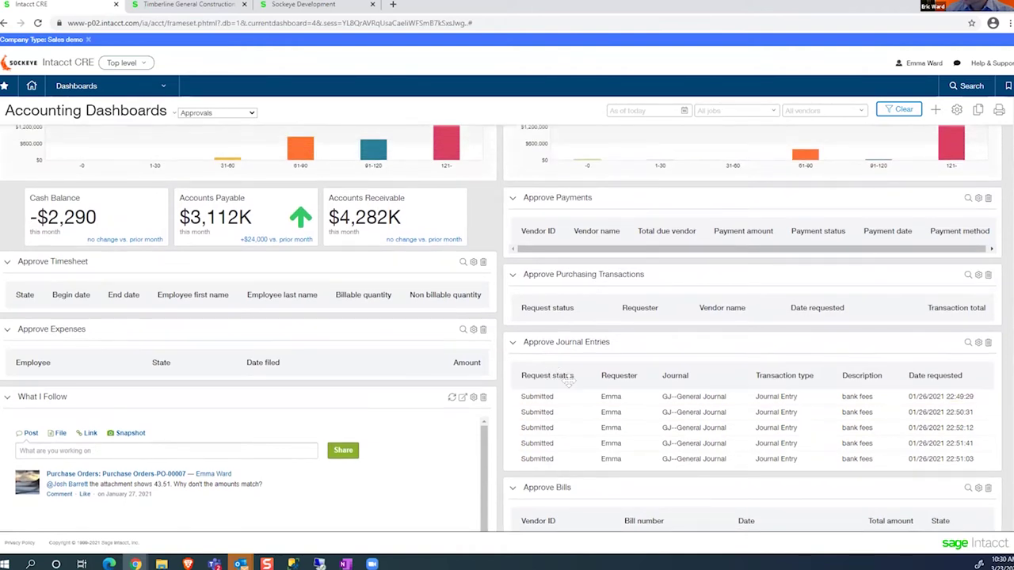
pyautogui.scroll(1, 582, 388)
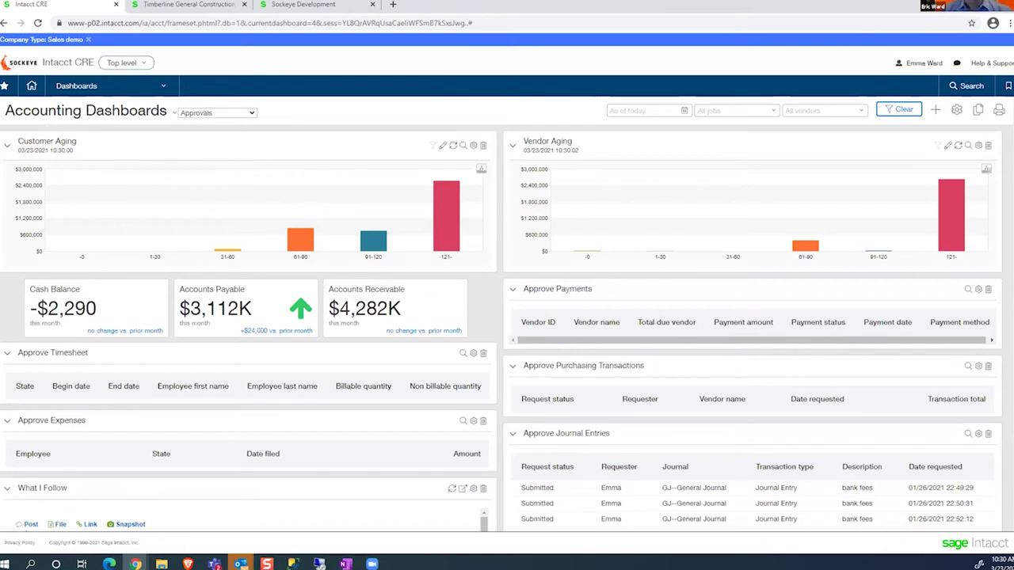
# - Open the GL Review 6070 report to review the bank fee transactions, and open the Approve Journal Entries list
pyautogui.click(4, 86)
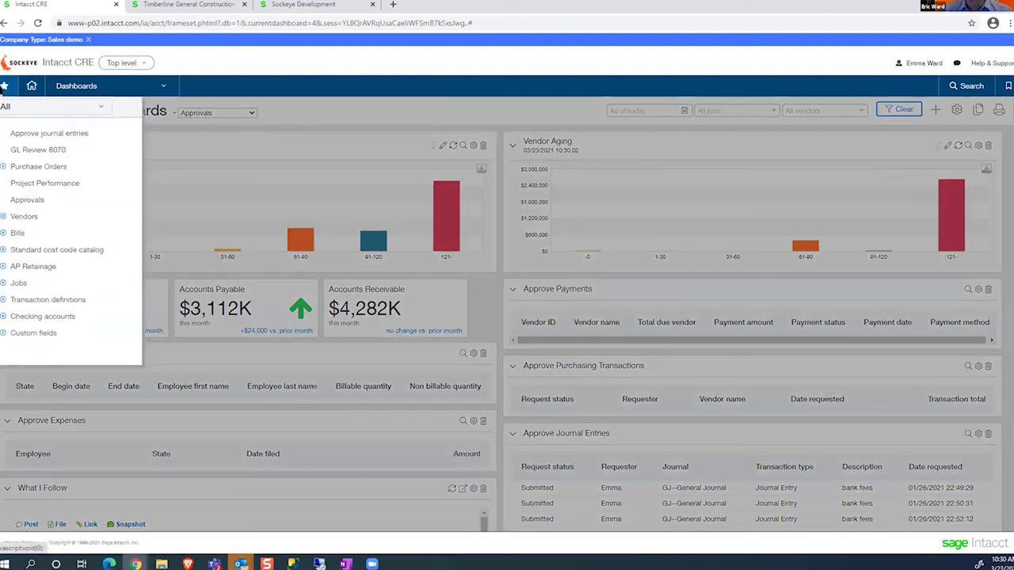
pyautogui.click(31, 150)
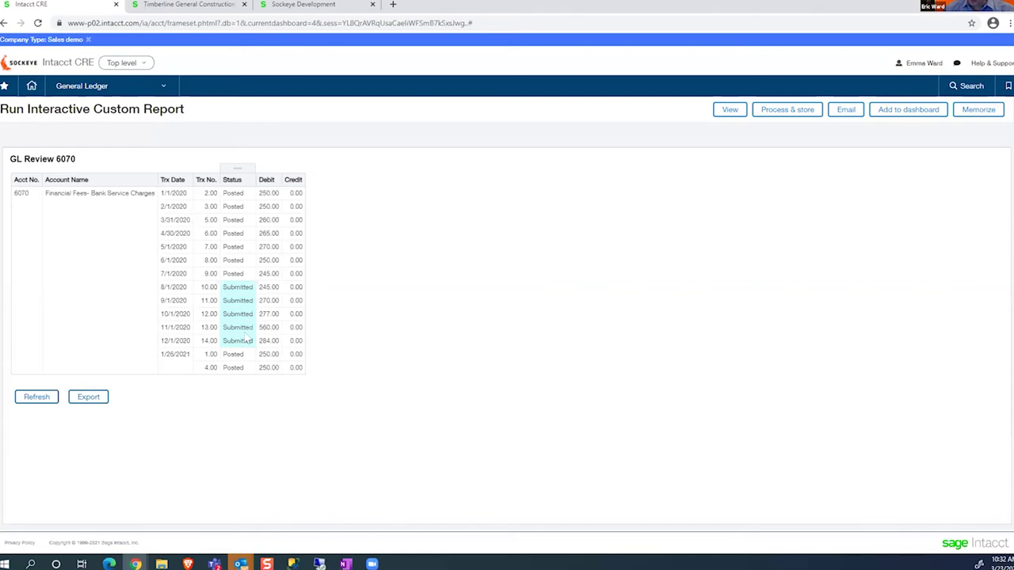
pyautogui.click(4, 87)
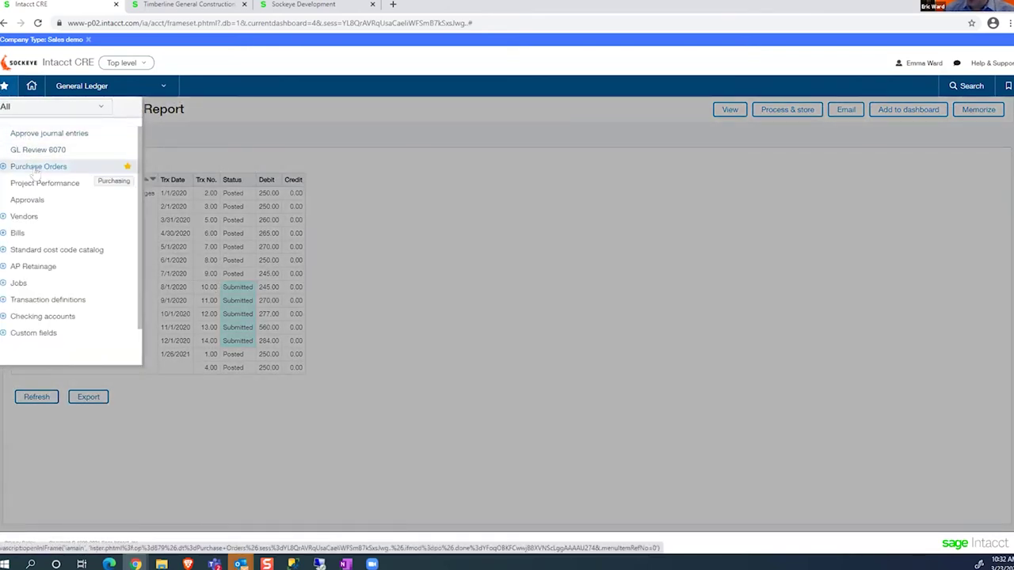
pyautogui.click(35, 134)
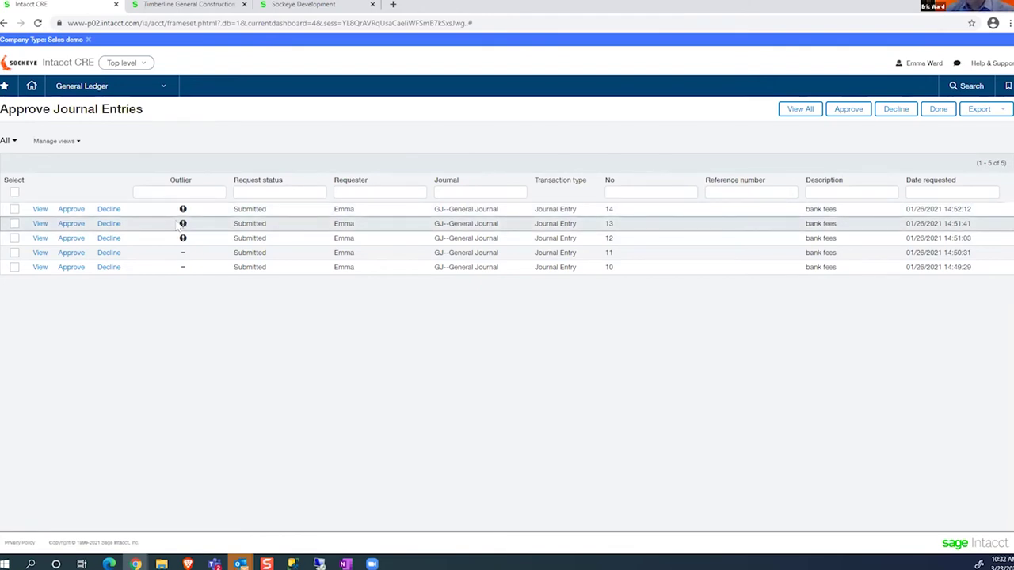
# - View journal entry 13, highlight its outlier warning message, and inspect the outlier flag on the Bank Service Charges line
pyautogui.click(38, 223)
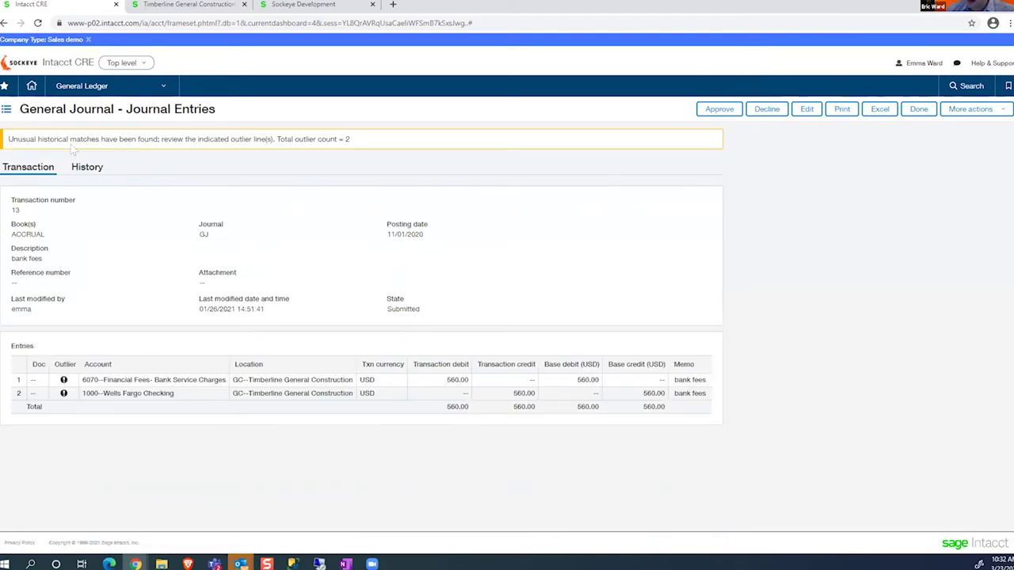
pyautogui.moveTo(8, 135); pyautogui.dragTo(378, 131)
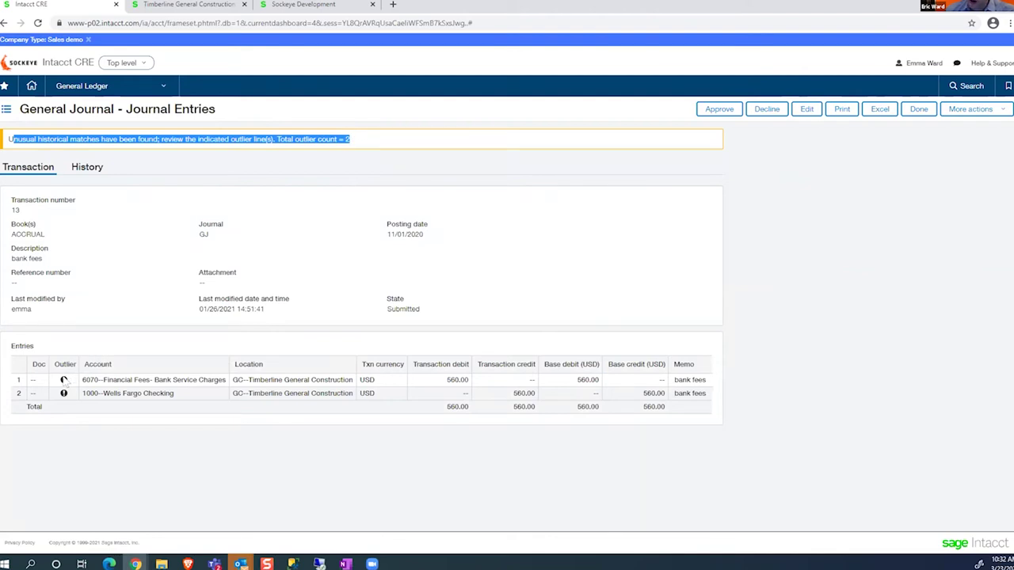
pyautogui.moveTo(64, 381)
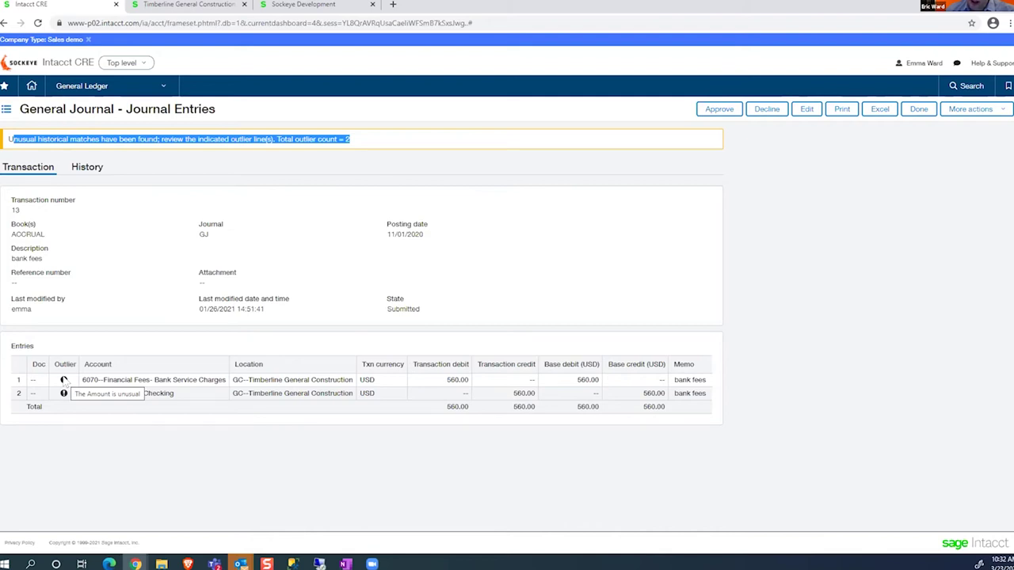
pyautogui.click(580, 295)
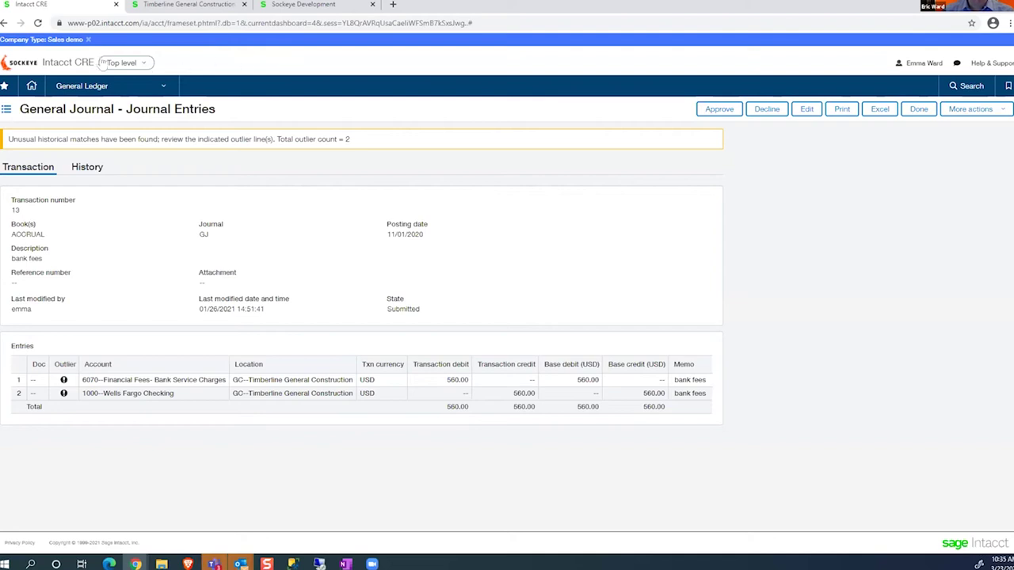
# - Switch to the Timberline General Construction entity and open its Jobs list to review the jobs
pyautogui.click(5, 87)
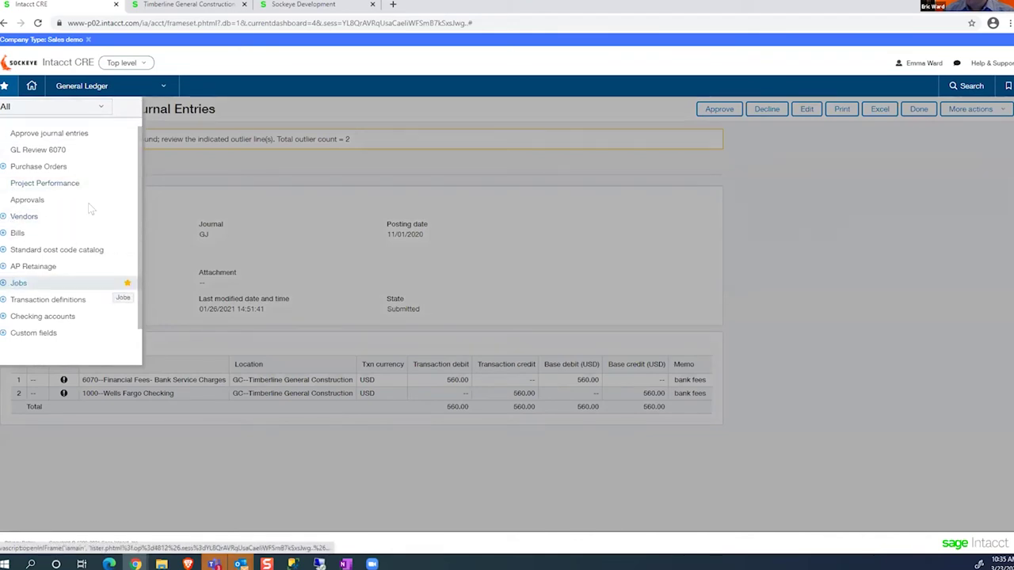
pyautogui.click(194, 5)
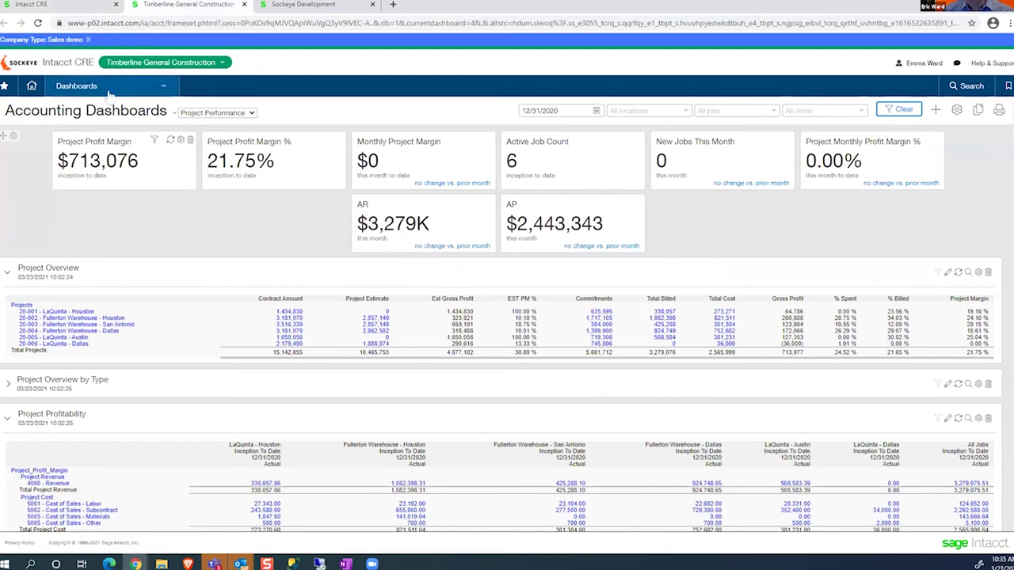
pyautogui.click(4, 85)
pyautogui.click(18, 300)
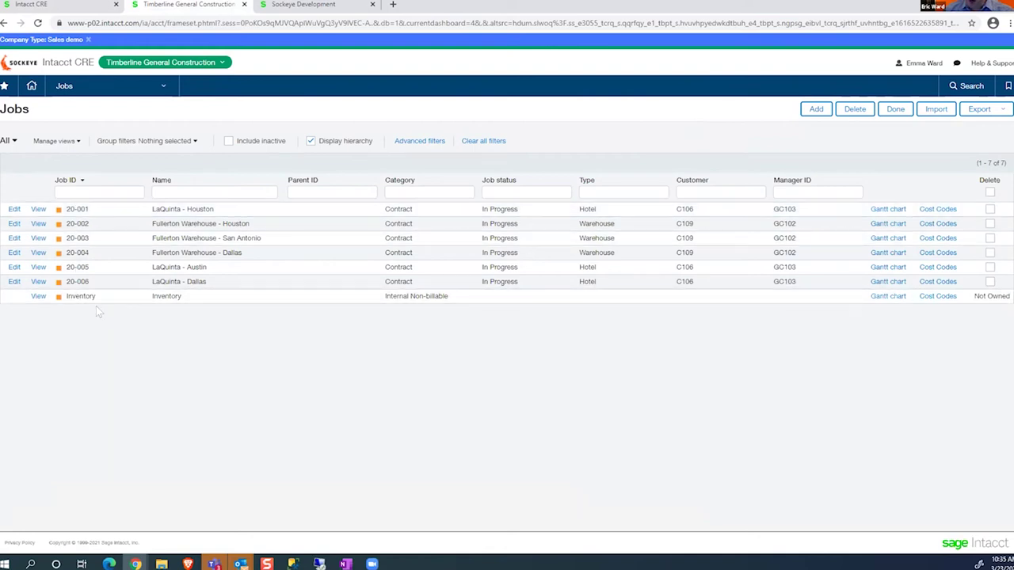
pyautogui.click(94, 193)
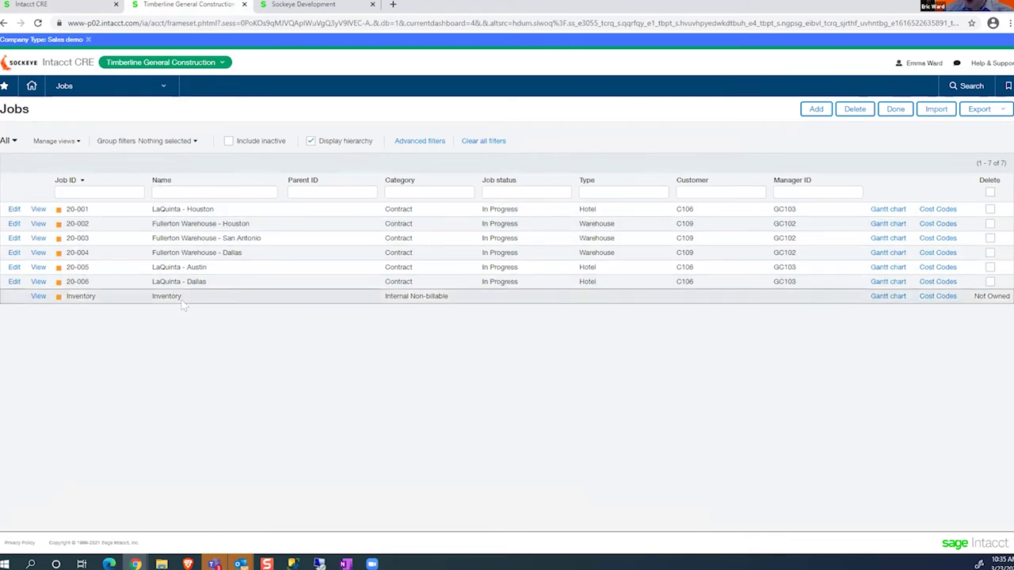
# - Open the Jobs list at the top level, include private jobs, and highlight change order job COYR-0008-01-CO01 in the hierarchy
pyautogui.click(24, 4)
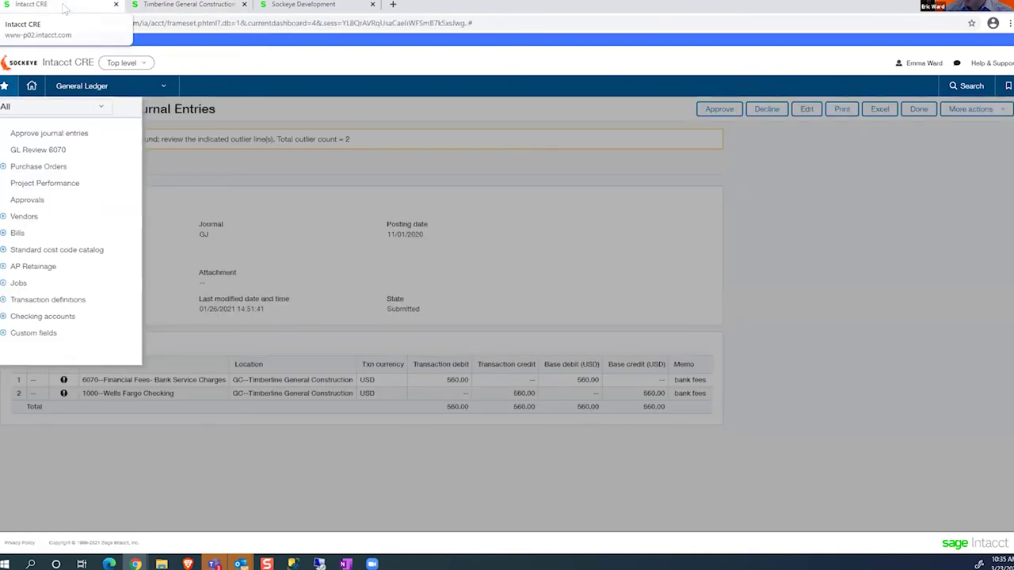
pyautogui.click(79, 283)
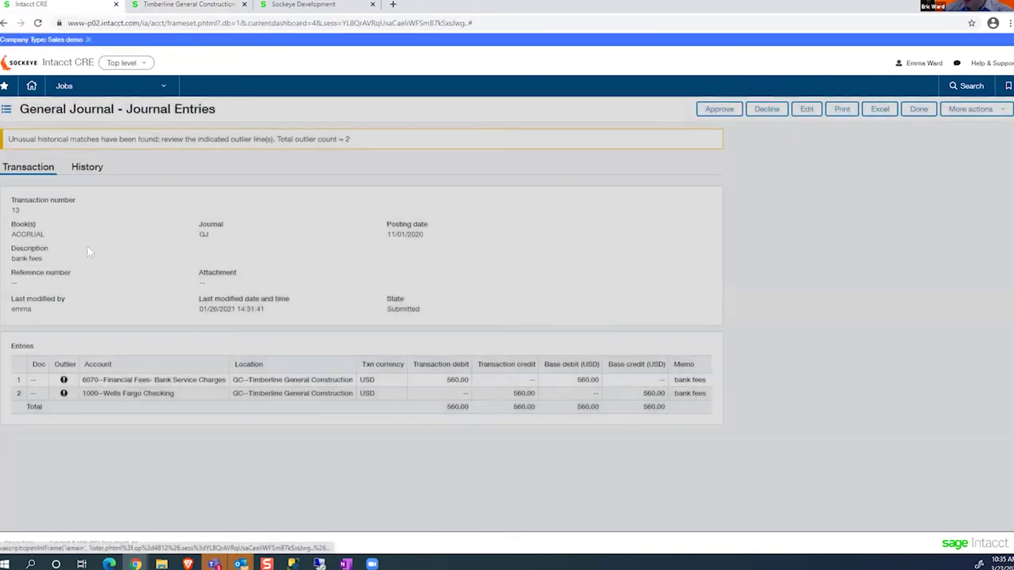
pyautogui.click(397, 141)
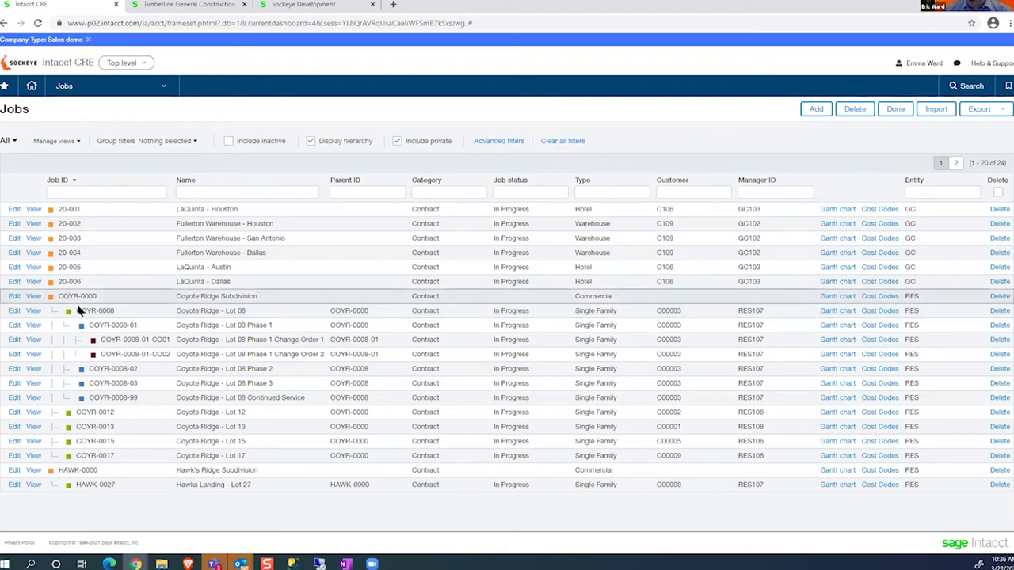
pyautogui.moveTo(96, 337); pyautogui.dragTo(171, 333)
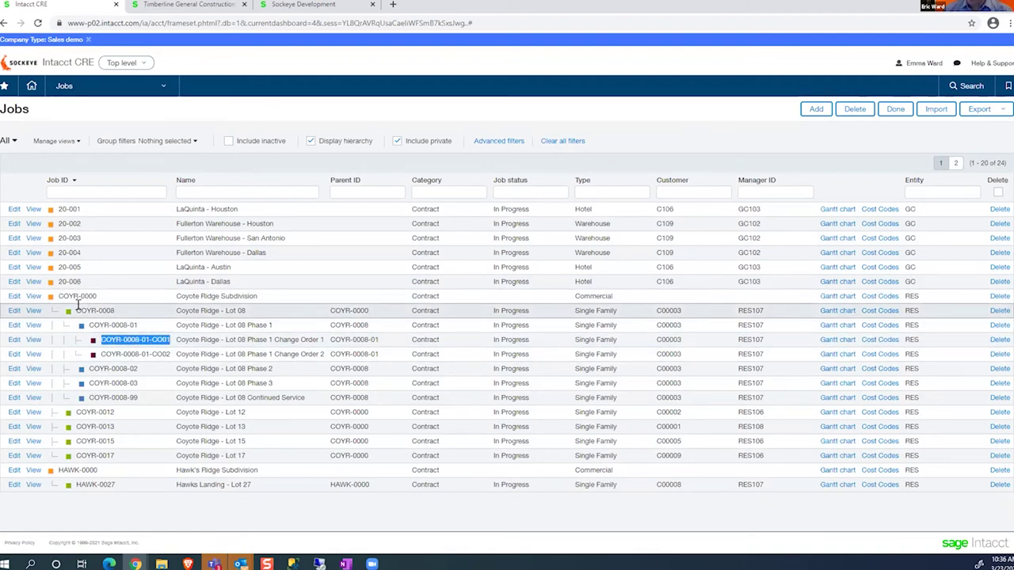
pyautogui.click(147, 336)
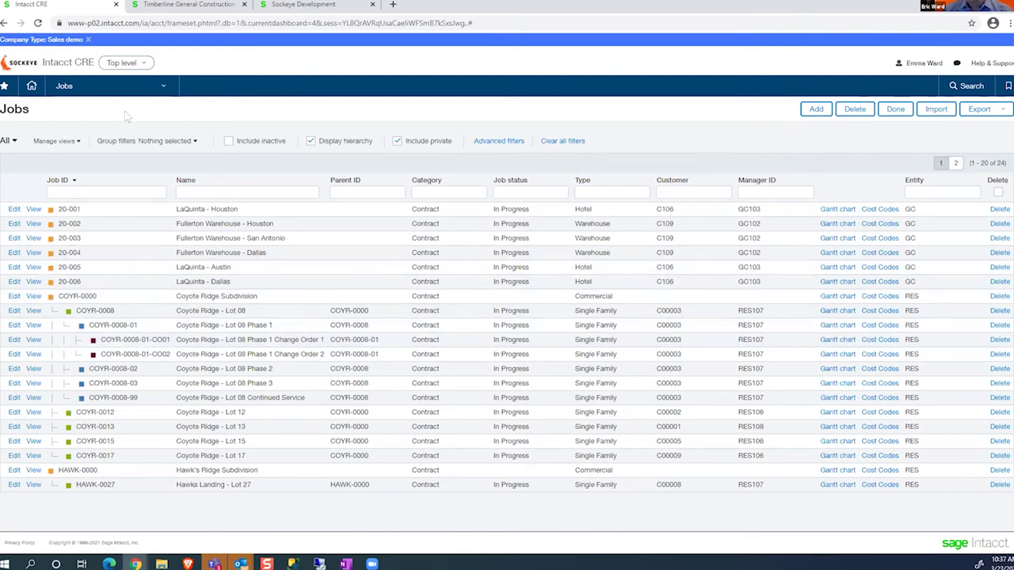
# - Open the standard cost code catalog from the Jobs setup and filter the cost code IDs by "r"
pyautogui.click(153, 89)
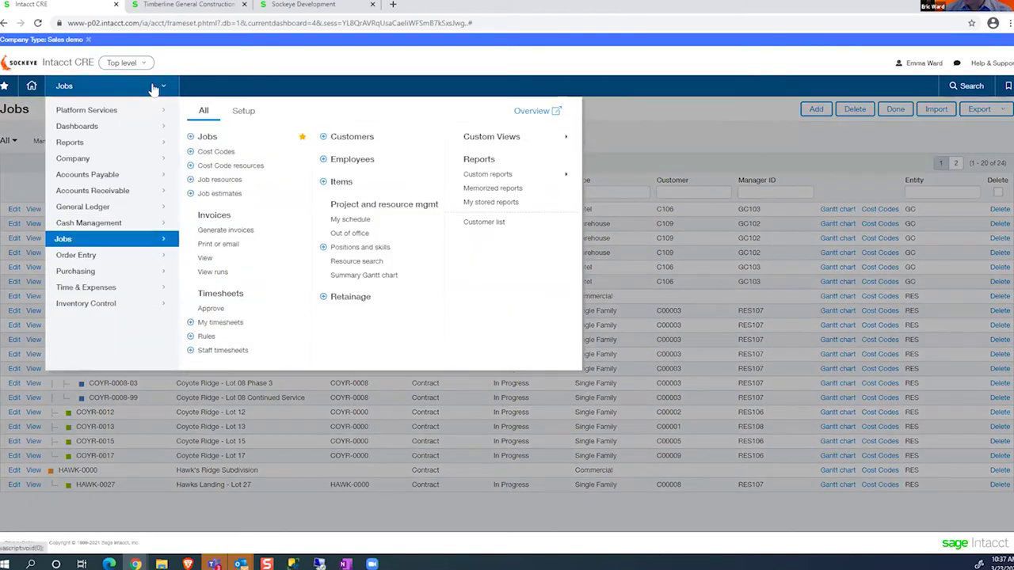
pyautogui.click(240, 110)
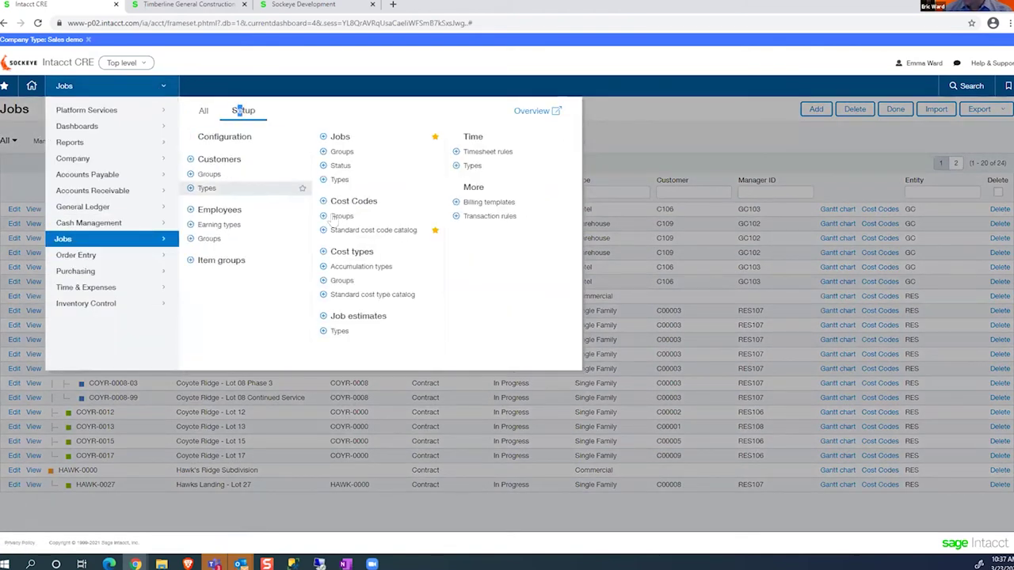
pyautogui.click(359, 231)
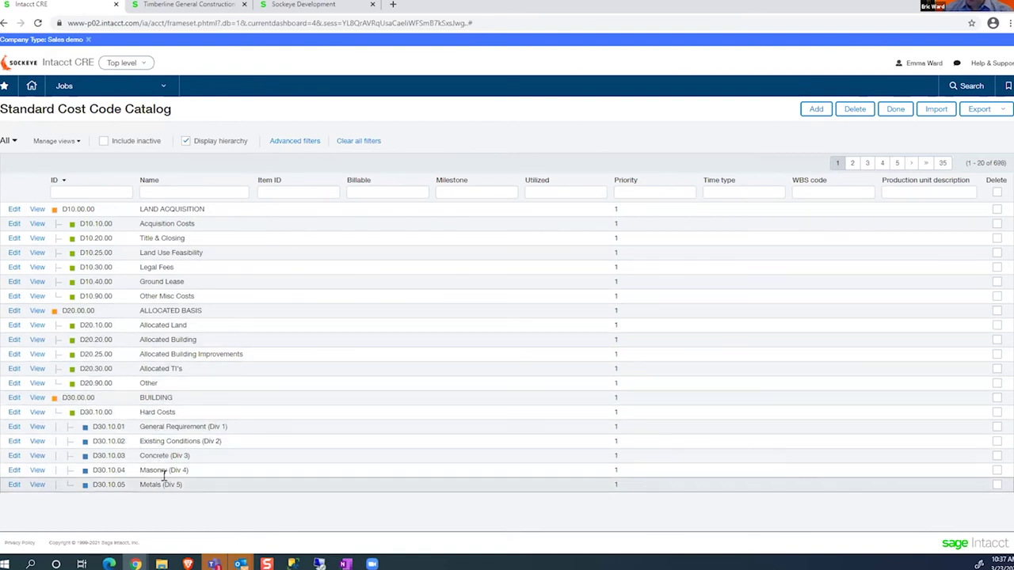
pyautogui.click(76, 192)
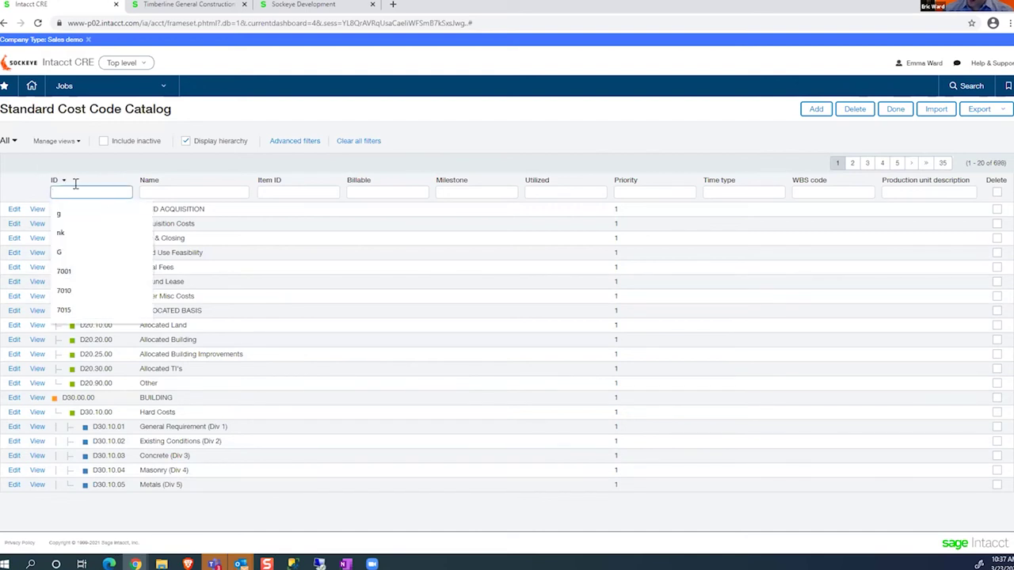
pyautogui.press('Return')
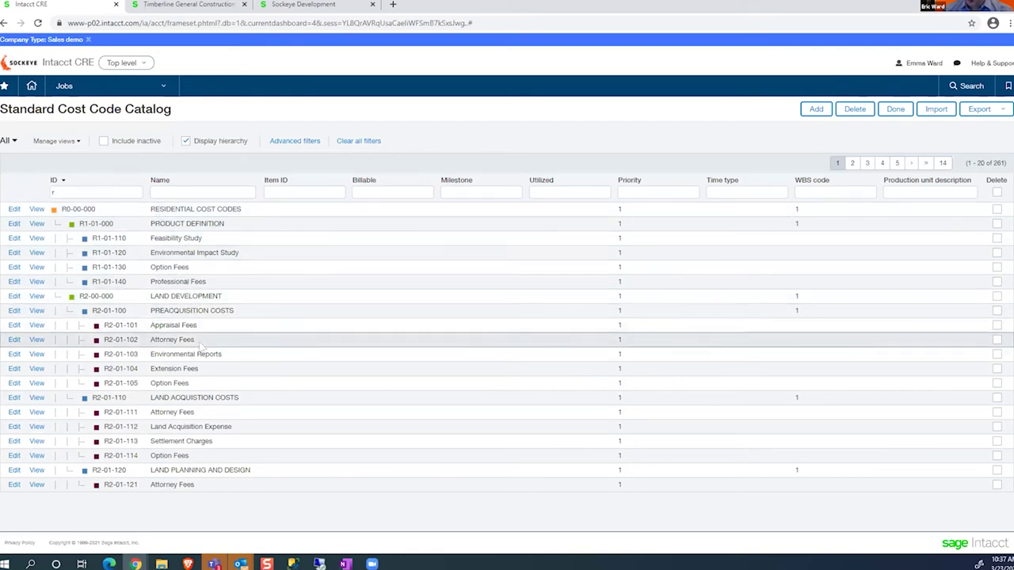
# - Filter the standard cost code IDs by "g" to review the general codes, and clear the ID filter
pyautogui.click(54, 192)
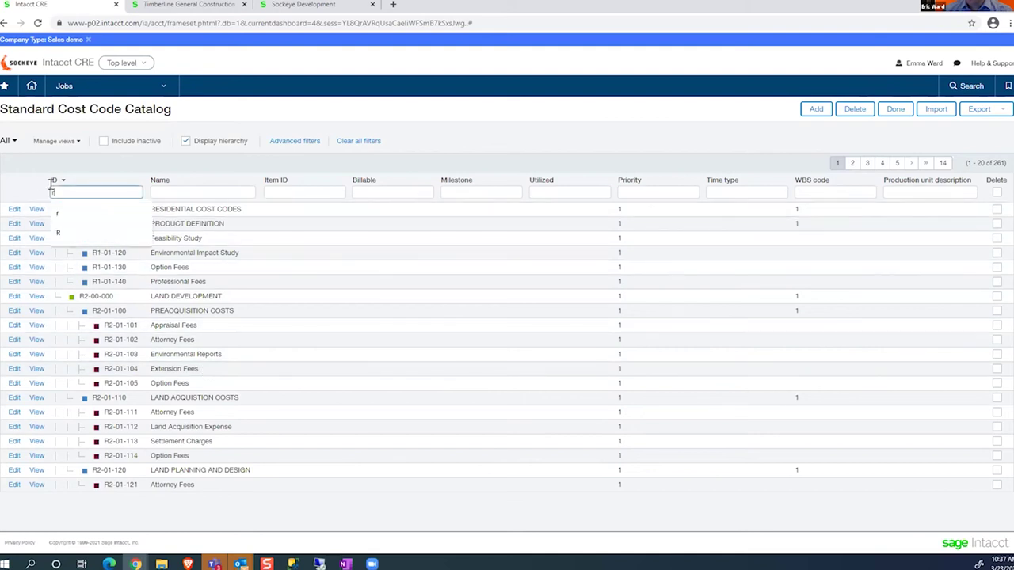
pyautogui.write('g')
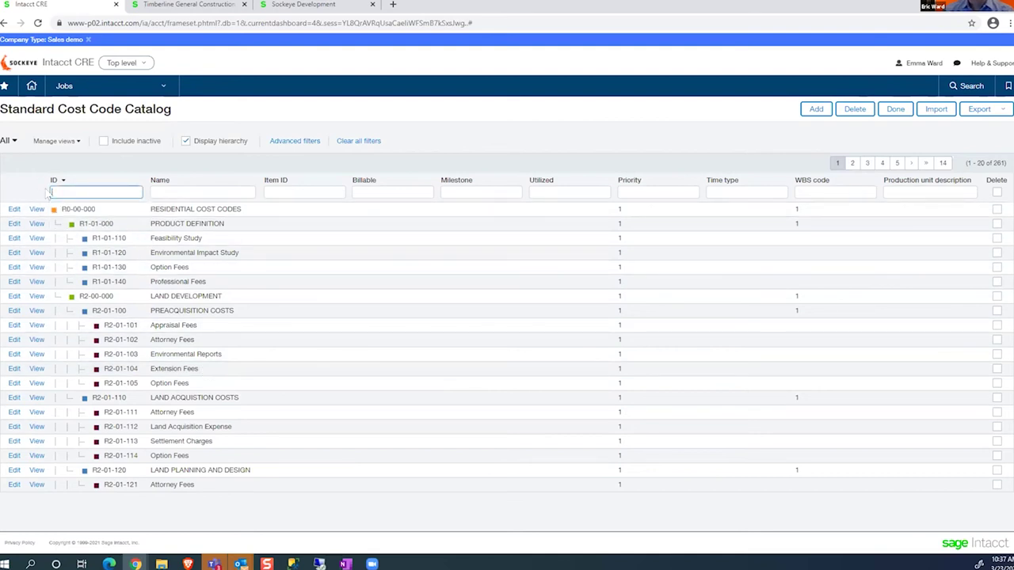
pyautogui.press('Return')
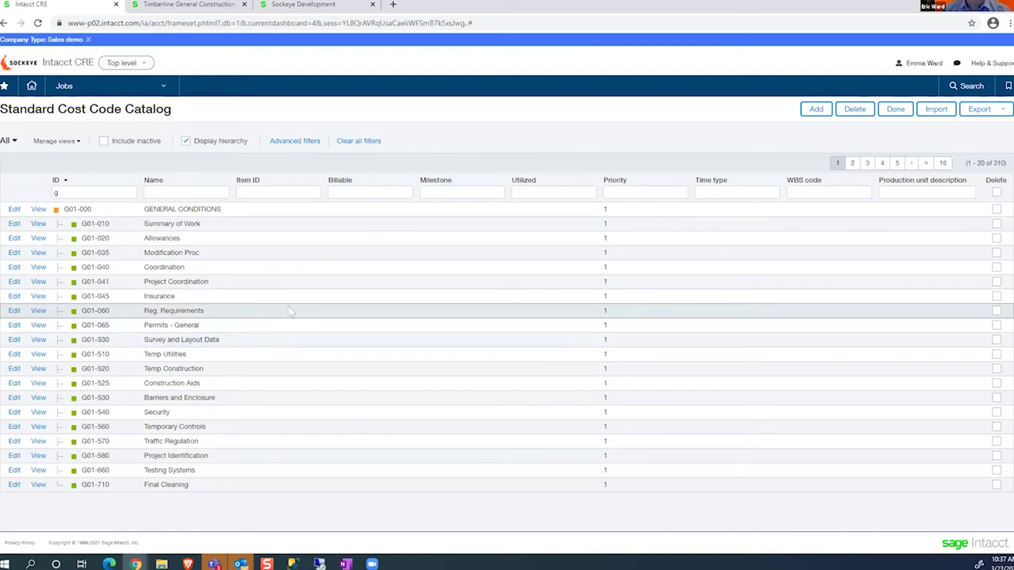
pyautogui.click(85, 190)
pyautogui.press('BackSpace')
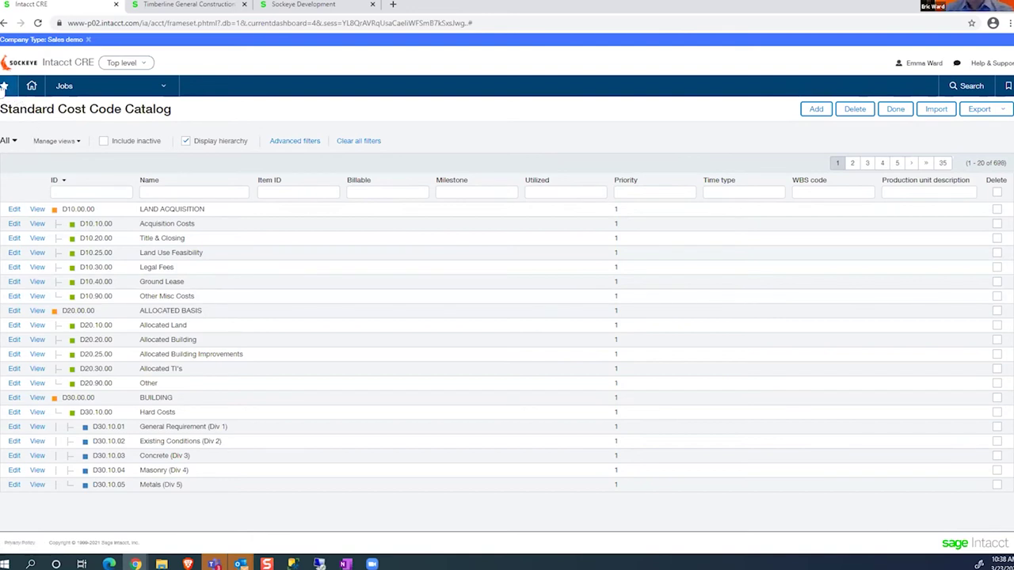
pyautogui.click(4, 86)
pyautogui.scroll(-1, 48, 183)
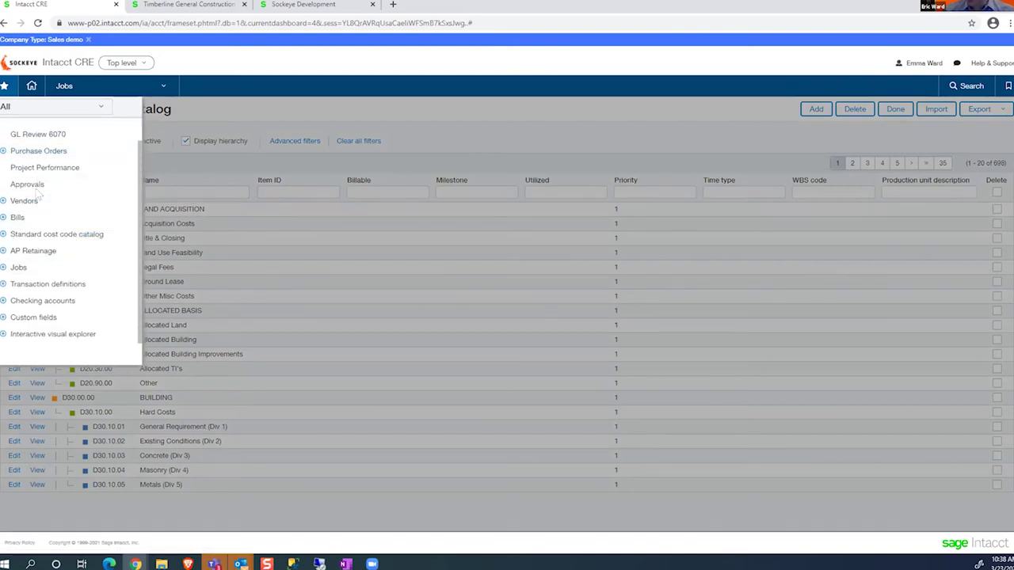
pyautogui.scroll(1, 48, 201)
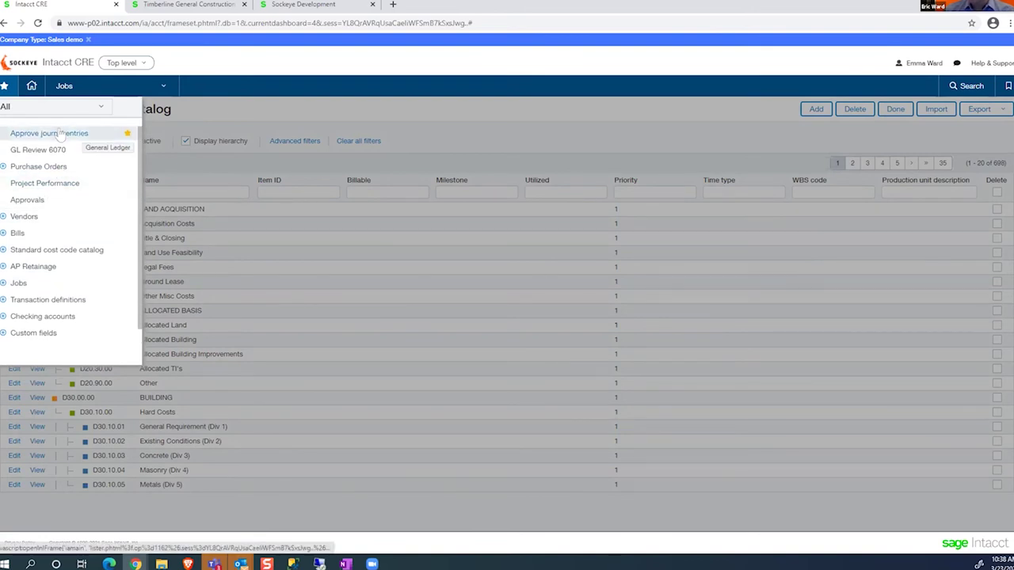
# - Open the Purchase Orders approval policy for editing from the Purchasing setup
pyautogui.click(117, 89)
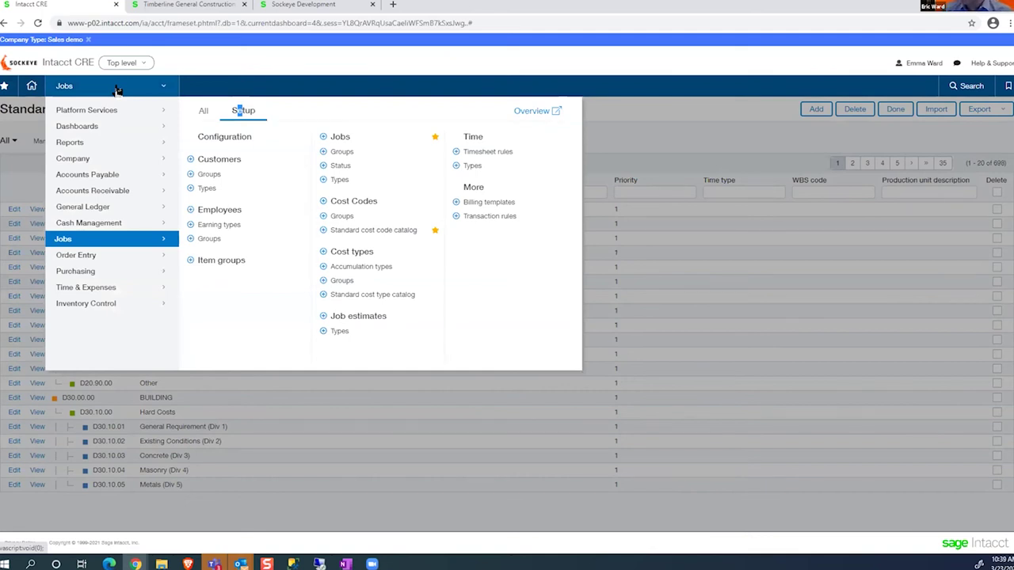
pyautogui.click(92, 271)
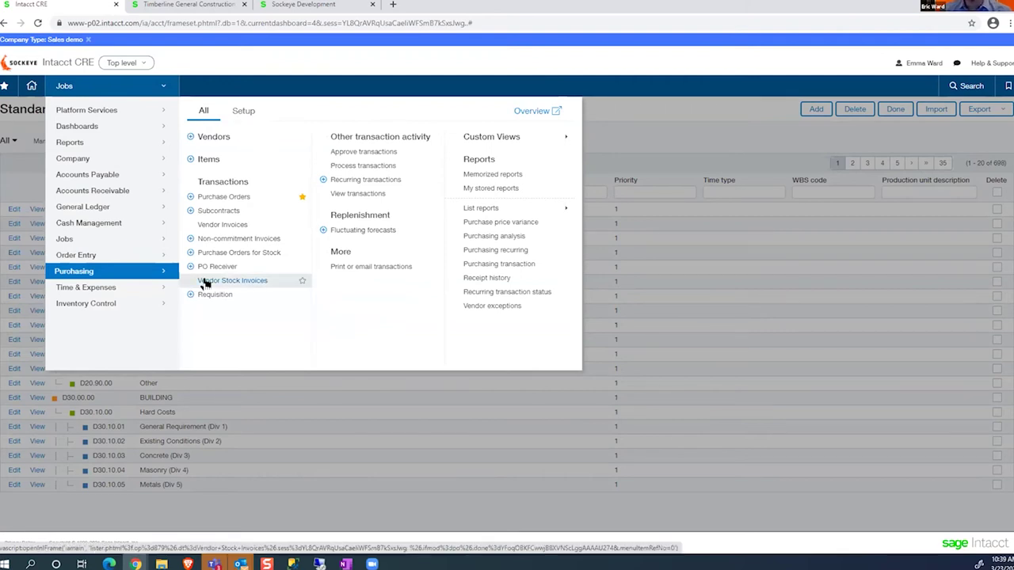
pyautogui.click(260, 278)
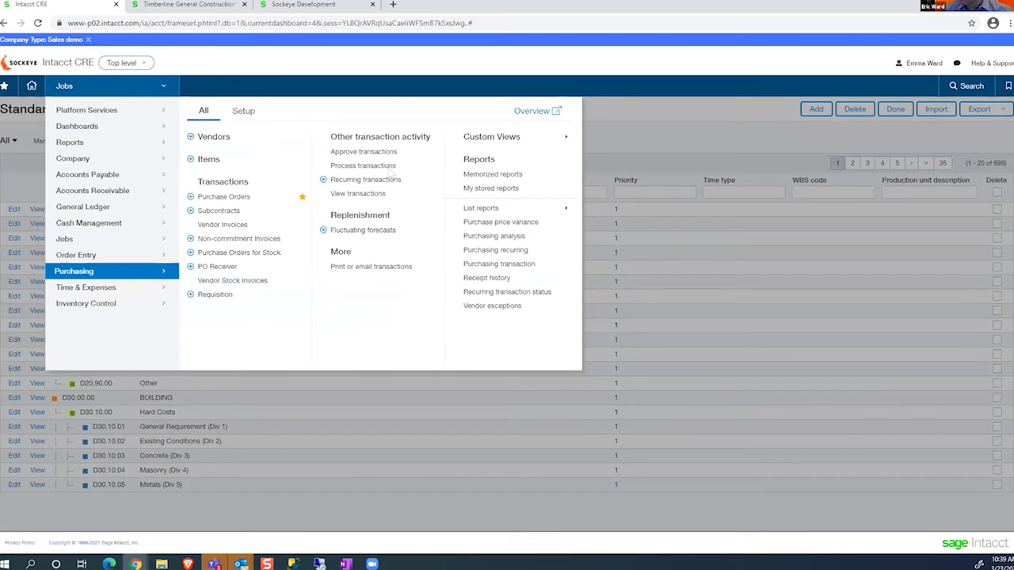
pyautogui.click(243, 110)
pyautogui.click(358, 202)
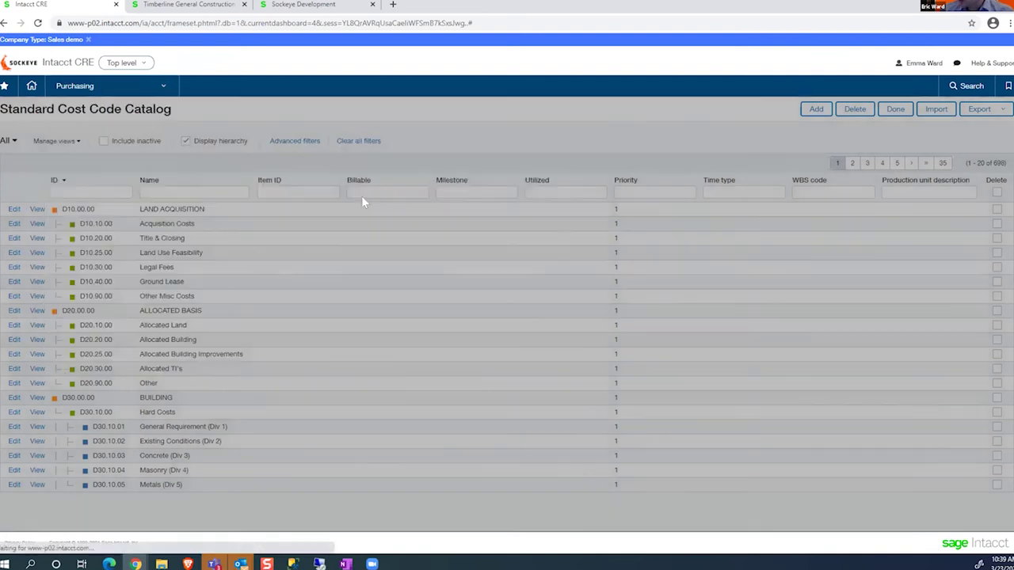
pyautogui.click(14, 209)
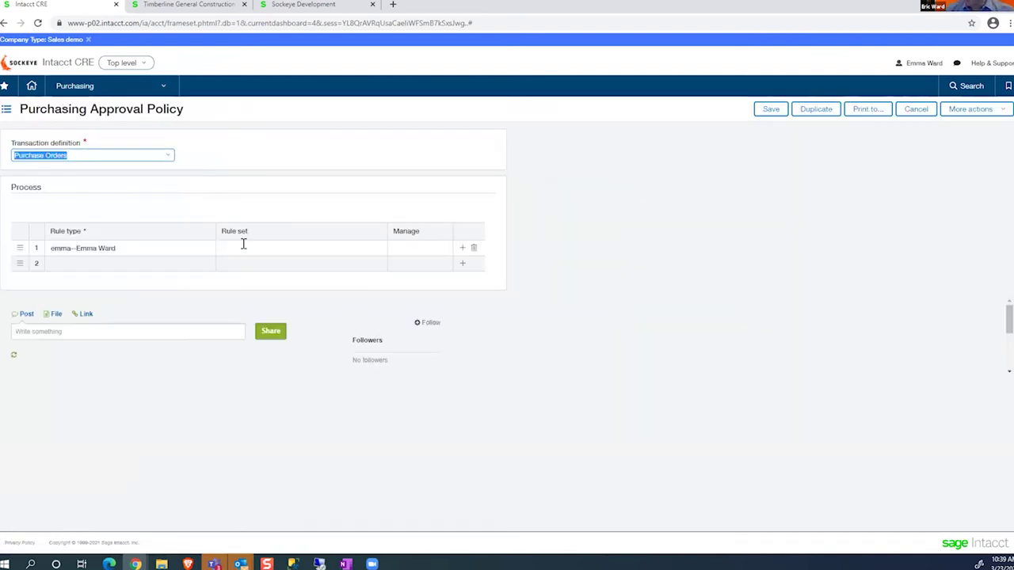
# - Review the rule types available for the first approval rule of the Purchase Orders policy
pyautogui.click(254, 248)
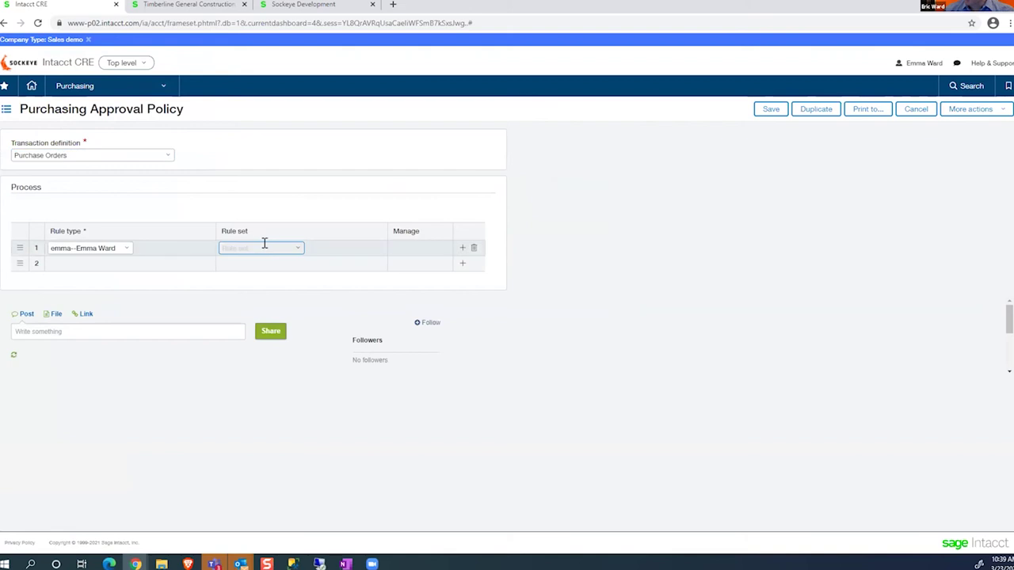
pyautogui.click(119, 248)
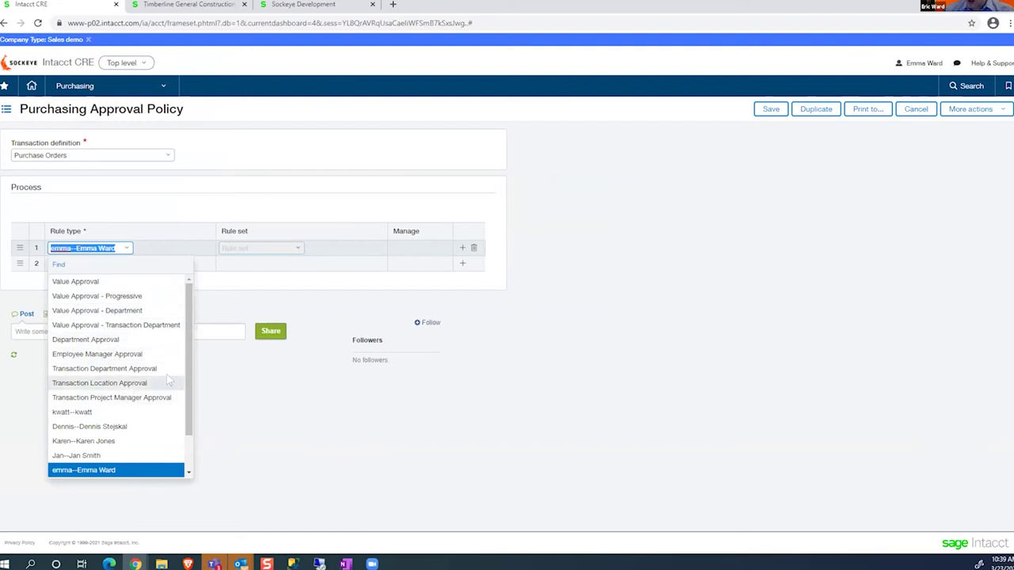
pyautogui.moveTo(191, 370); pyautogui.dragTo(190, 349)
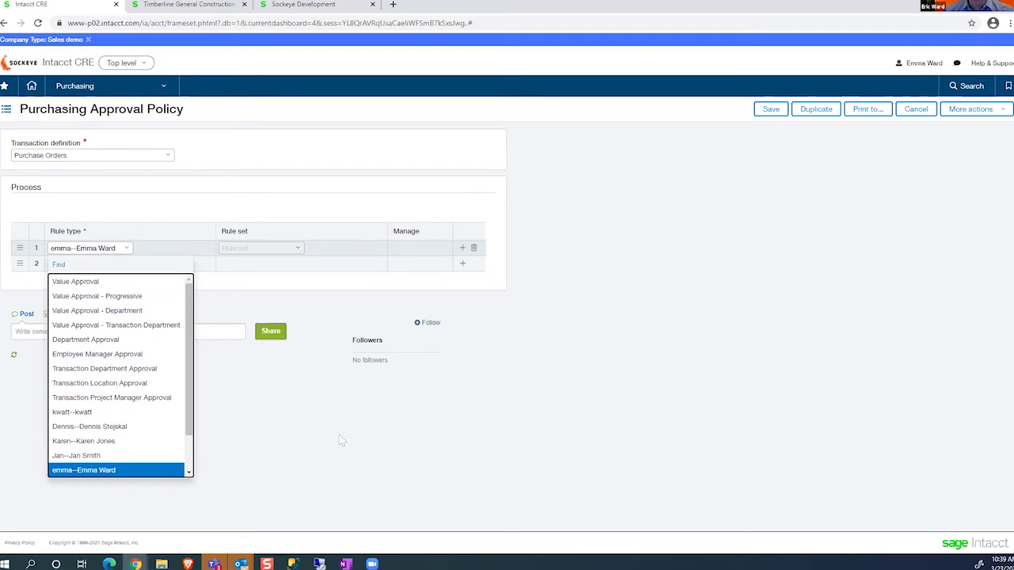
pyautogui.moveTo(355, 459); pyautogui.dragTo(344, 455)
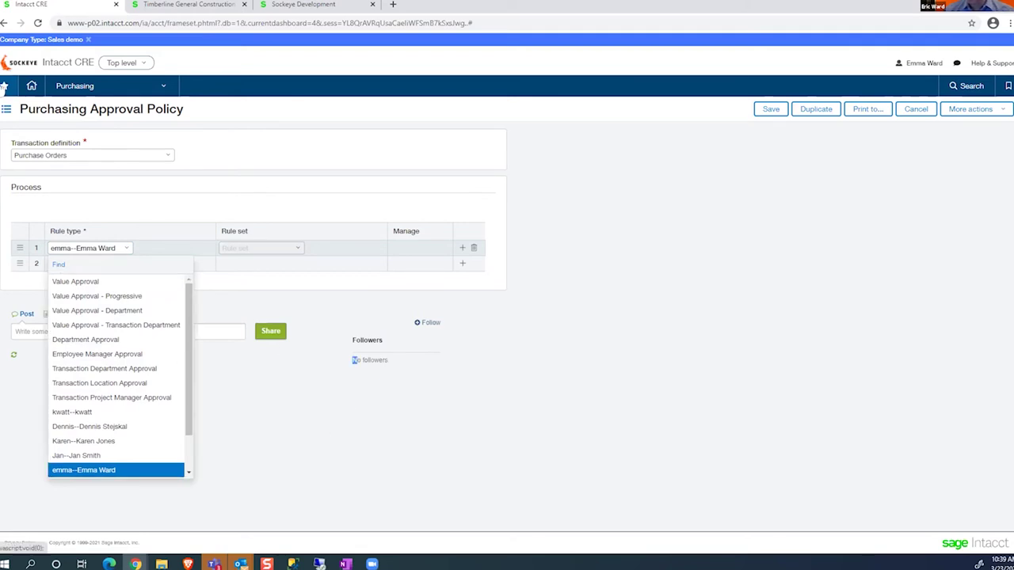
# - Open the Purchasing transaction definitions list to review the document workflows
pyautogui.click(4, 87)
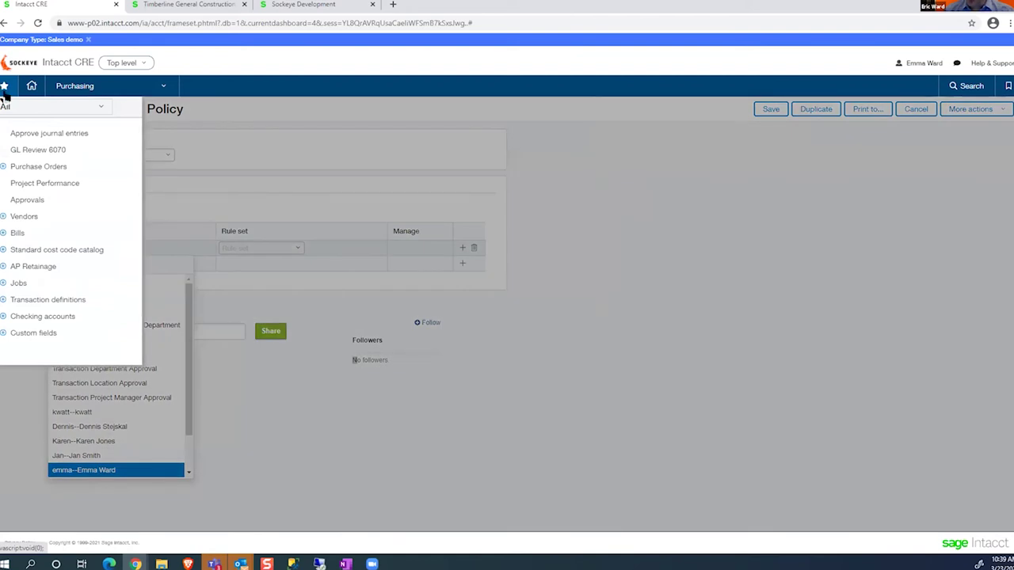
pyautogui.click(464, 250)
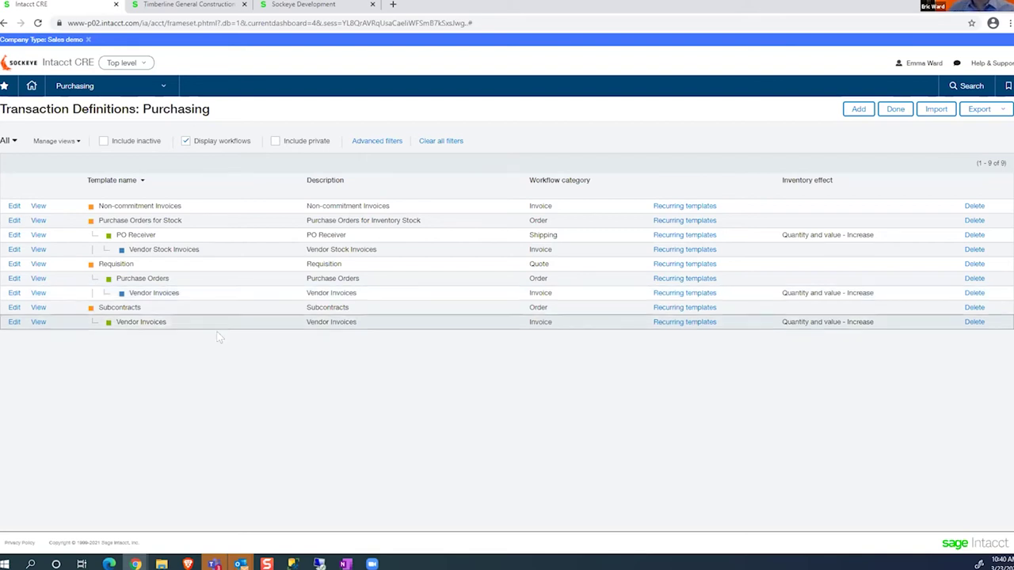
# - Open the draft AP retainage release, record 1, for editing
pyautogui.click(5, 87)
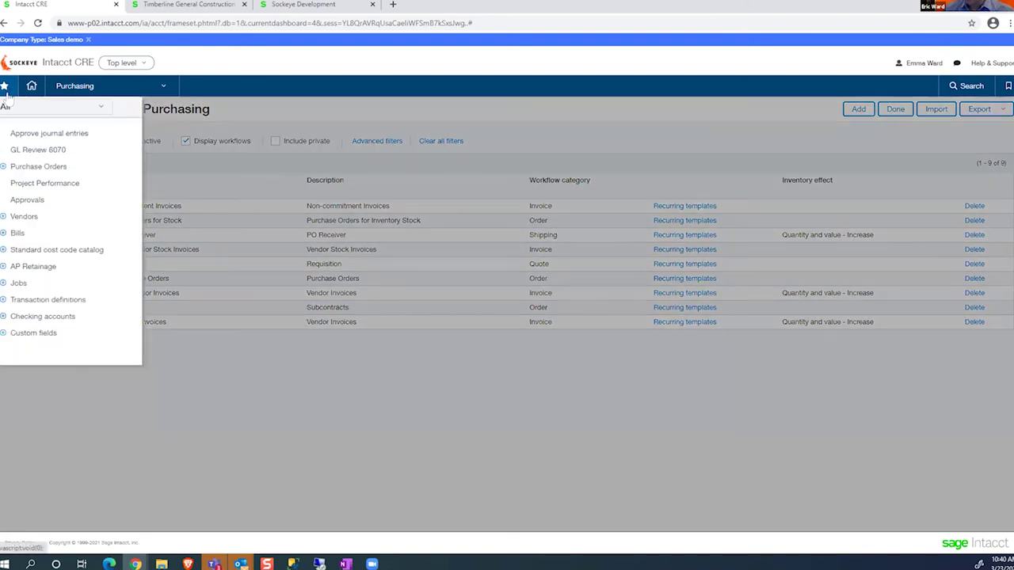
pyautogui.click(127, 267)
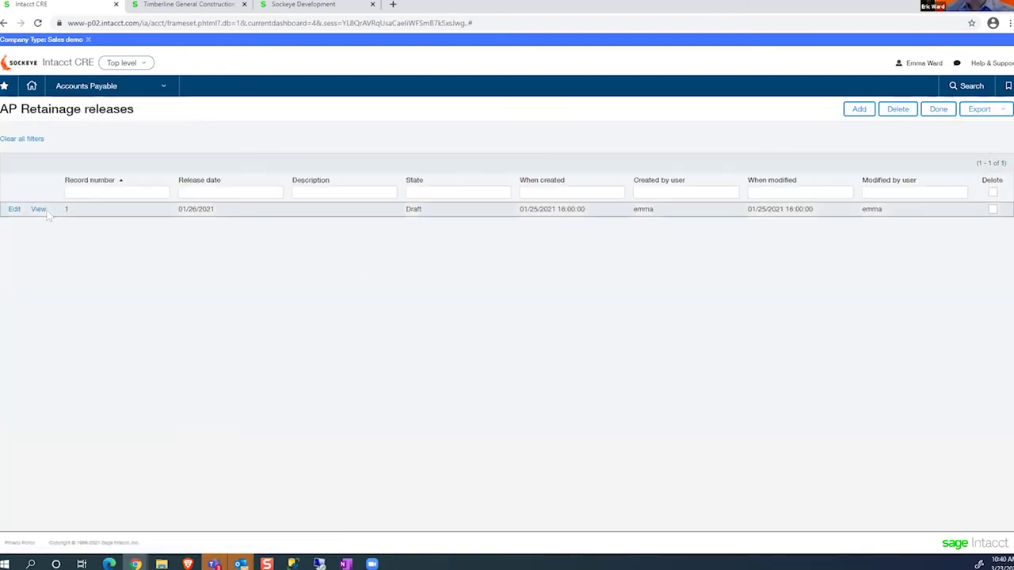
pyautogui.click(14, 209)
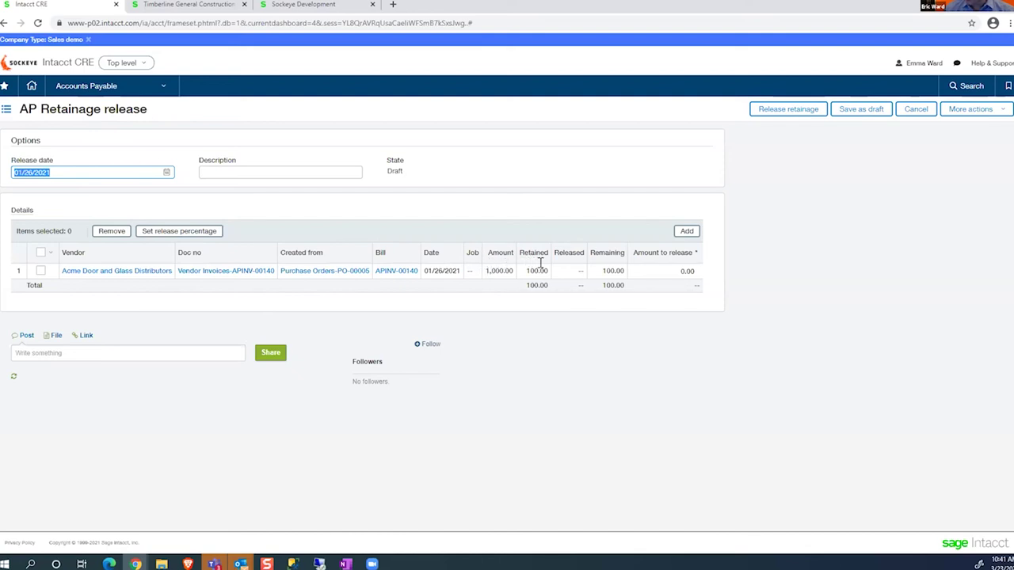
# - Select the Acme Door and Glass Distributors line and set its amount to release to 50
pyautogui.click(40, 270)
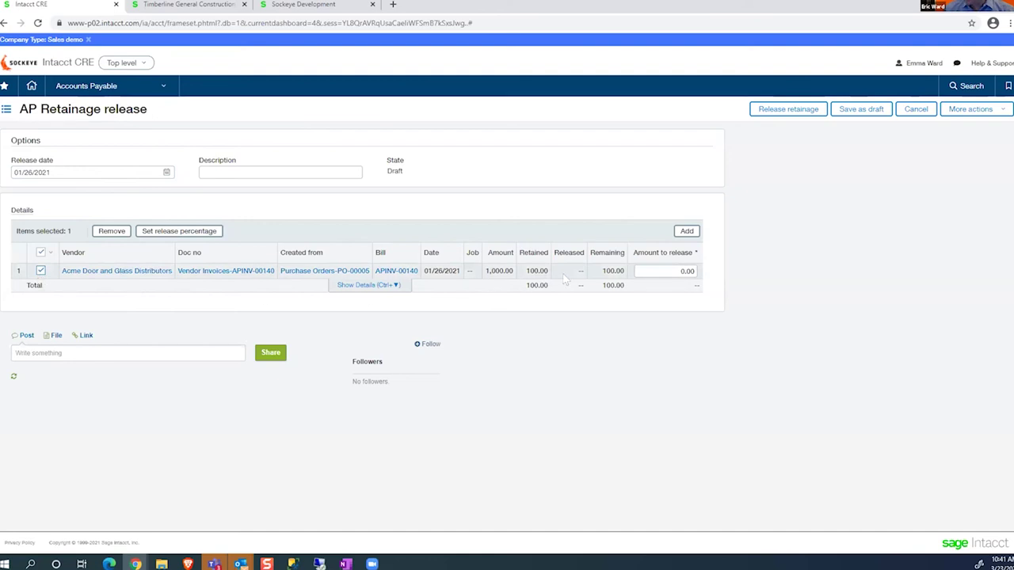
pyautogui.click(666, 270)
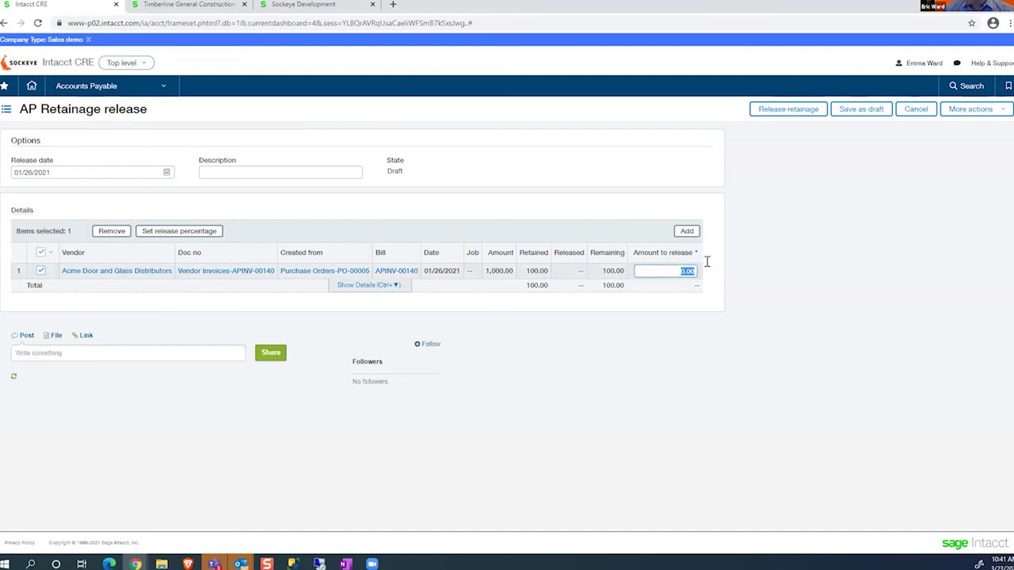
pyautogui.write('50')
pyautogui.press('Tab')
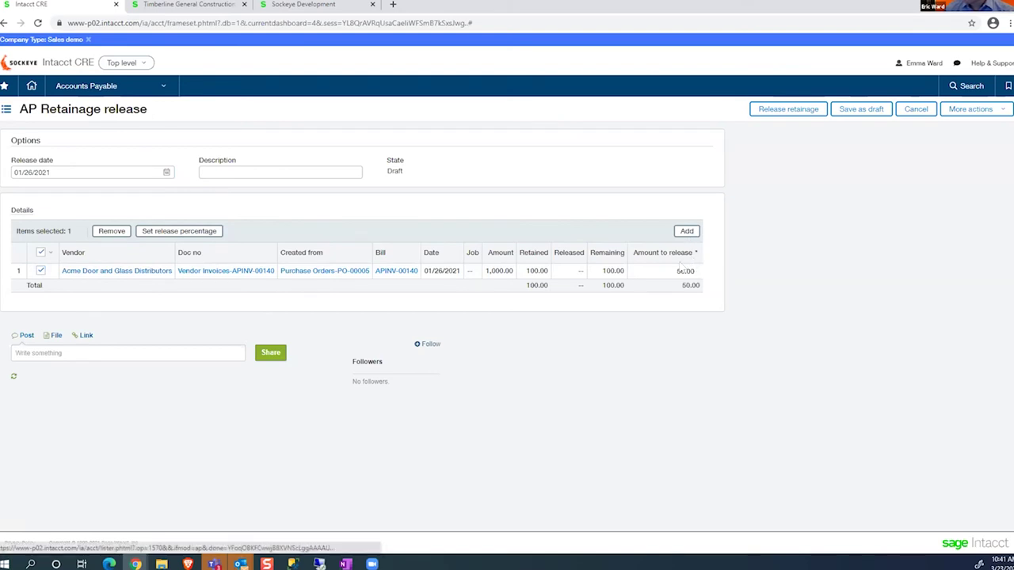
# - Set the total retainage percentage to release for the selected line to 35
pyautogui.click(172, 232)
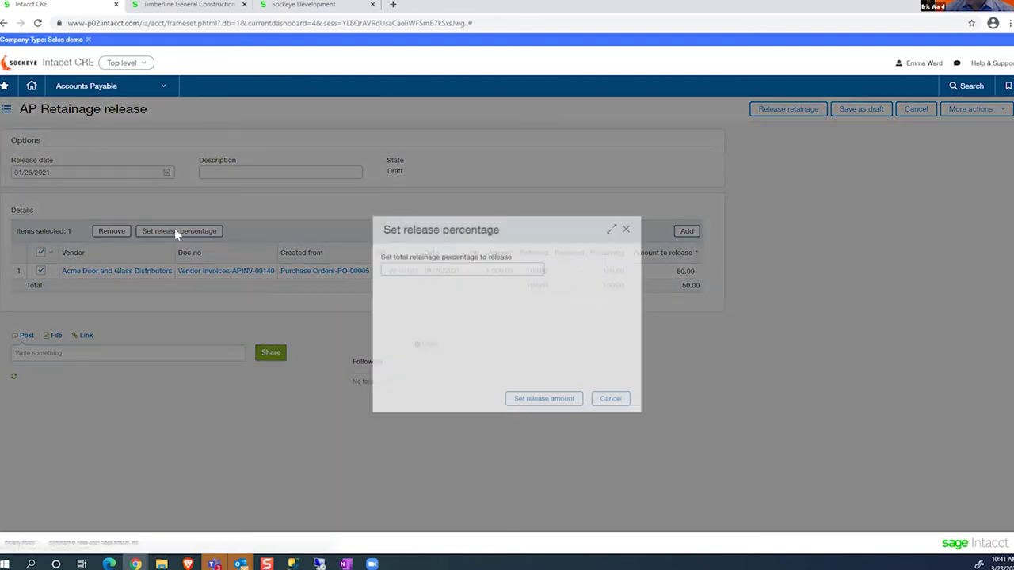
pyautogui.write('70')
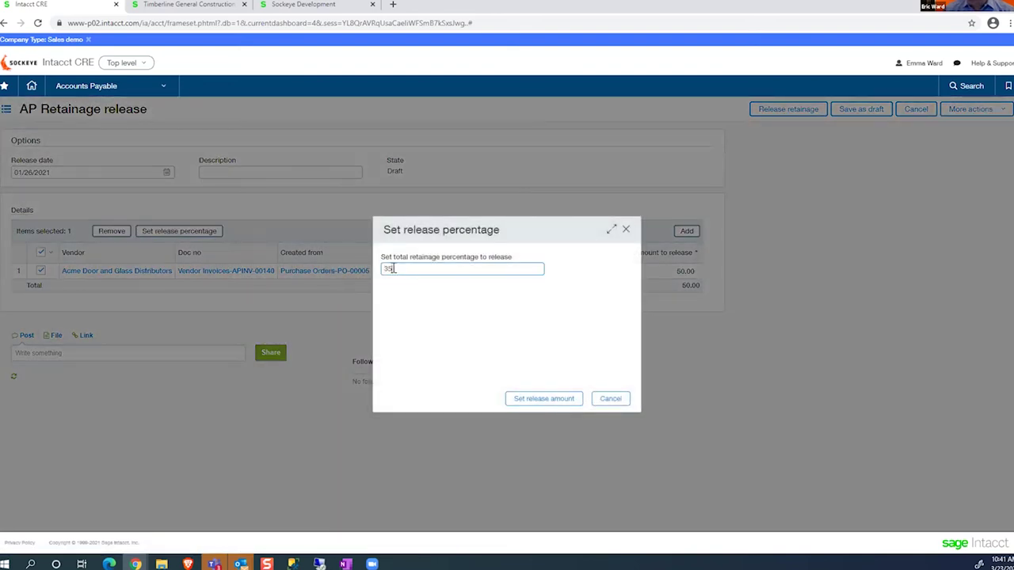
pyautogui.click(551, 400)
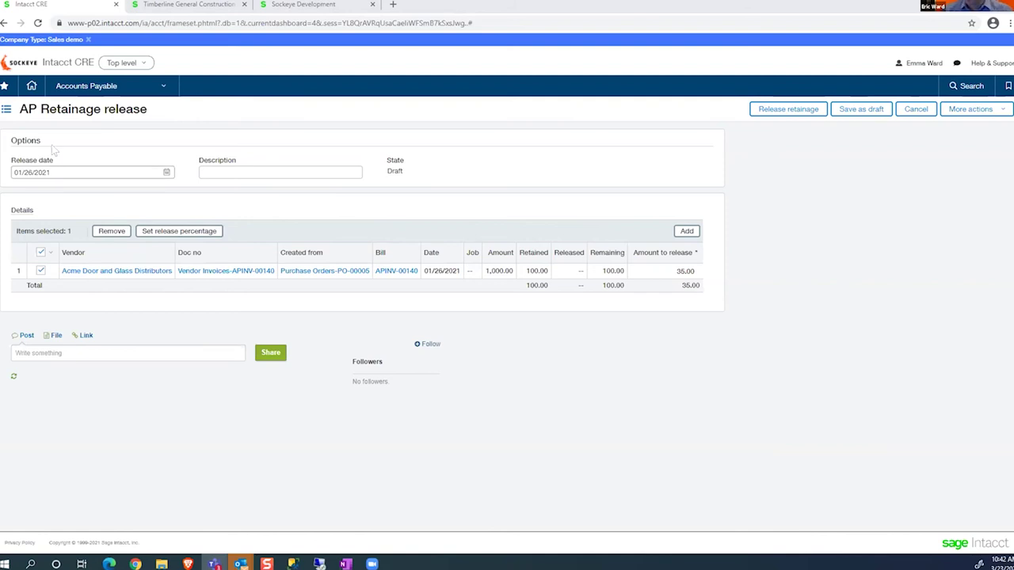
# - Leave the retainage release without saving and open the Wells Fargo checking account for editing
pyautogui.click(4, 86)
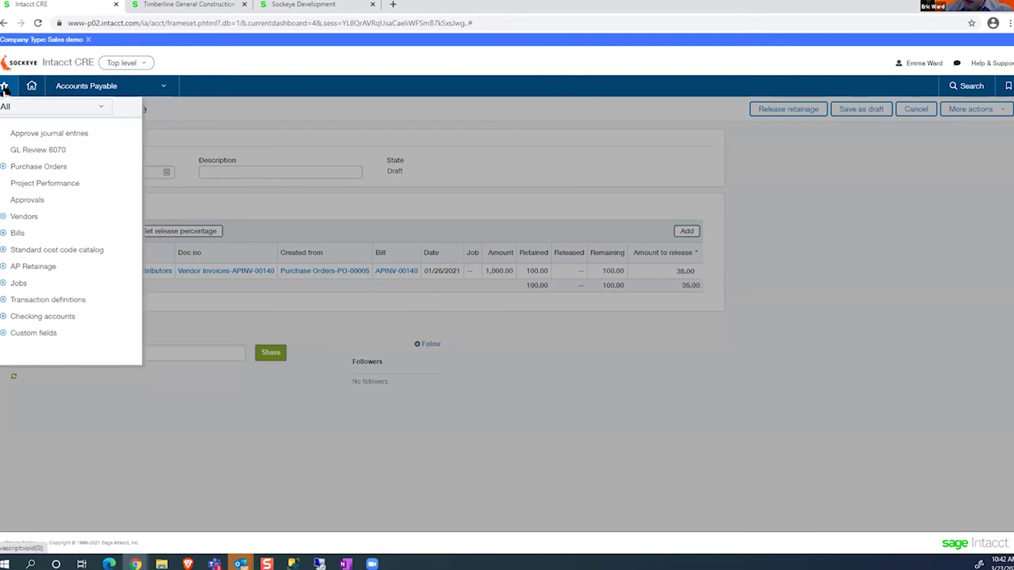
pyautogui.click(28, 317)
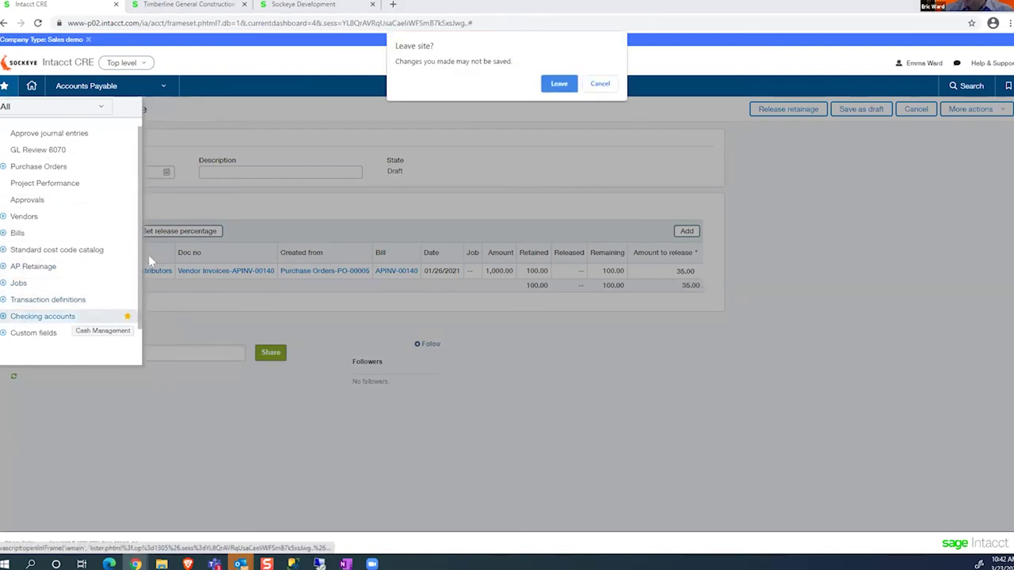
pyautogui.click(553, 86)
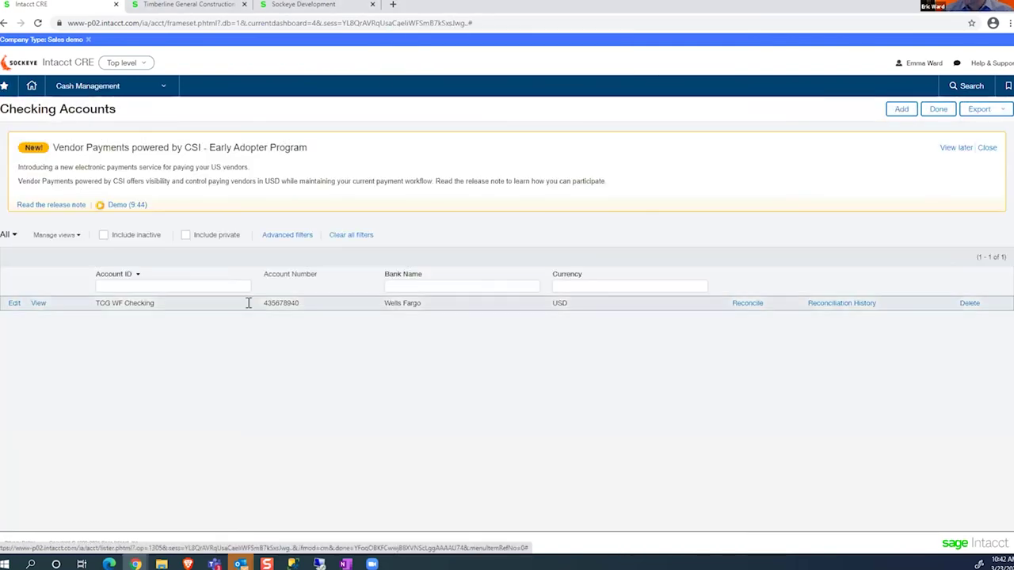
pyautogui.click(11, 303)
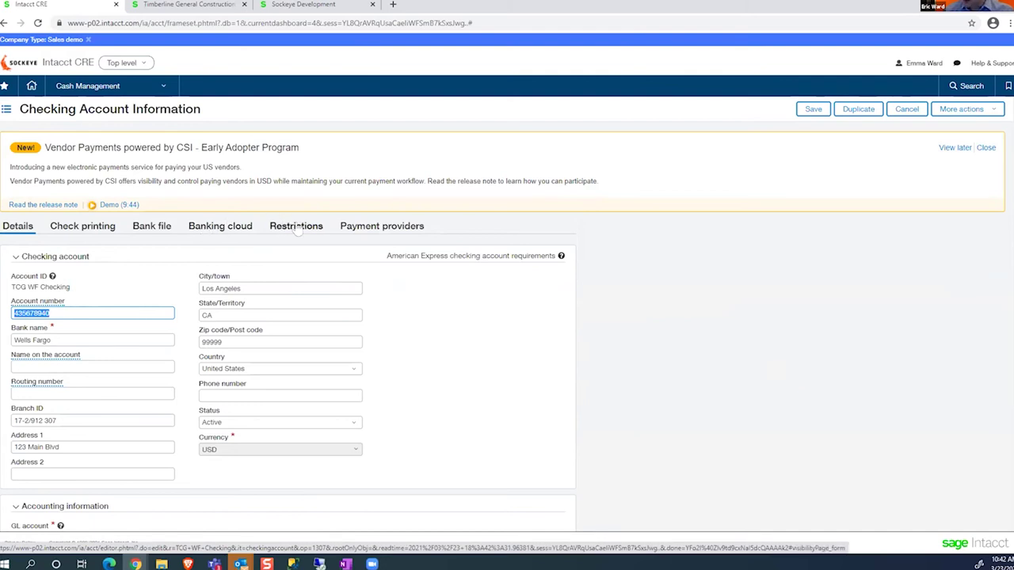
# - Start a banking cloud connection for the checking account and search for a bank using "www"
pyautogui.click(229, 226)
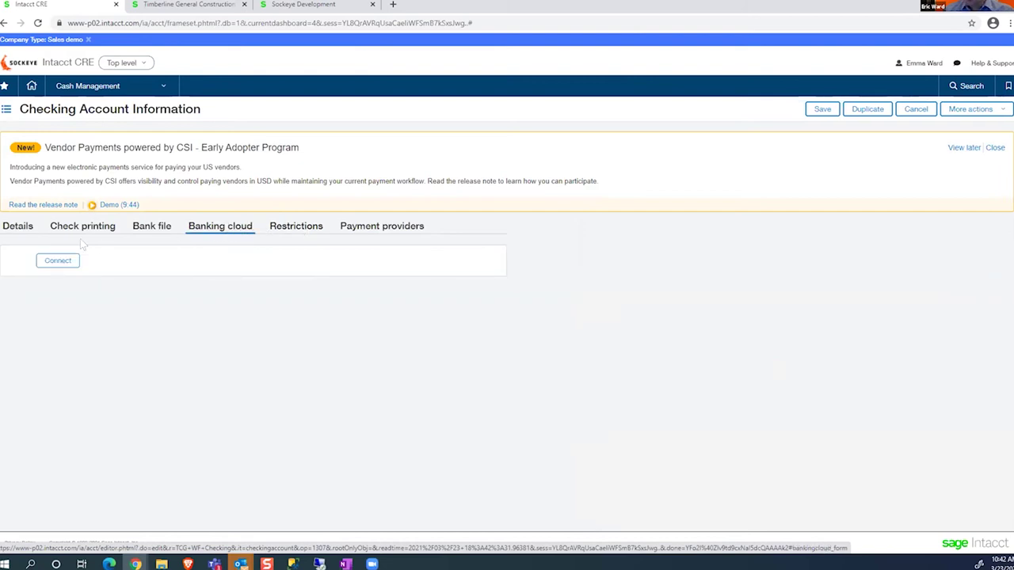
pyautogui.click(61, 268)
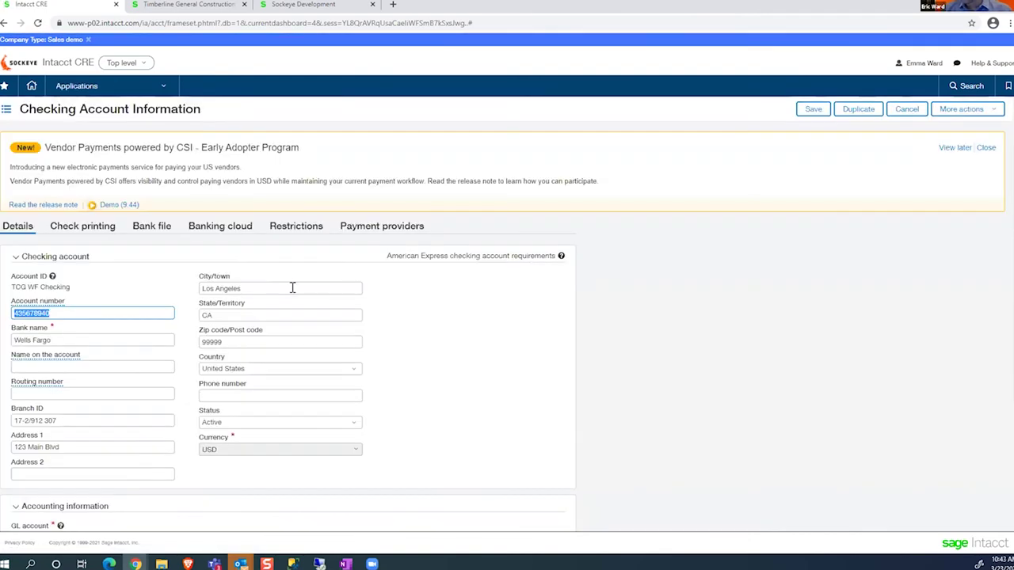
pyautogui.click(231, 227)
pyautogui.click(60, 264)
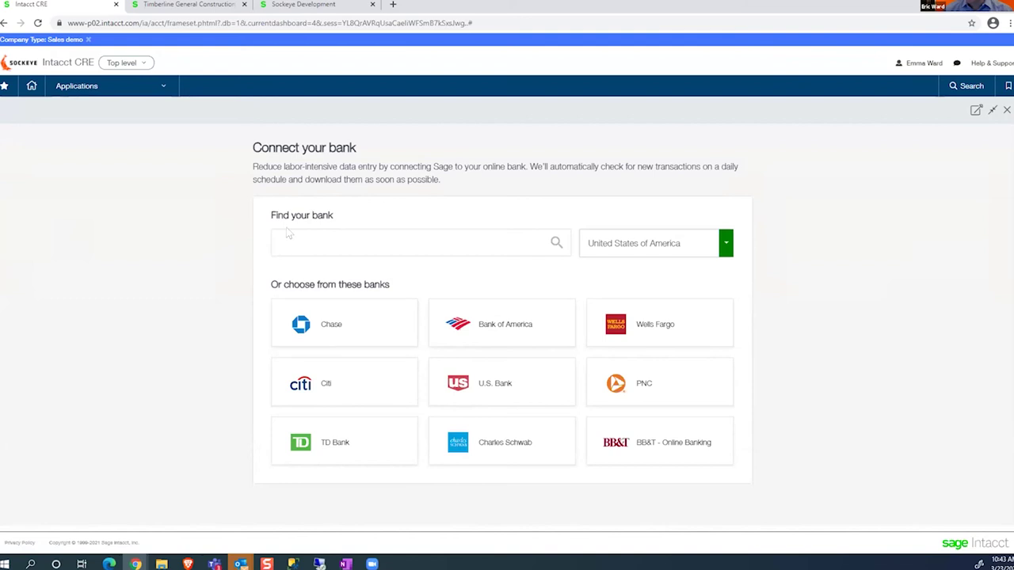
pyautogui.click(319, 238)
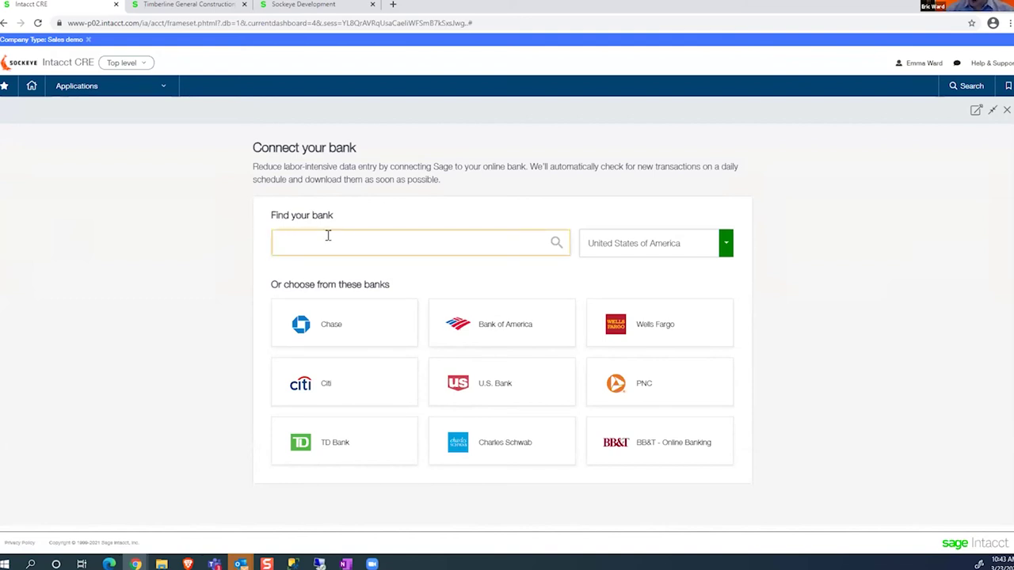
pyautogui.write('www')
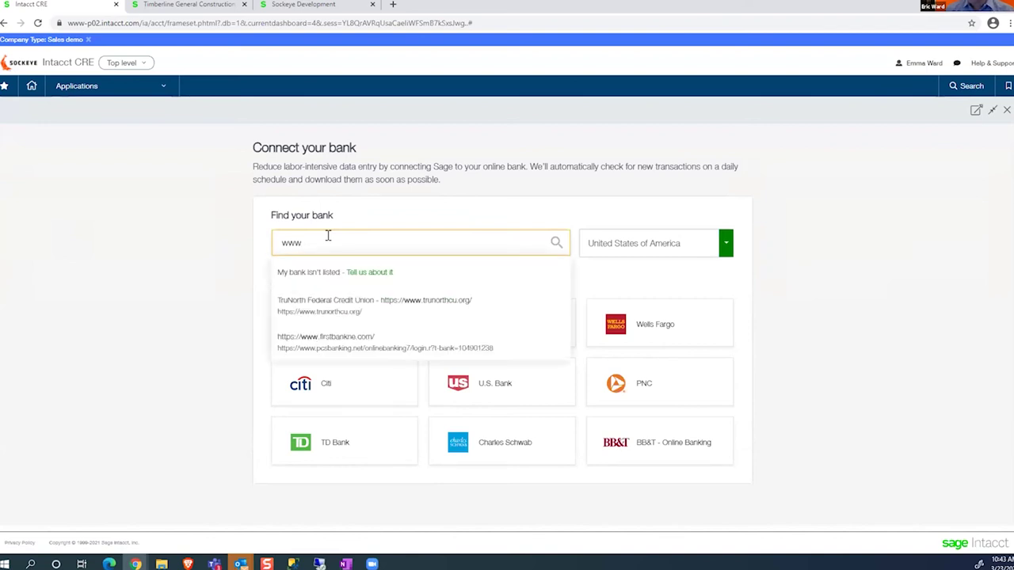
# - Search for a bank using "bank of" and return to the Checking Accounts list without connecting one
pyautogui.press('BackSpace')
pyautogui.press('BackSpace')
pyautogui.press('BackSpace')
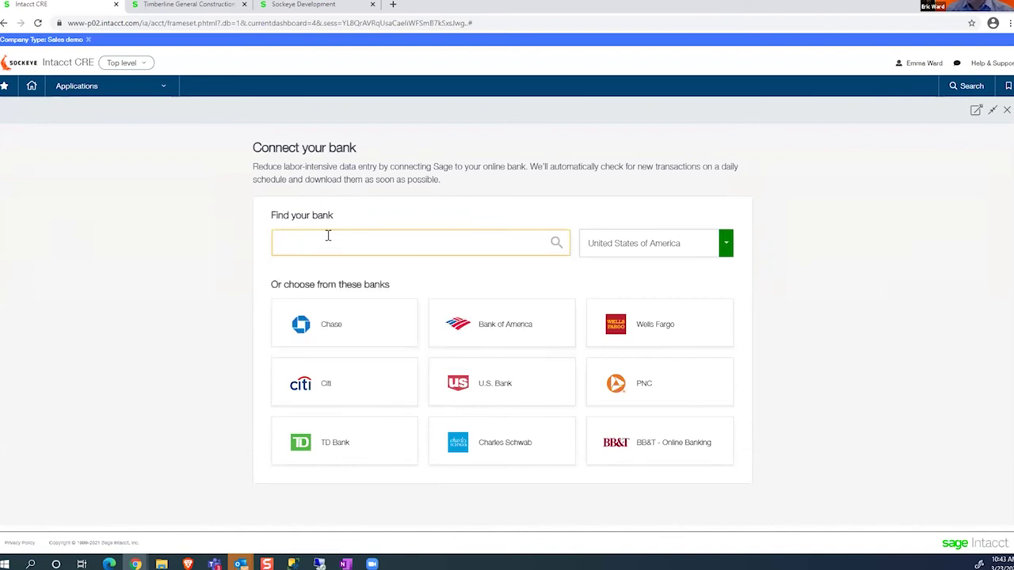
pyautogui.write('bank of')
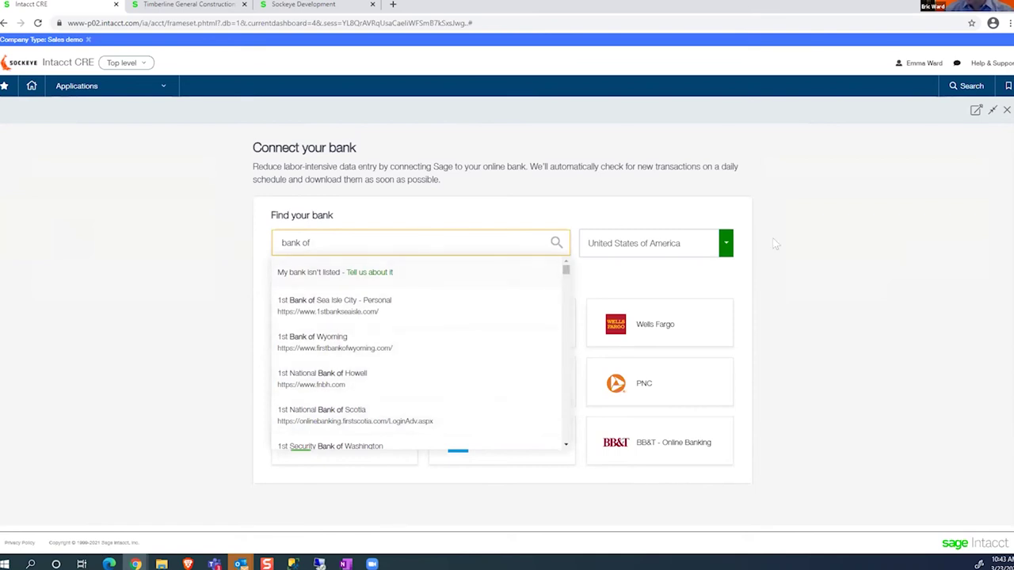
pyautogui.click(810, 267)
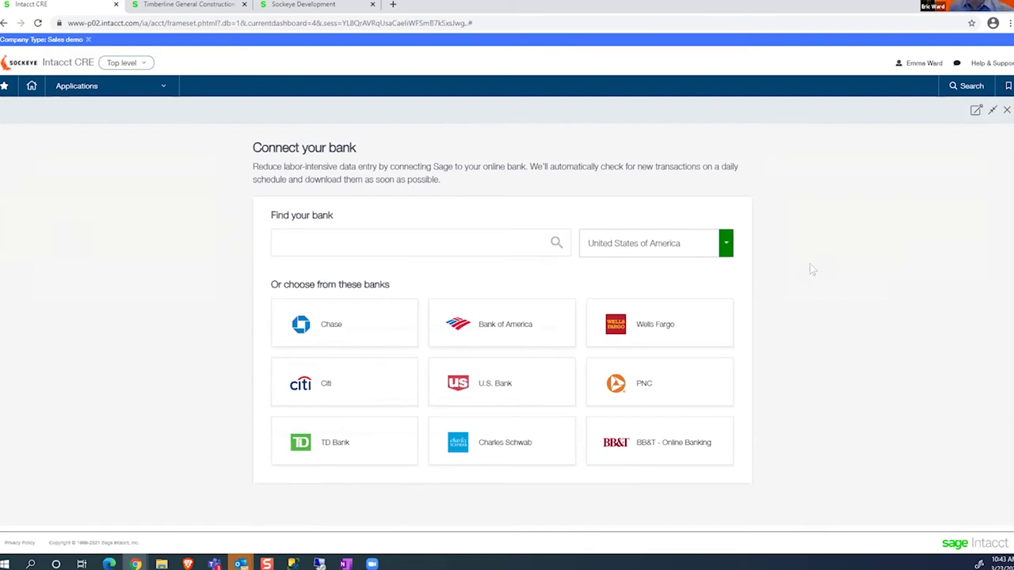
pyautogui.click(4, 24)
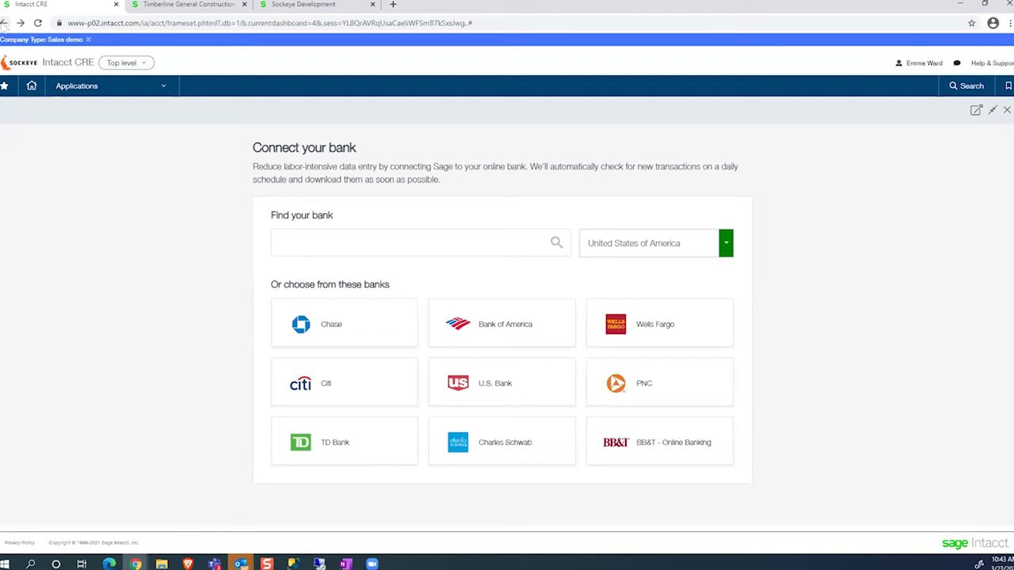
pyautogui.click(5, 23)
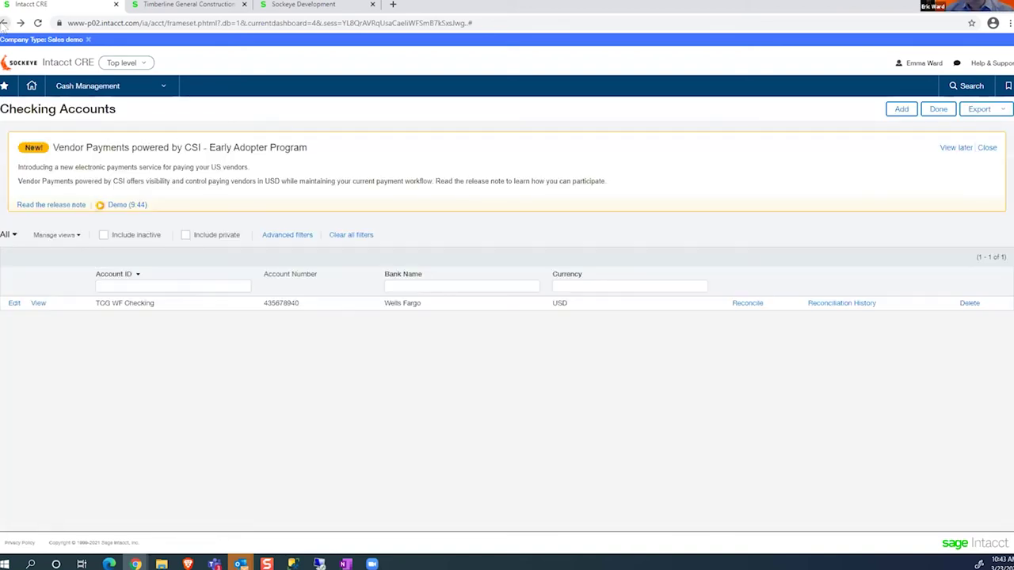
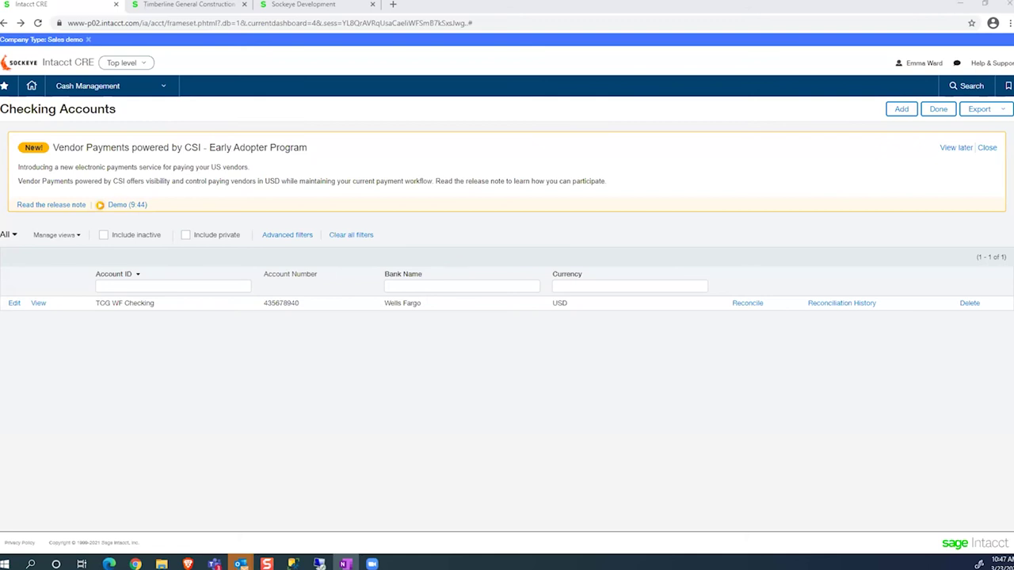
# - Open the Jobs list and include private jobs in the hierarchy
pyautogui.click(159, 93)
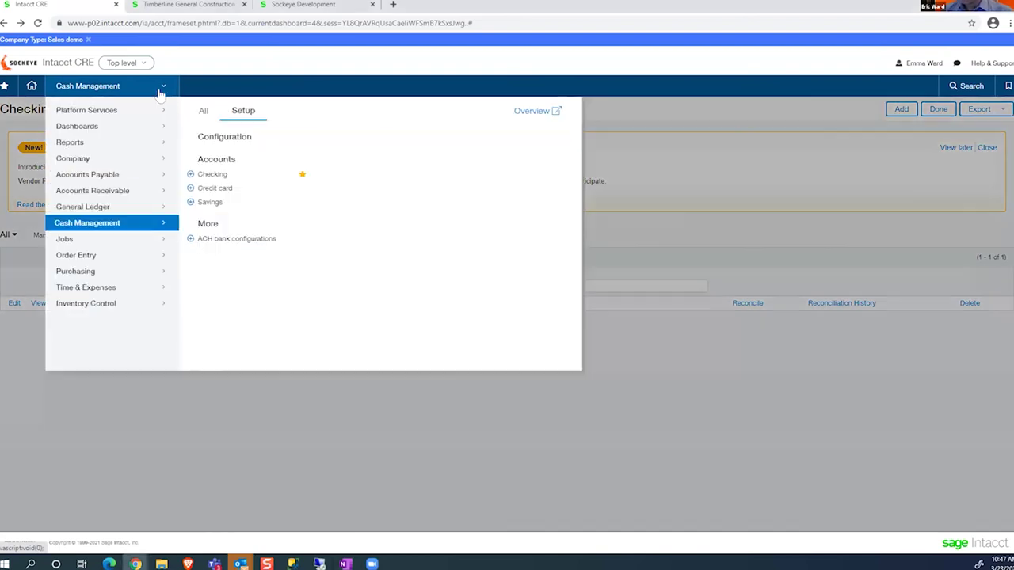
pyautogui.click(79, 239)
pyautogui.click(203, 110)
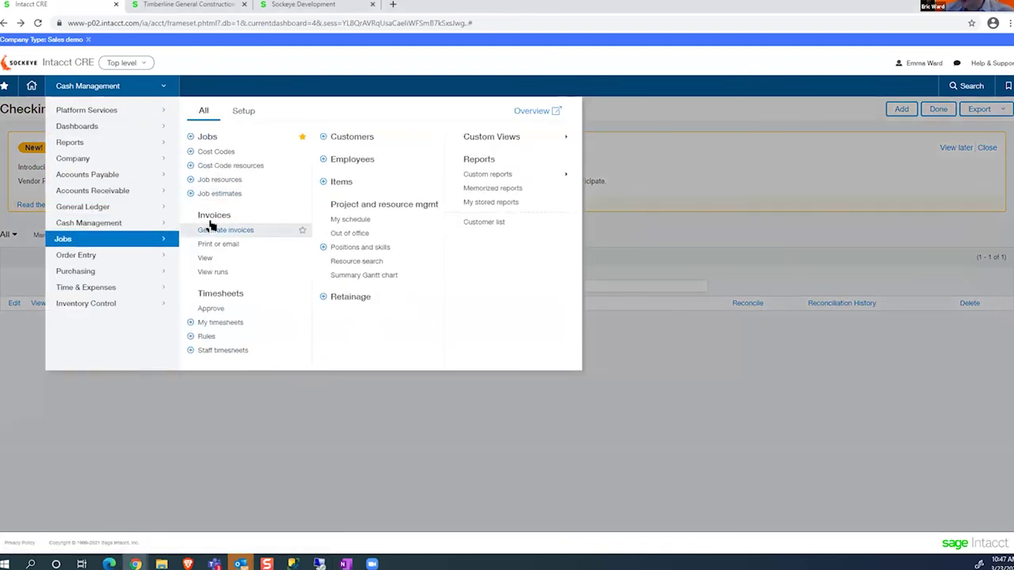
pyautogui.click(197, 136)
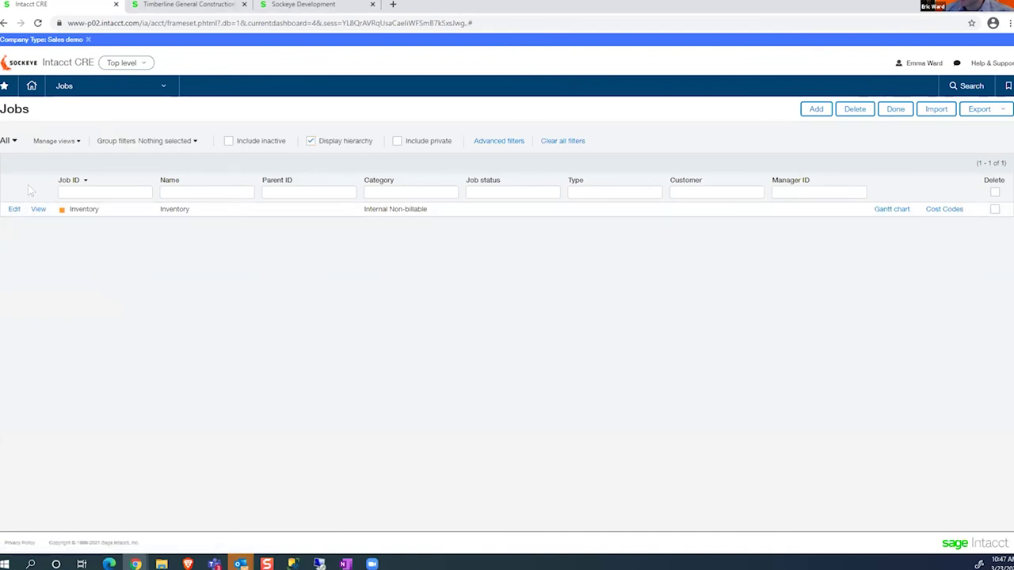
pyautogui.click(397, 140)
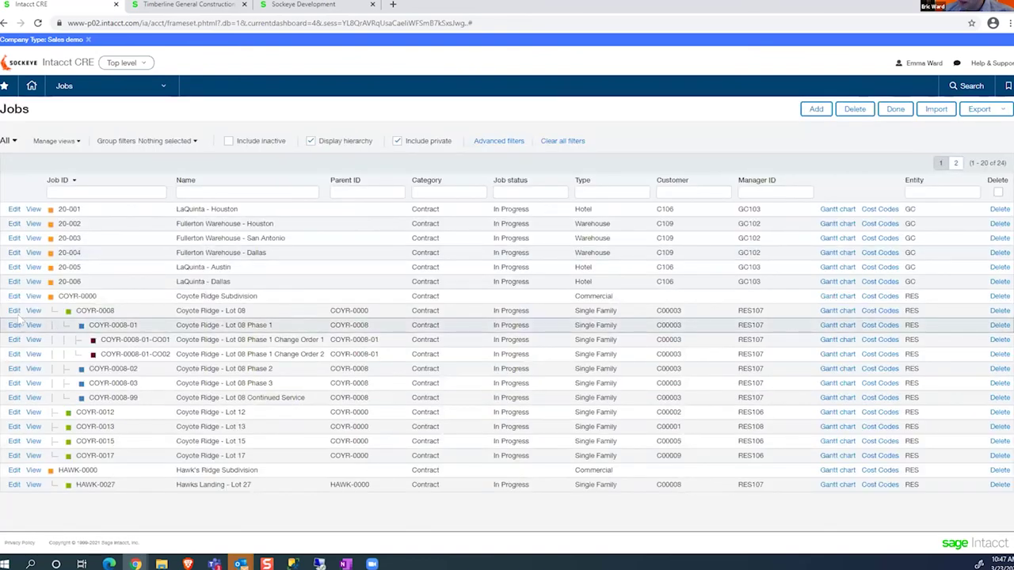
# - Open the Coyote Ridge - Lot 08 job (COYR-0008) for editing and examine the transaction rules in its business rules
pyautogui.click(14, 310)
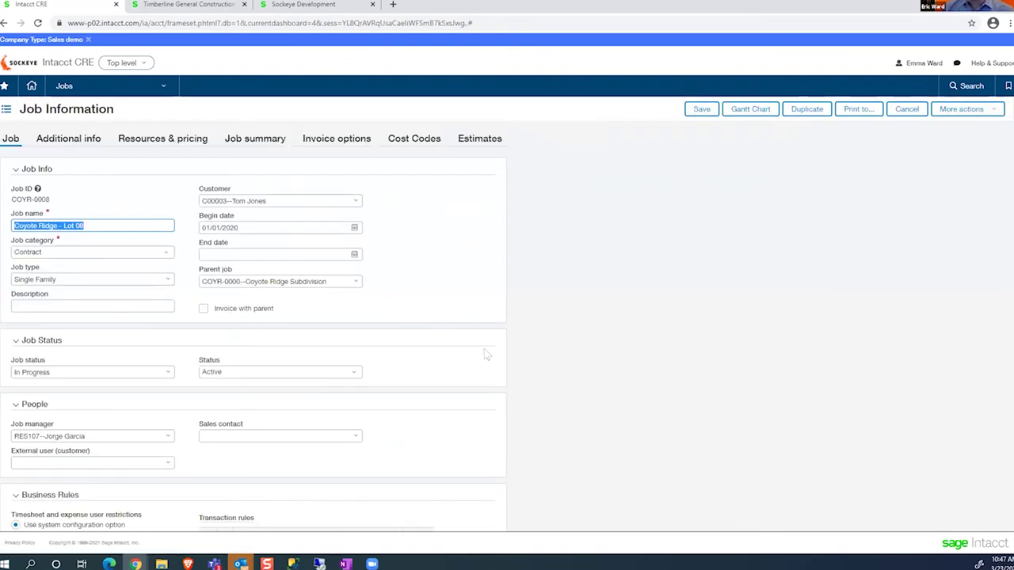
pyautogui.scroll(-3, 468, 356)
pyautogui.click(248, 380)
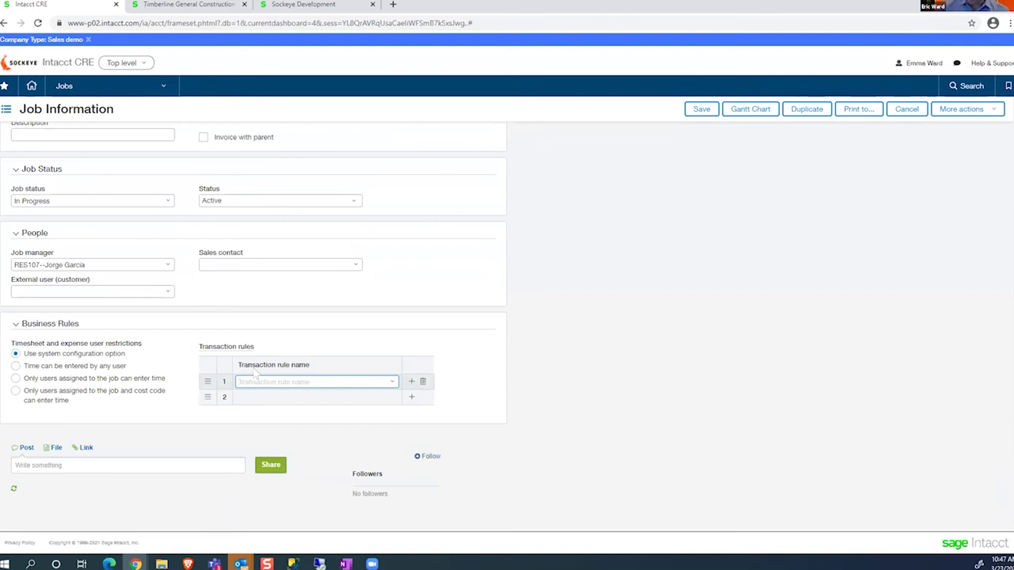
pyautogui.click(255, 371)
pyautogui.tripleClick(255, 370)
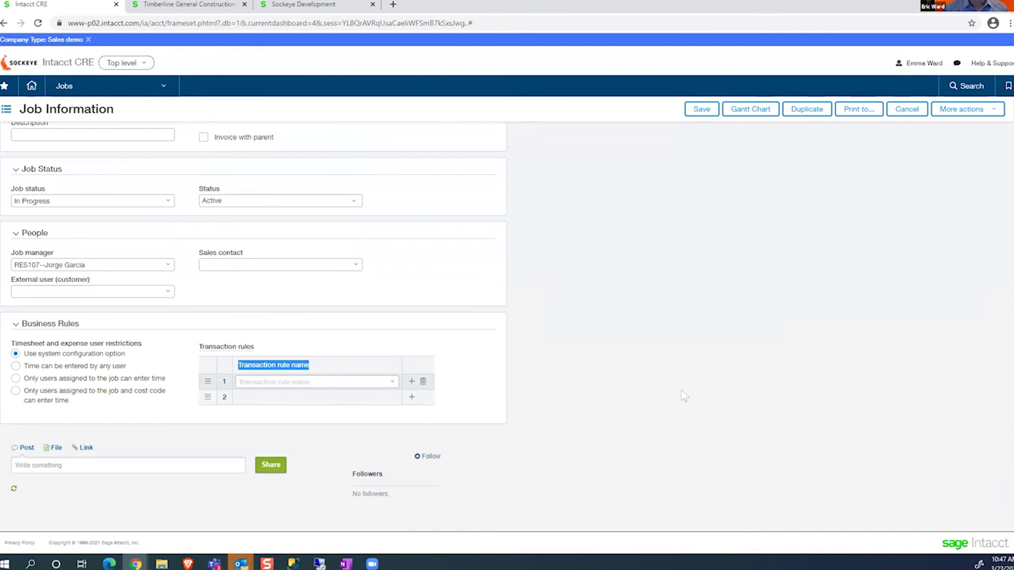
pyautogui.click(630, 373)
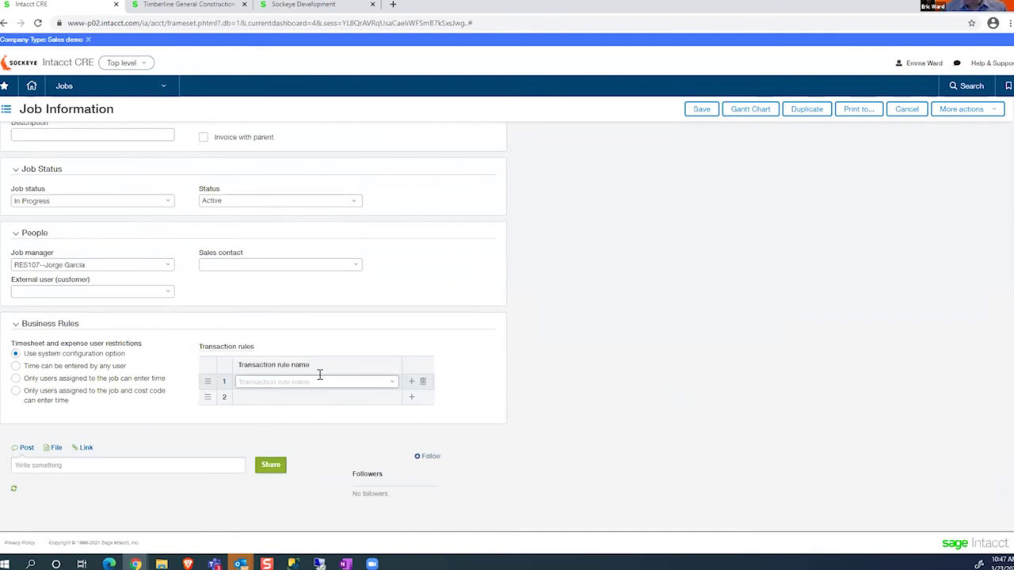
pyautogui.click(285, 377)
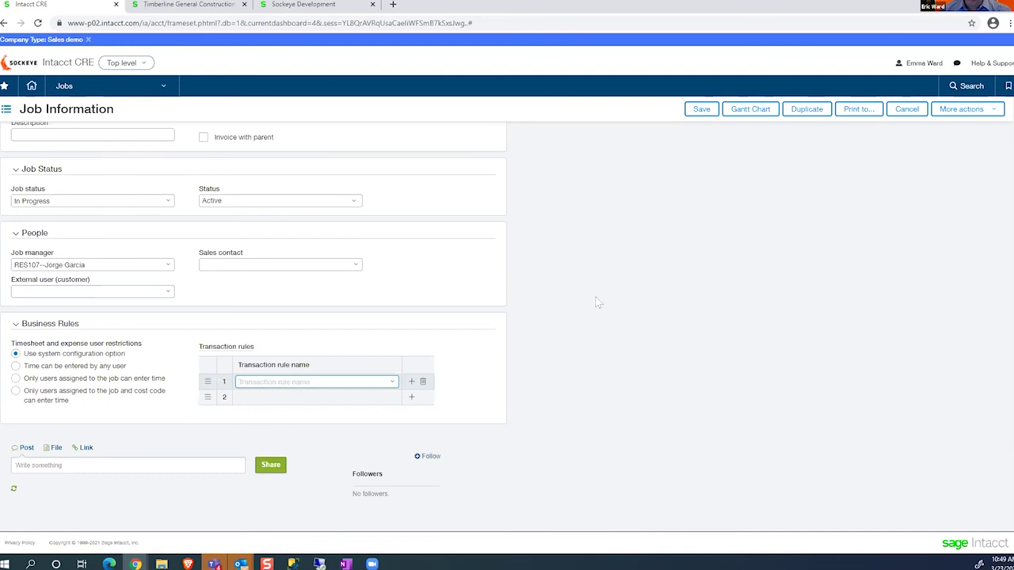
# - Leave the job record and open the Project Performance dashboard to review its performance cards
pyautogui.scroll(1, 222, 237)
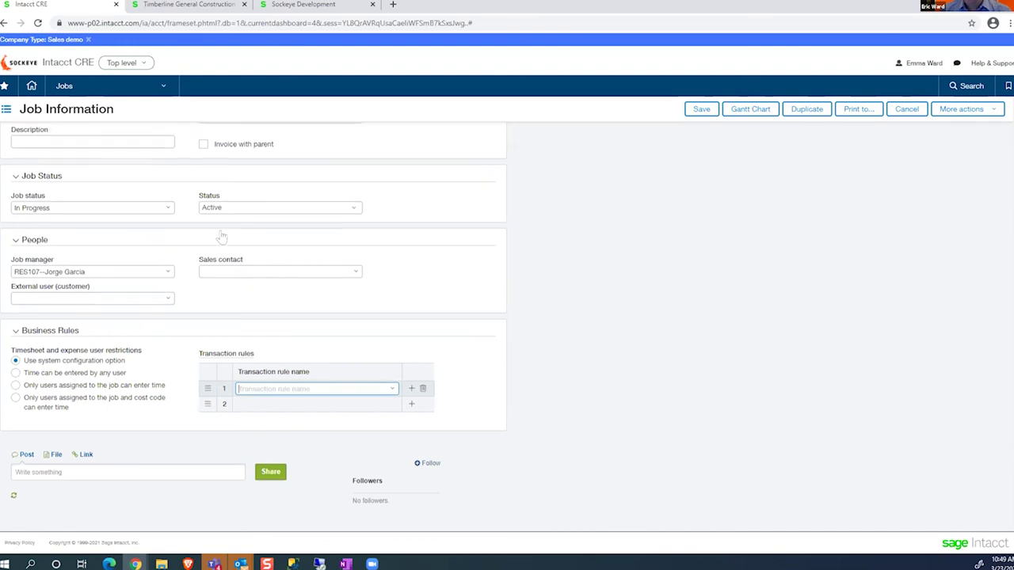
pyautogui.scroll(3, 222, 237)
pyautogui.click(4, 85)
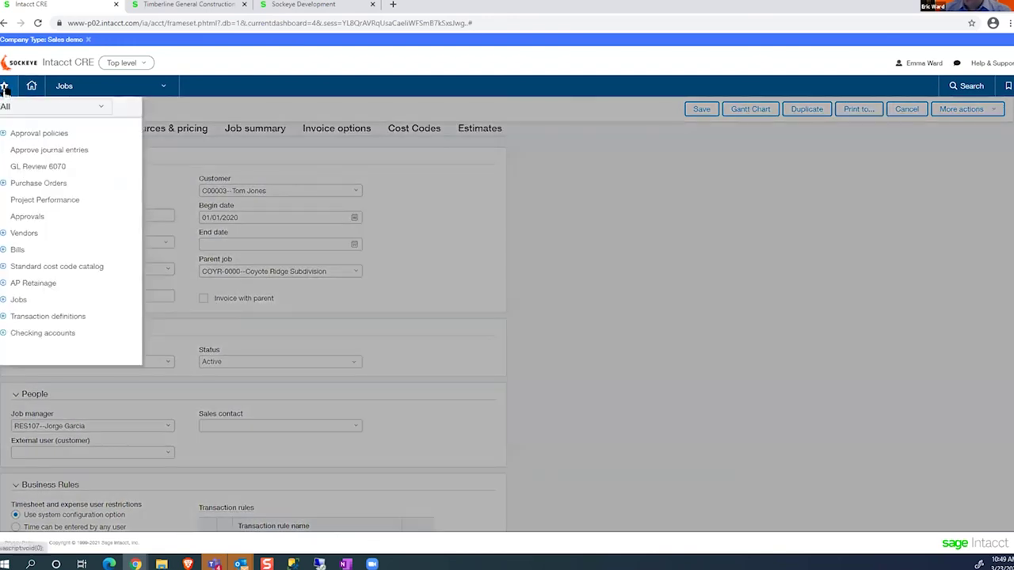
pyautogui.click(47, 199)
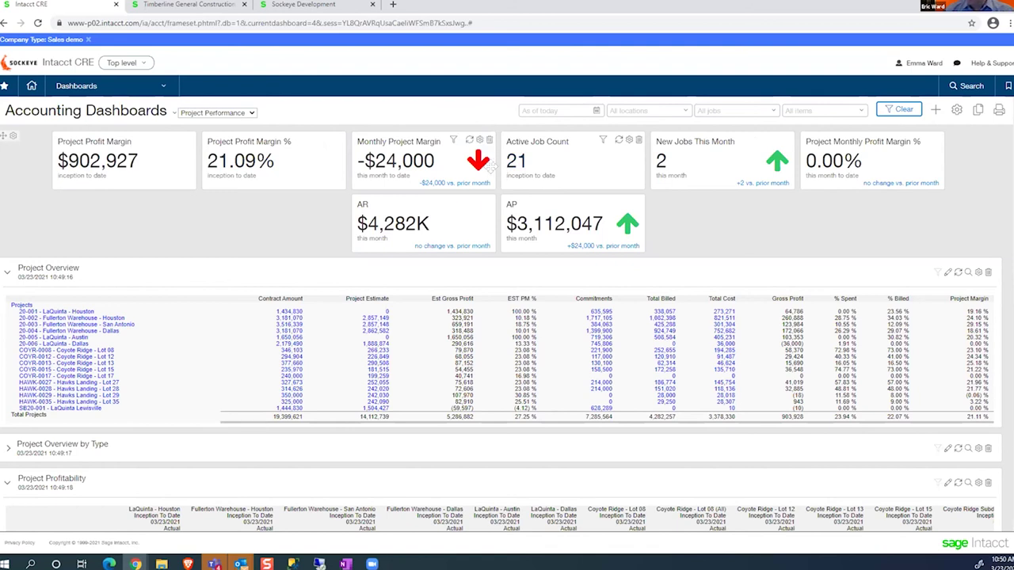
pyautogui.moveTo(527, 170)
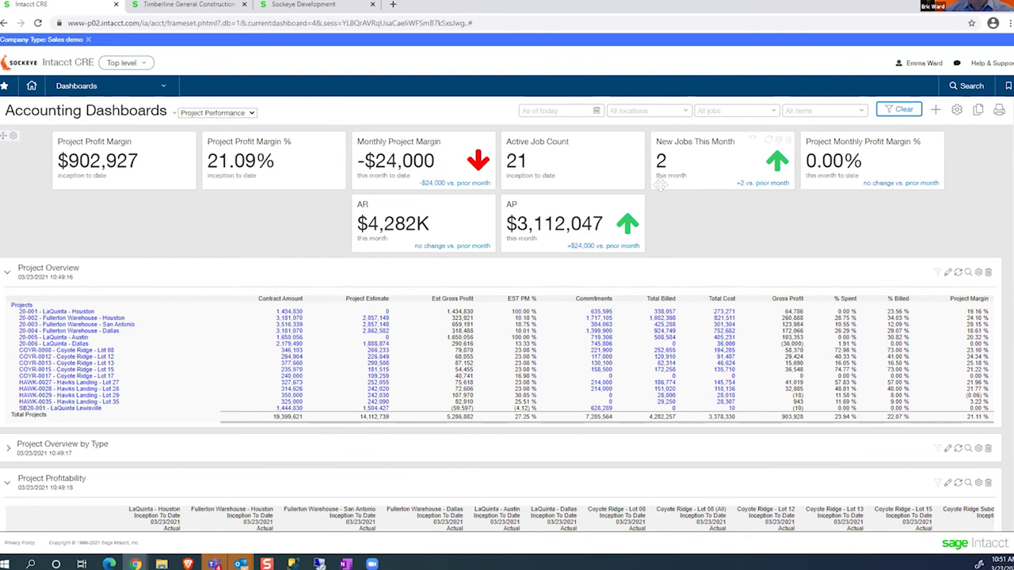
# - Switch the accounting dashboard to Financial Ratios View and clear its date filter
pyautogui.click(252, 114)
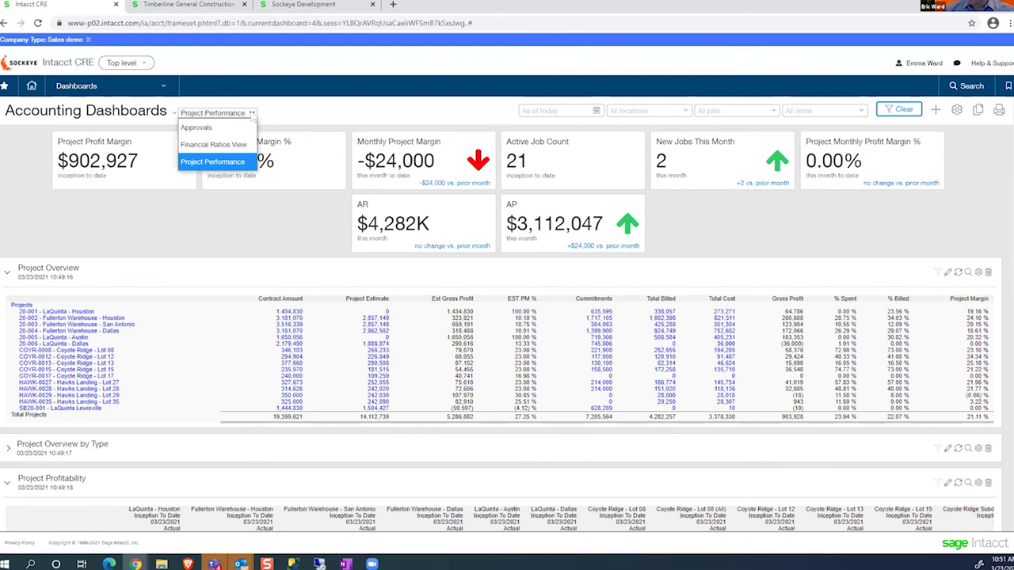
pyautogui.click(211, 145)
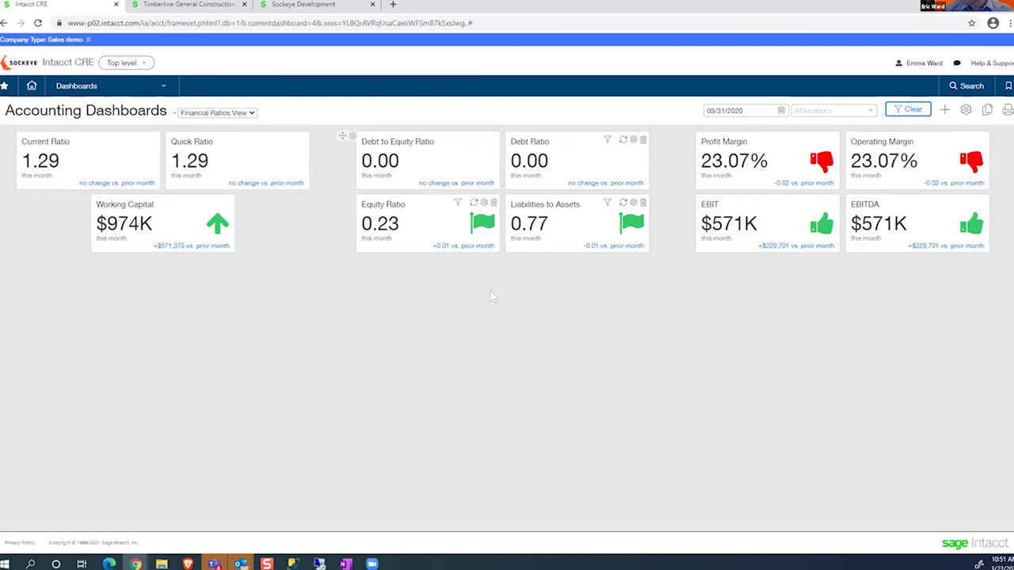
pyautogui.click(908, 109)
pyautogui.click(908, 110)
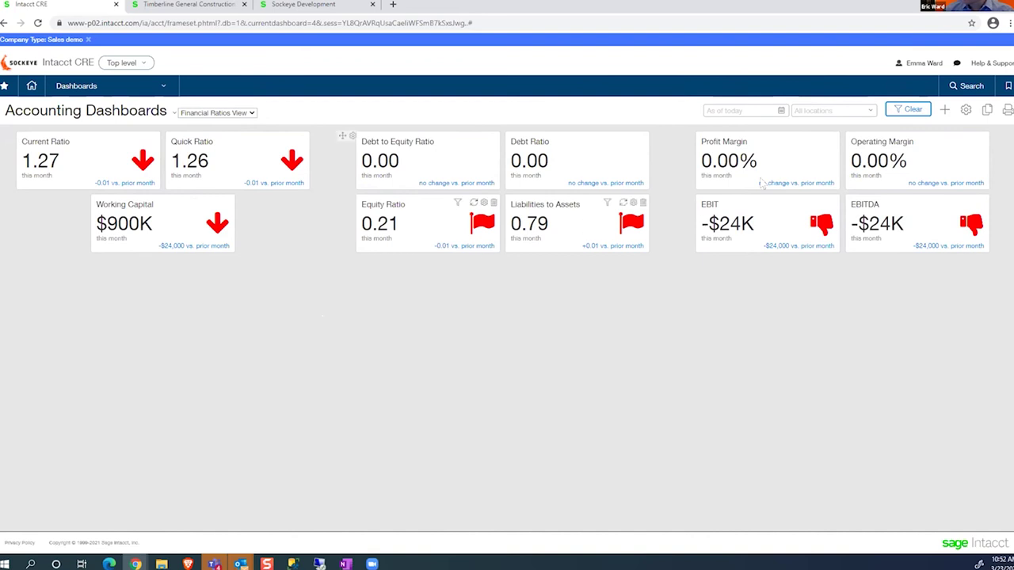
# - Start a new component on the Financial Ratios View dashboard and set its type to Performance card
pyautogui.click(944, 111)
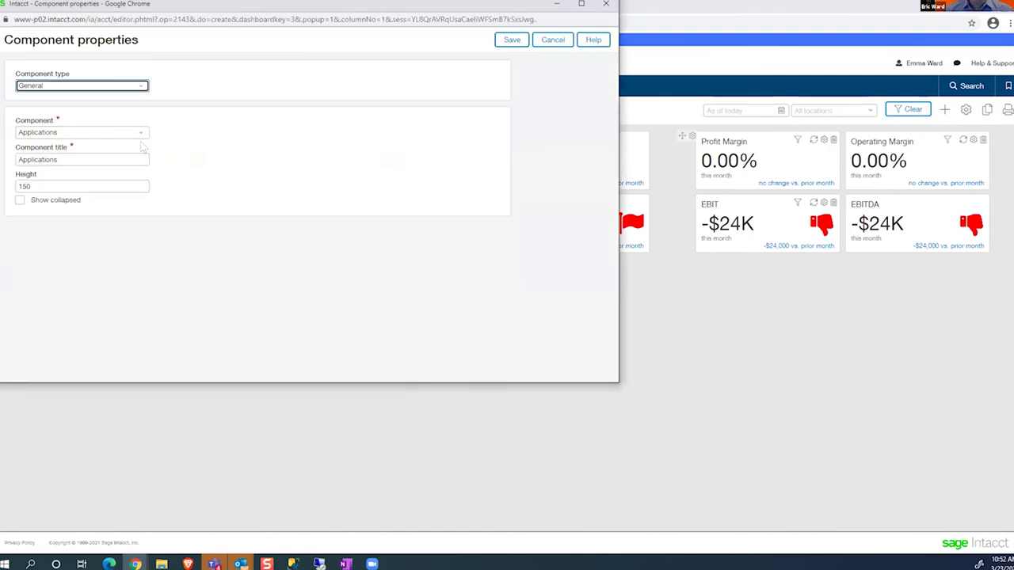
pyautogui.click(76, 87)
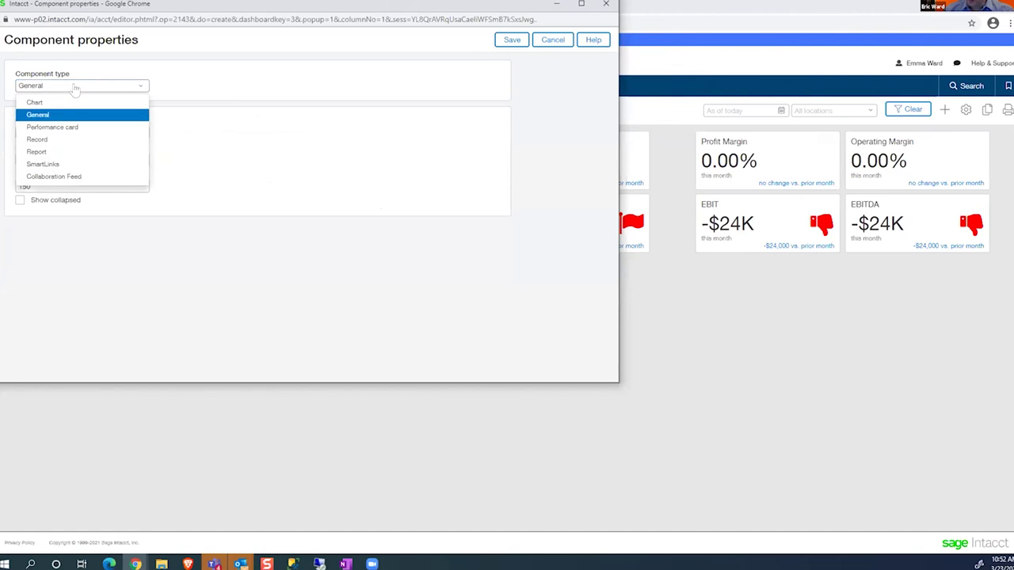
pyautogui.click(36, 151)
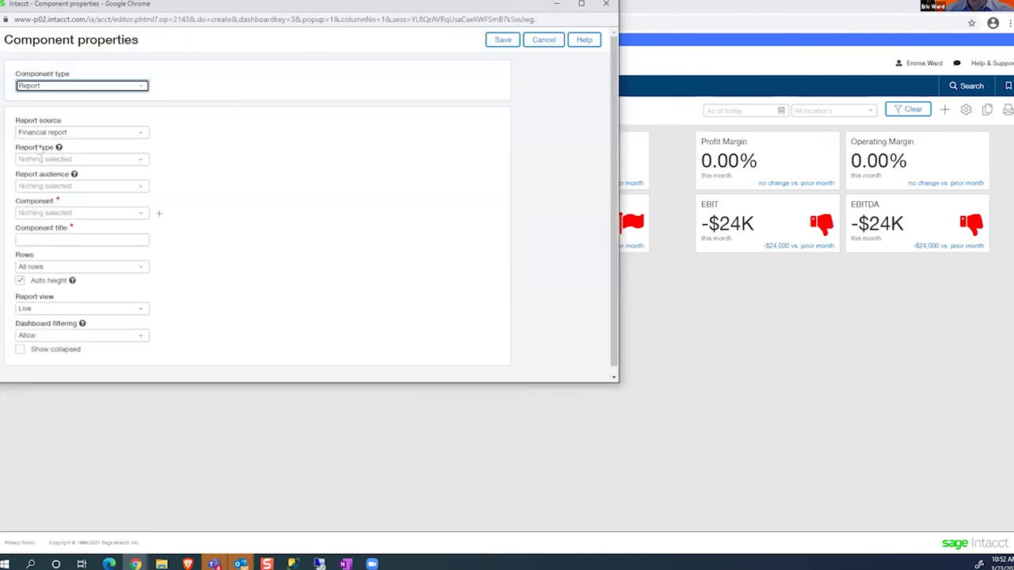
pyautogui.click(137, 87)
pyautogui.click(61, 127)
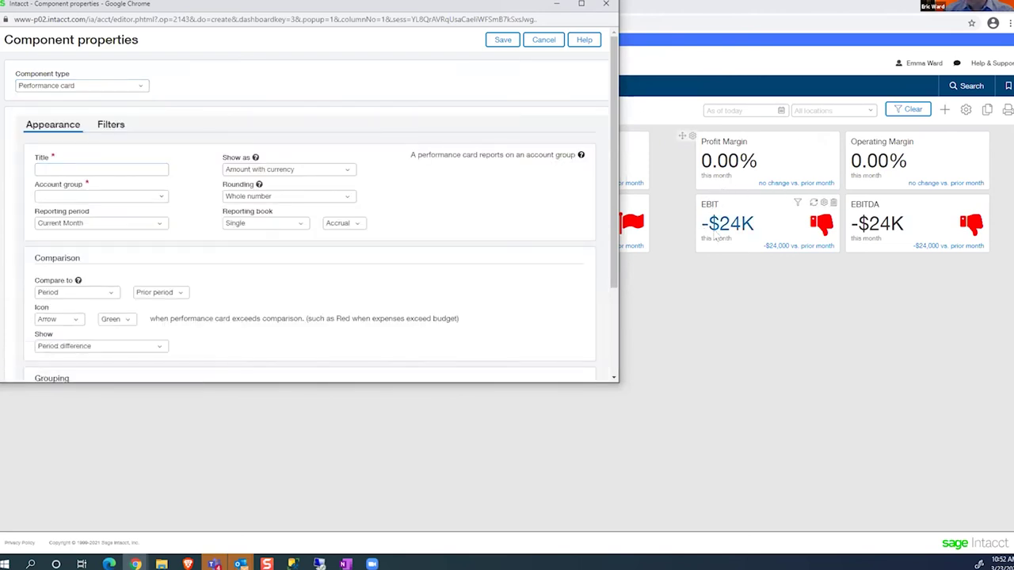
# - Set the performance card's account group to Accounts Receivable and its title to AR
pyautogui.click(157, 198)
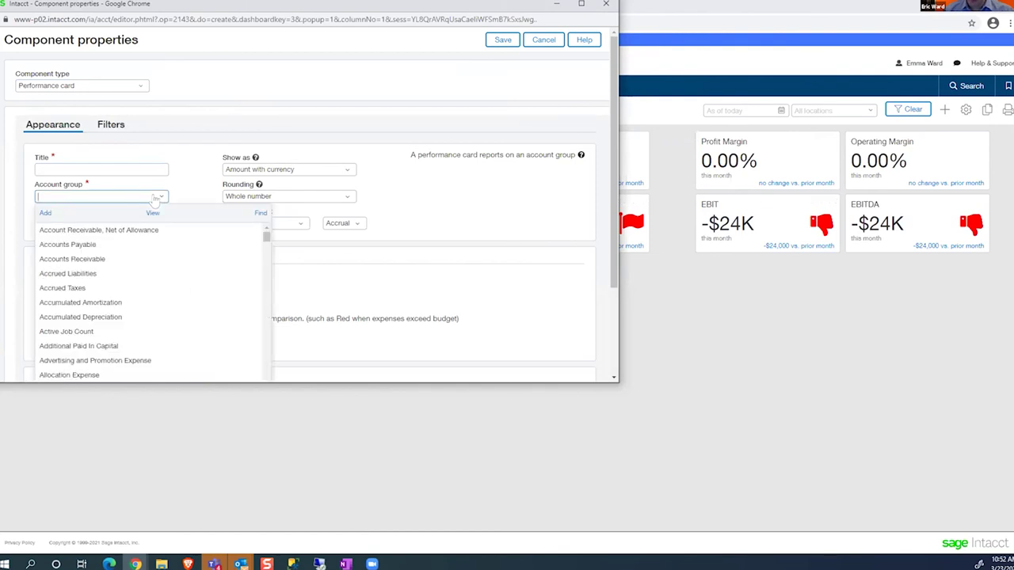
pyautogui.click(76, 260)
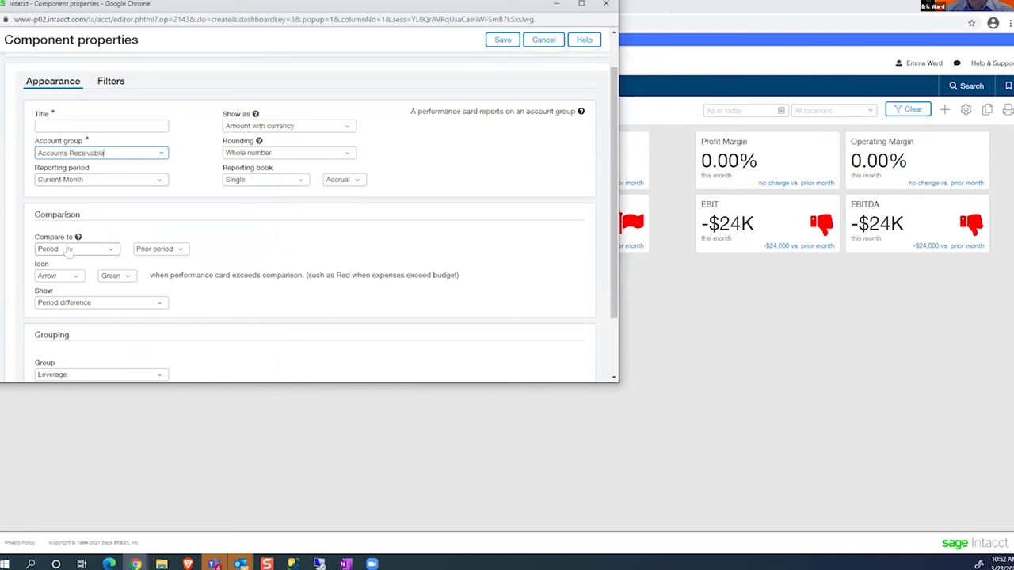
pyautogui.click(68, 117)
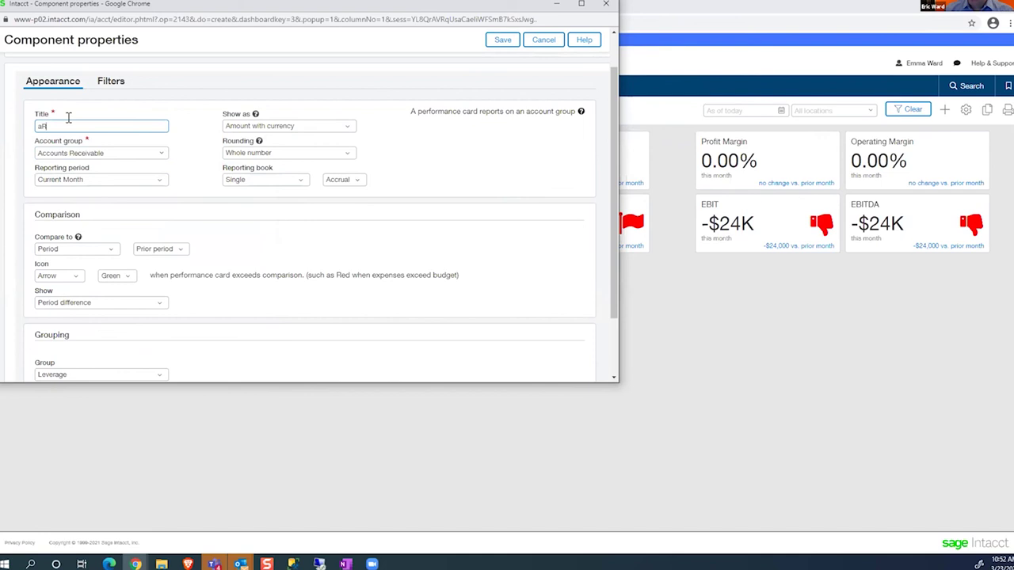
pyautogui.press('BackSpace')
pyautogui.press('BackSpace')
# - Set the card's comparison icon to Thumbs and save the performance card to the dashboard
pyautogui.click(58, 275)
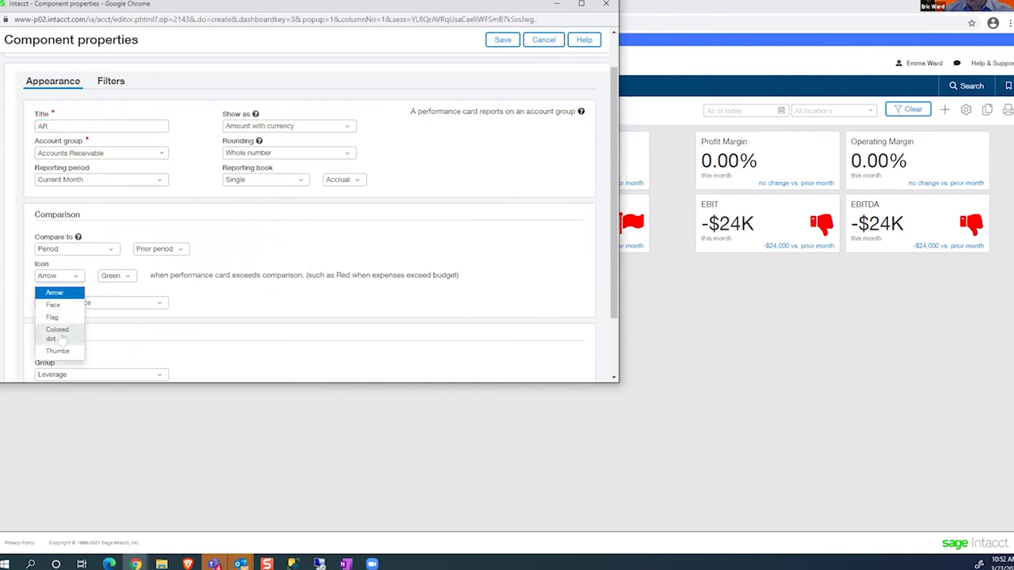
pyautogui.click(57, 351)
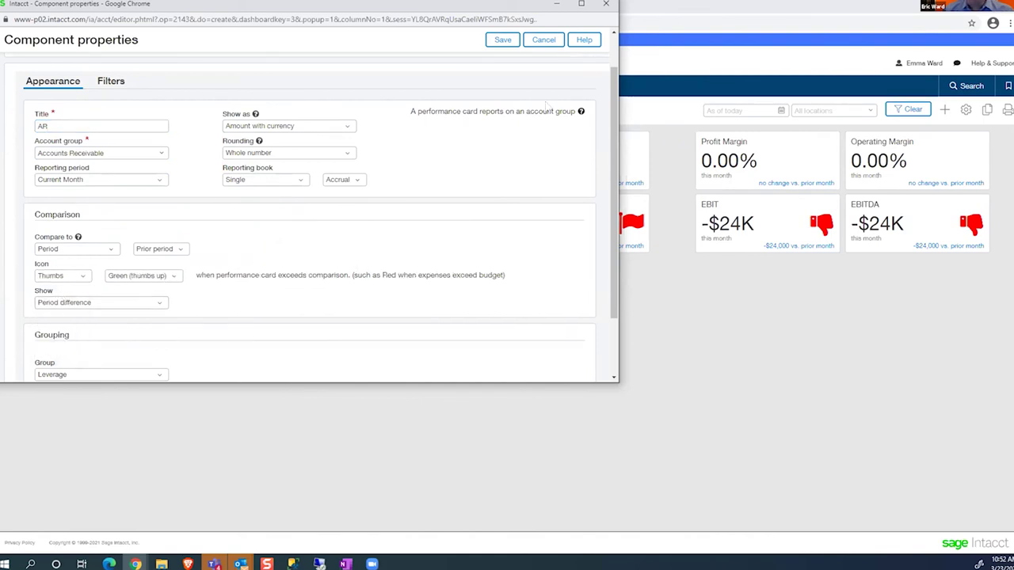
pyautogui.click(503, 40)
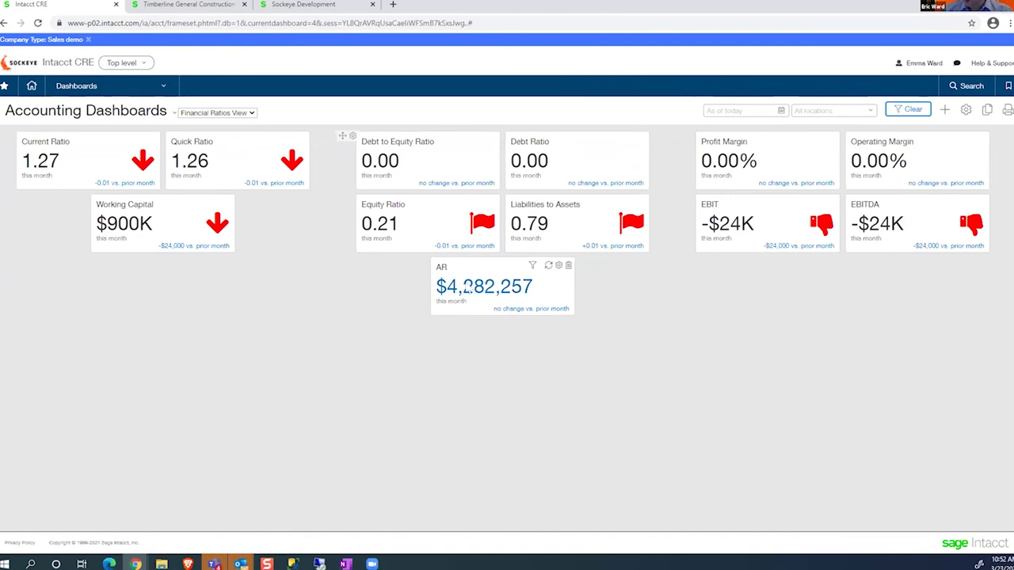
pyautogui.moveTo(470, 288)
pyautogui.moveTo(531, 270)
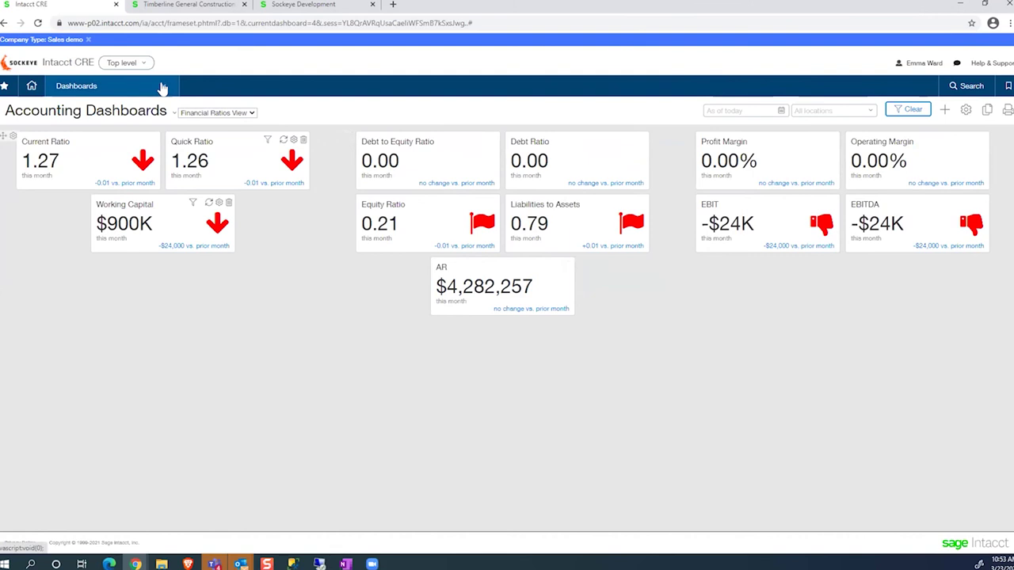
# - Open the Accounts Payable Bills list from the favorites
pyautogui.click(4, 85)
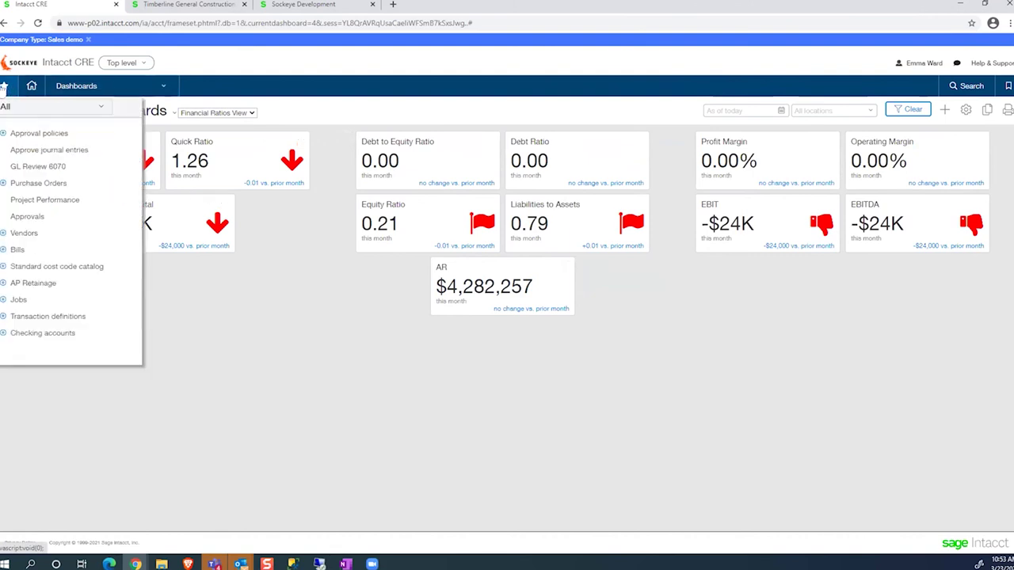
pyautogui.click(24, 250)
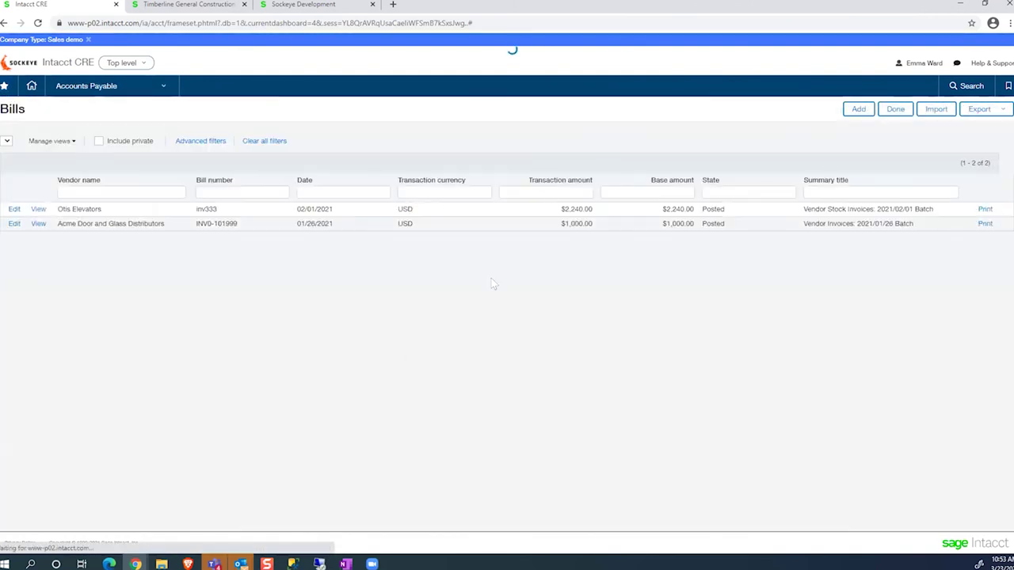
# - Include private bills in the Bills list and filter it by vendor names containing lumber, using %lumber
pyautogui.click(100, 141)
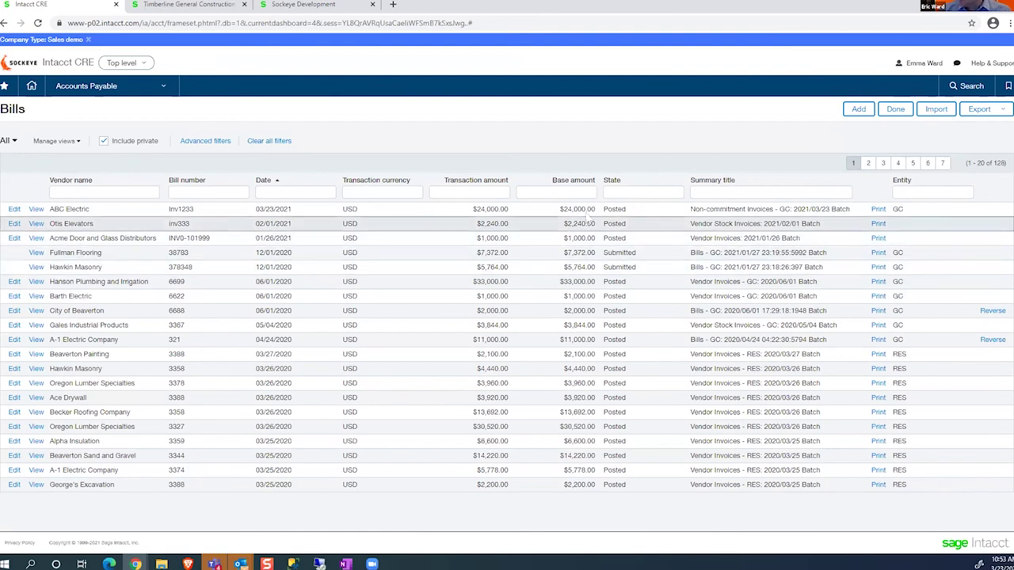
pyautogui.click(107, 187)
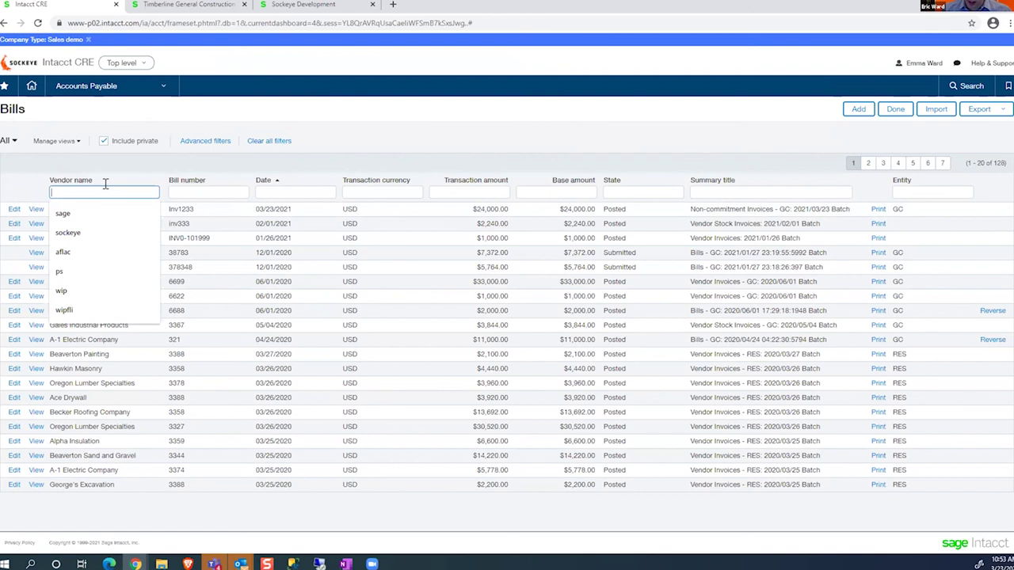
pyautogui.write('%lumber')
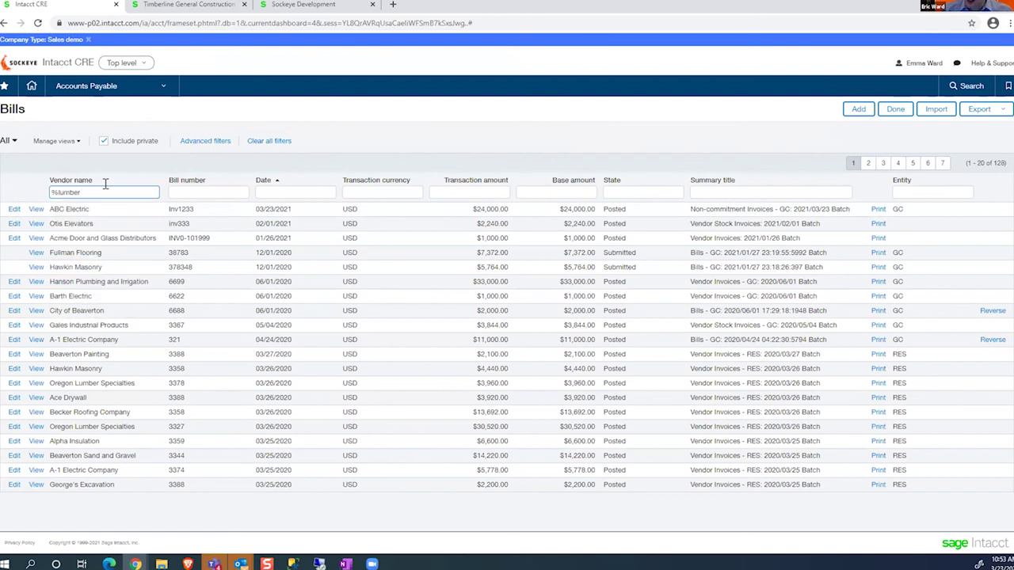
pyautogui.press('Return')
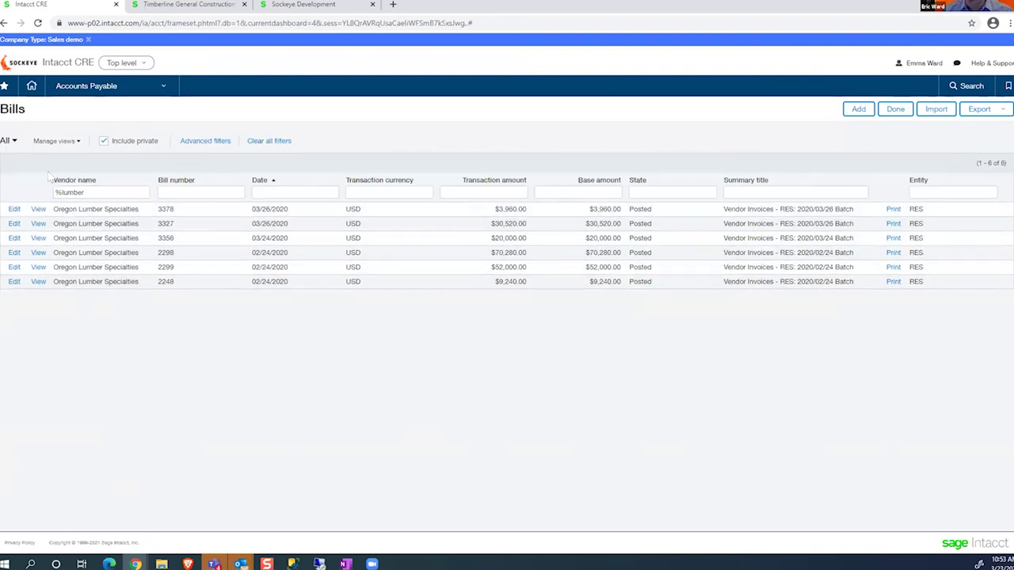
# - Remove the vendor name filter to list all bills again
pyautogui.click(85, 190)
pyautogui.moveTo(84, 190); pyautogui.dragTo(29, 181)
pyautogui.press('BackSpace')
pyautogui.press('Return')
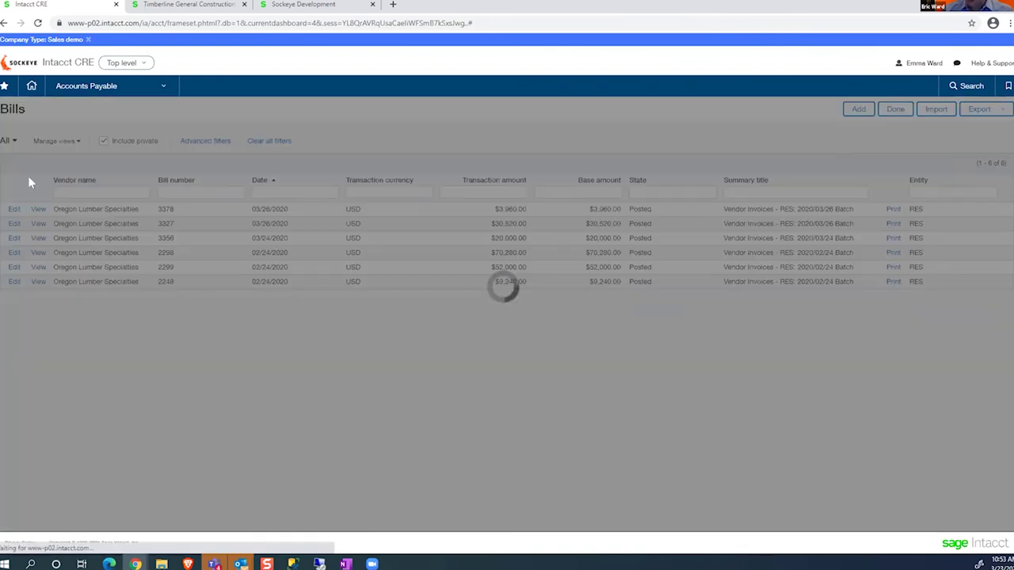
# - Look at the column choices for creating a new Bills view and return to the Bills list without saving
pyautogui.click(70, 142)
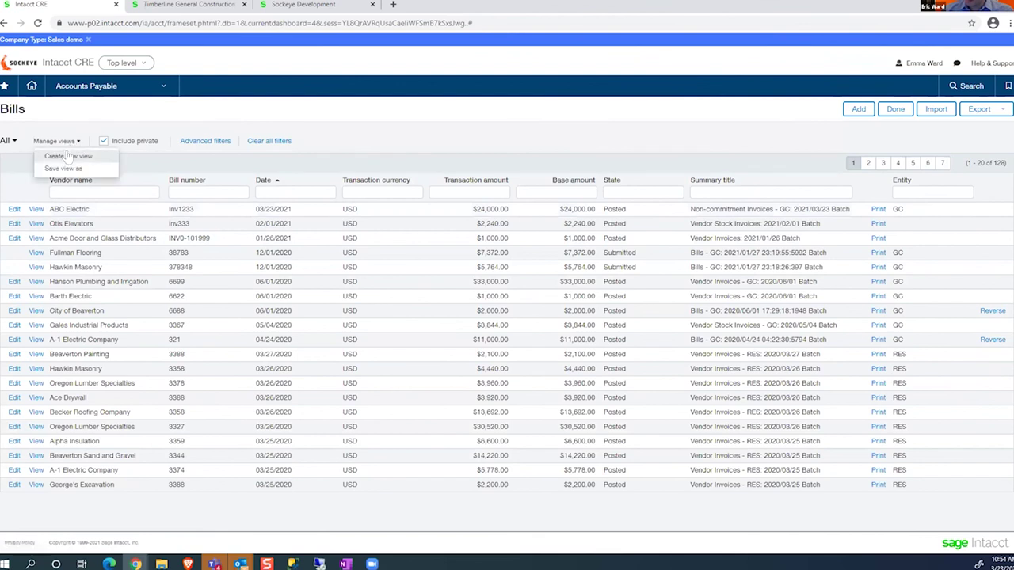
pyautogui.click(68, 157)
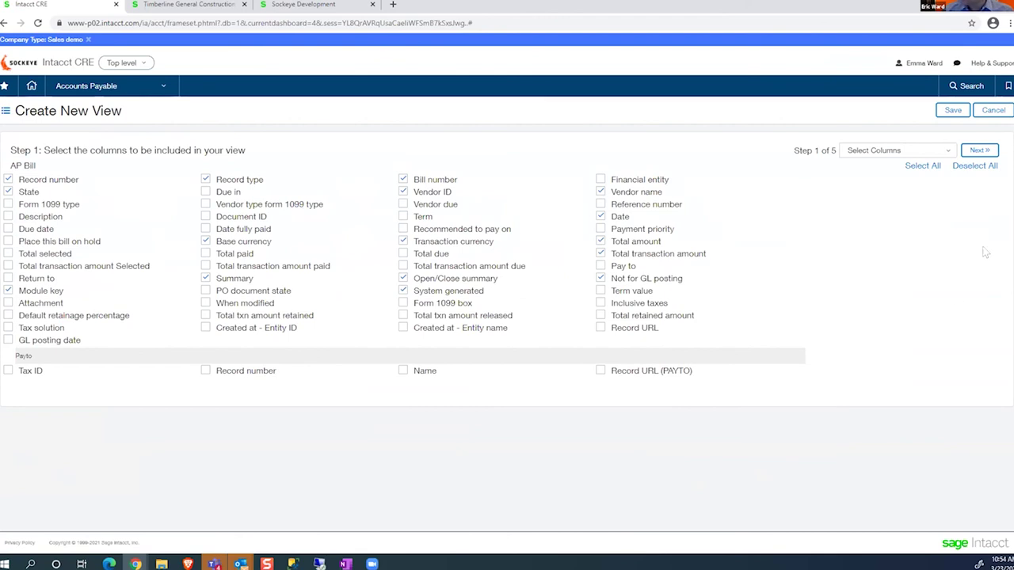
pyautogui.hotkey('alt', 'Left')
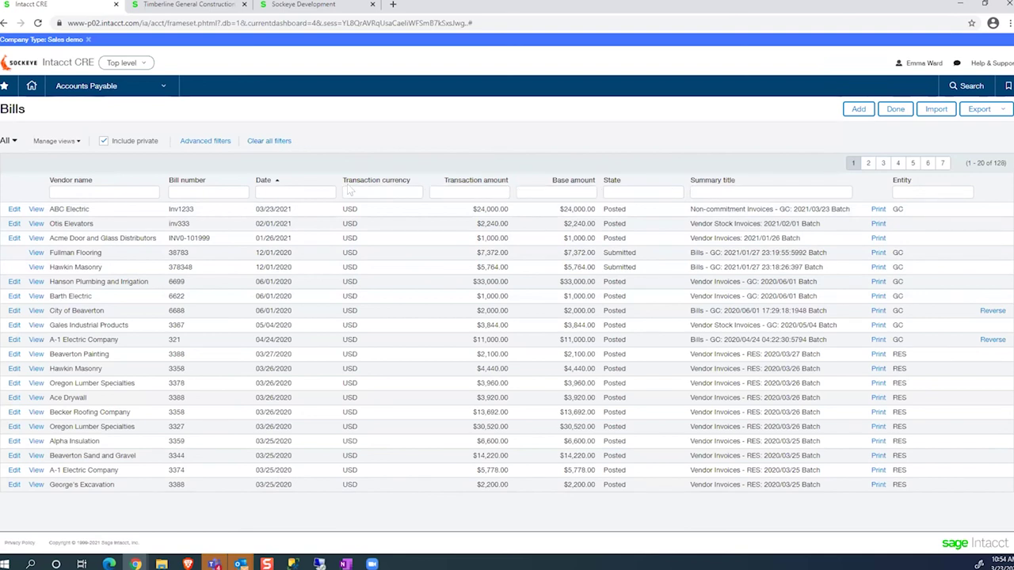
# - Review the available list views and the export formats for the Bills list without changing the view or exporting
pyautogui.click(5, 142)
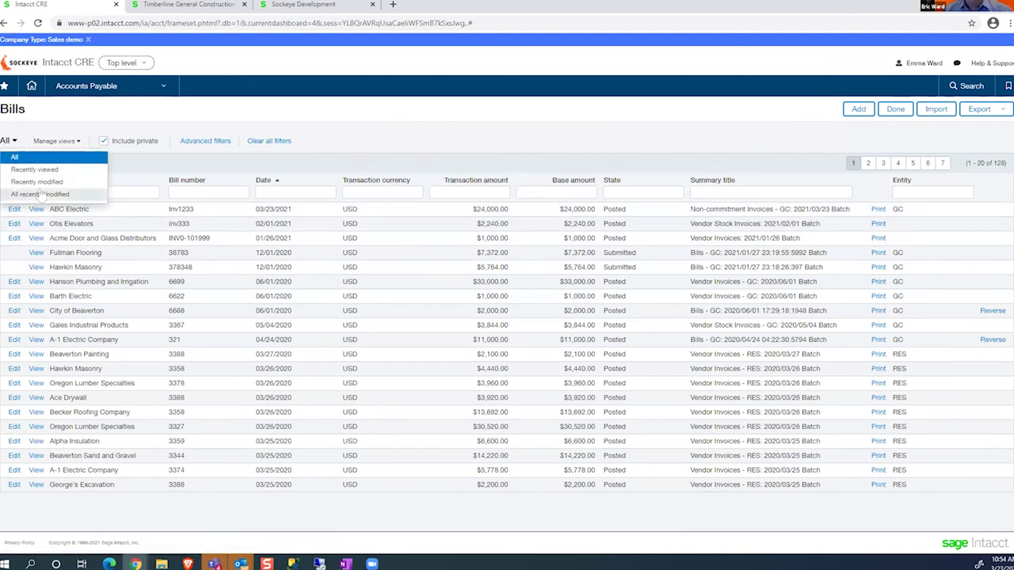
pyautogui.click(207, 167)
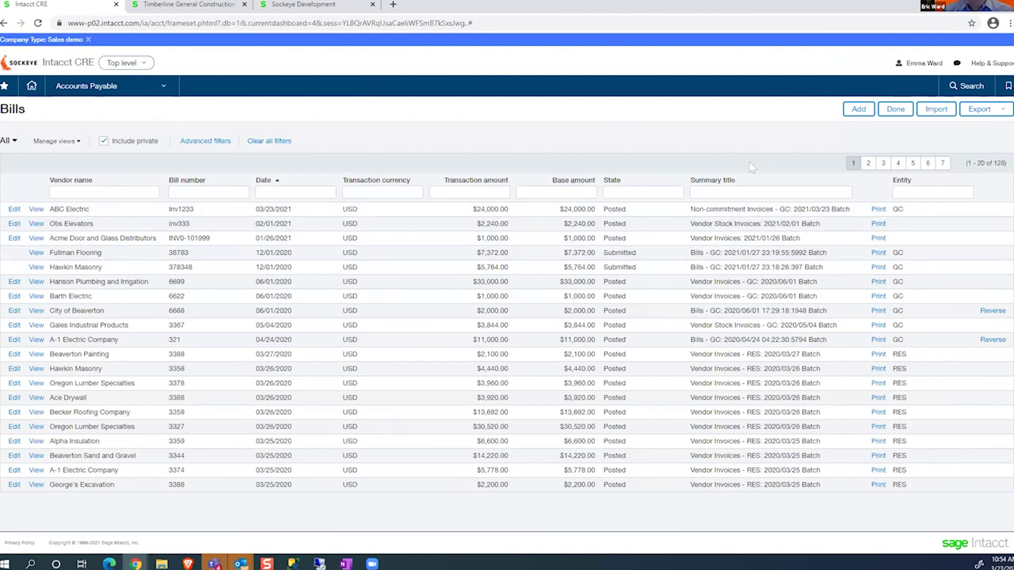
pyautogui.click(979, 111)
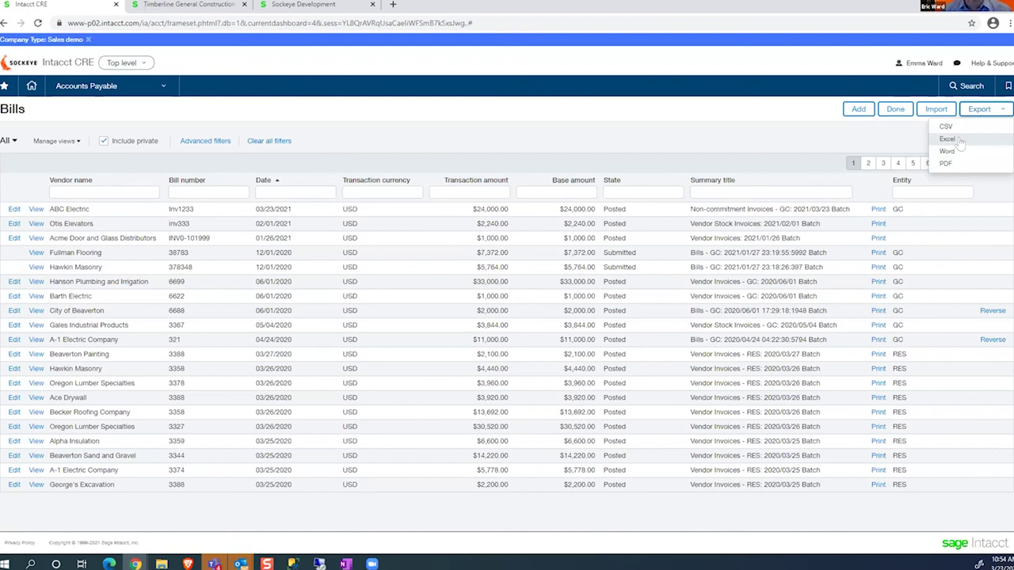
pyautogui.click(380, 111)
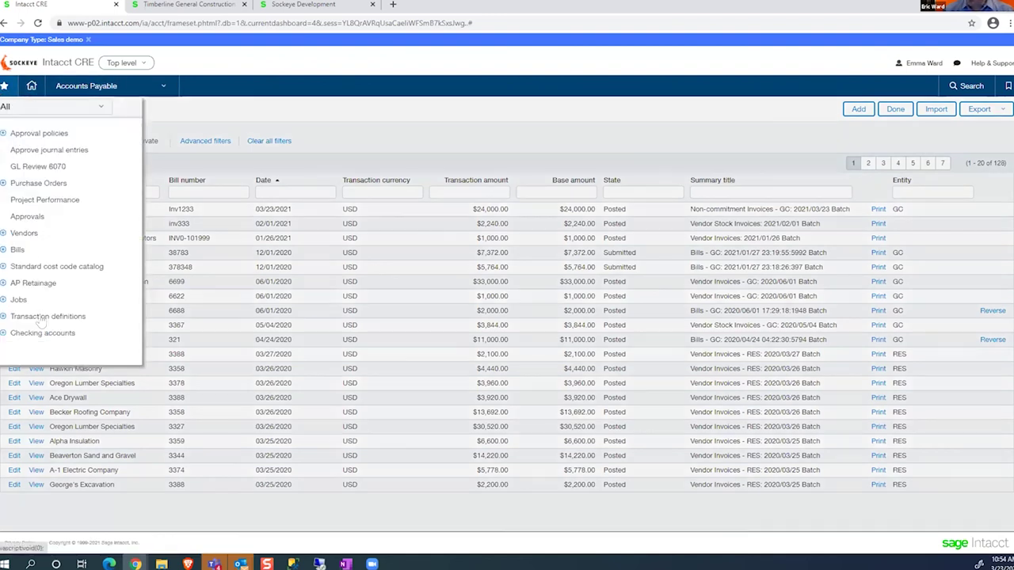
# - Open the Interactive Visual Explorer report list from the favorites and run the AP Current Aging Analysis
pyautogui.click(4, 87)
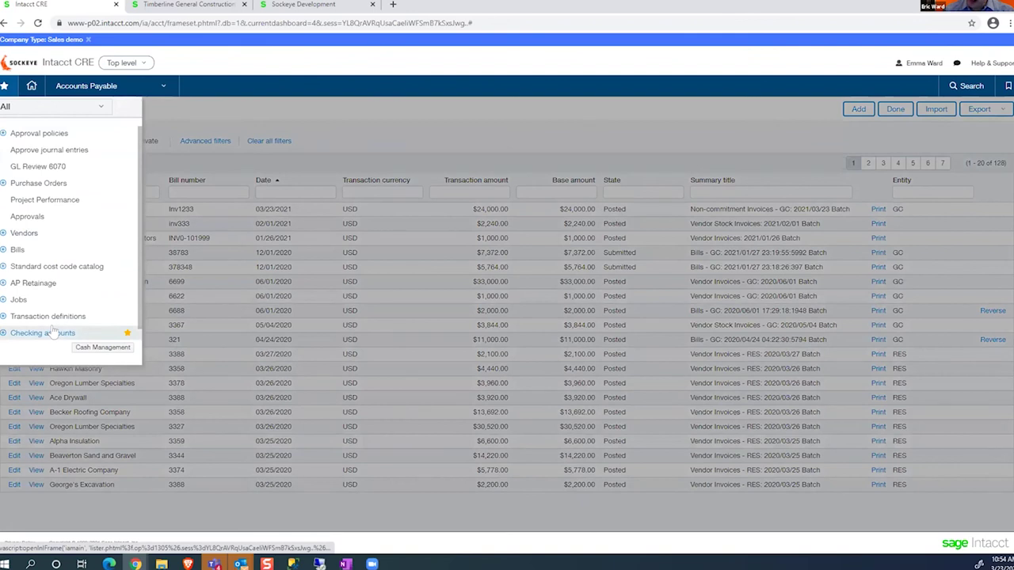
pyautogui.scroll(-1, 53, 329)
pyautogui.click(44, 336)
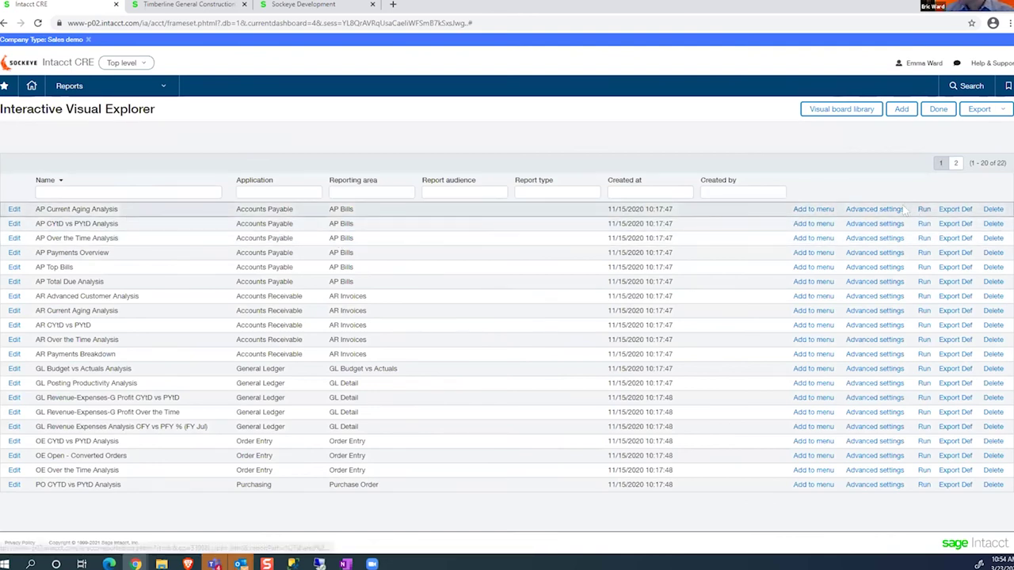
pyautogui.click(875, 209)
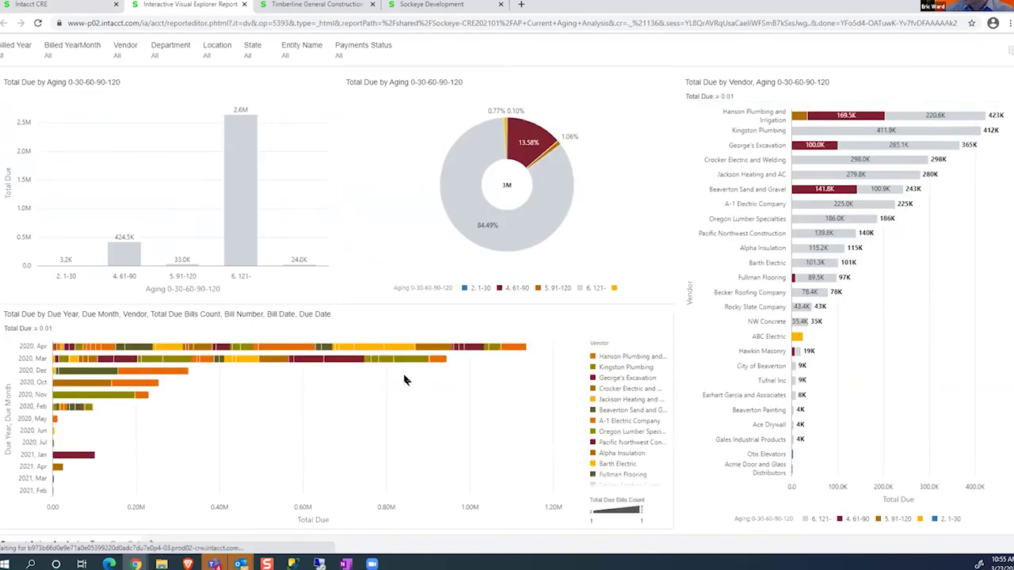
# - Filter the AP Current Aging Analysis by the vendor Hanson Plumbing and Irrigation and inspect its amounts due by aging
pyautogui.moveTo(253, 141)
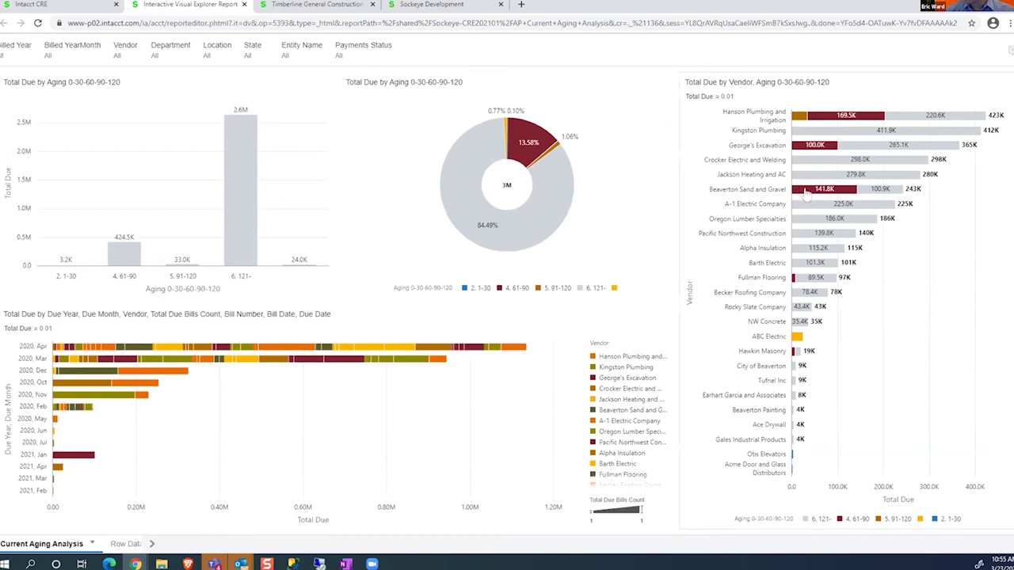
pyautogui.moveTo(845, 129)
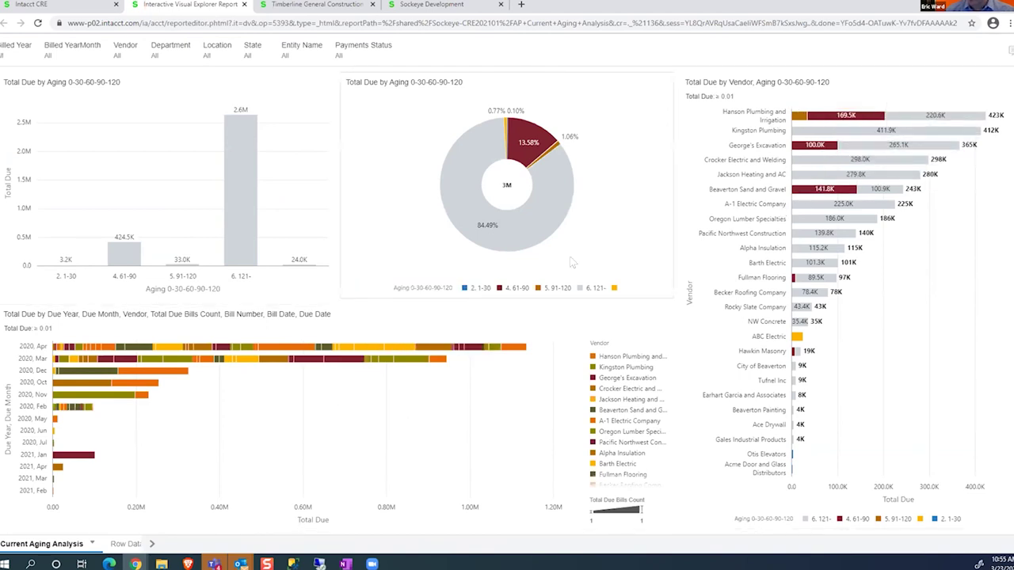
pyautogui.click(125, 55)
pyautogui.click(130, 80)
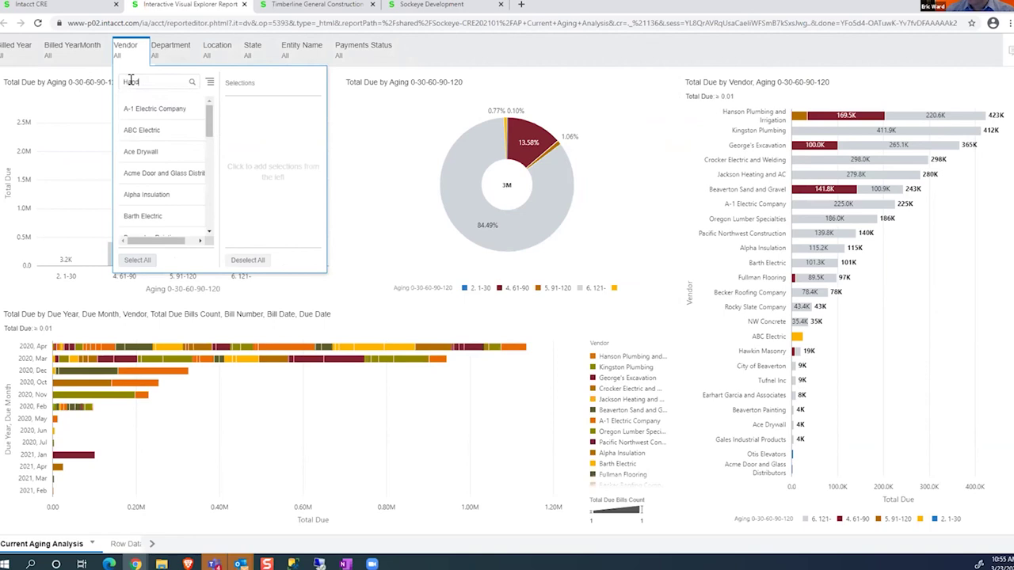
pyautogui.write('hanson')
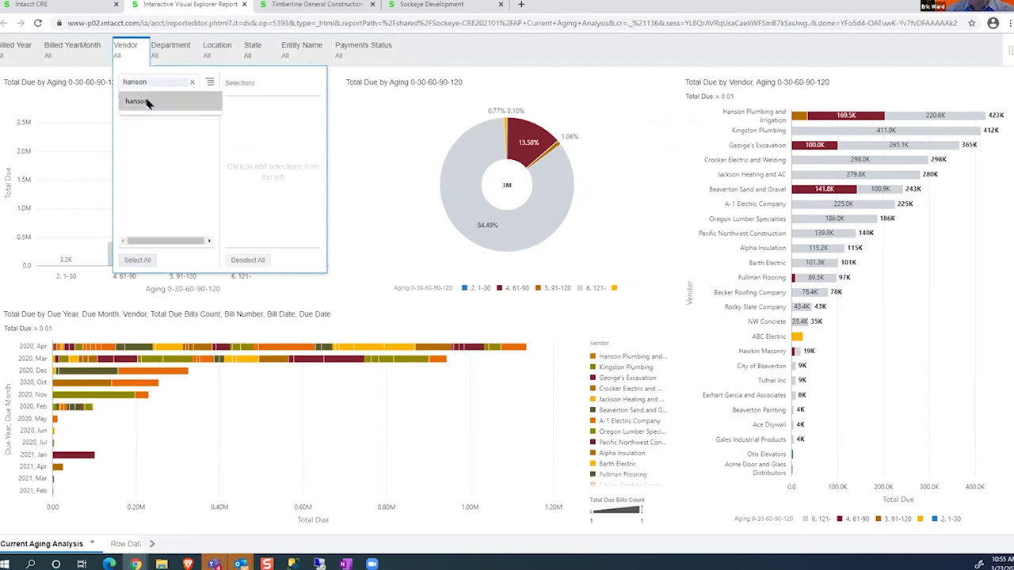
pyautogui.click(135, 112)
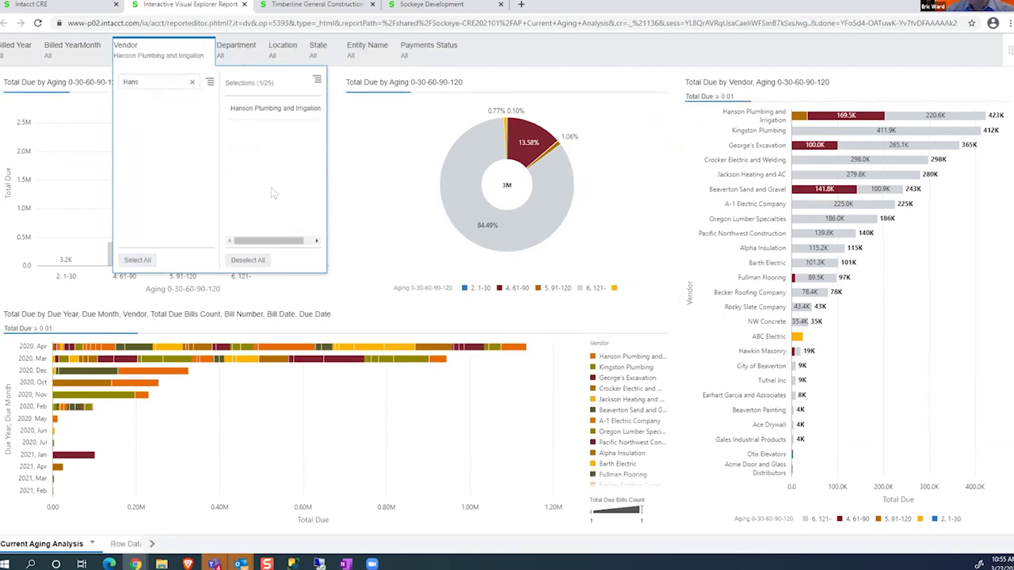
pyautogui.click(810, 63)
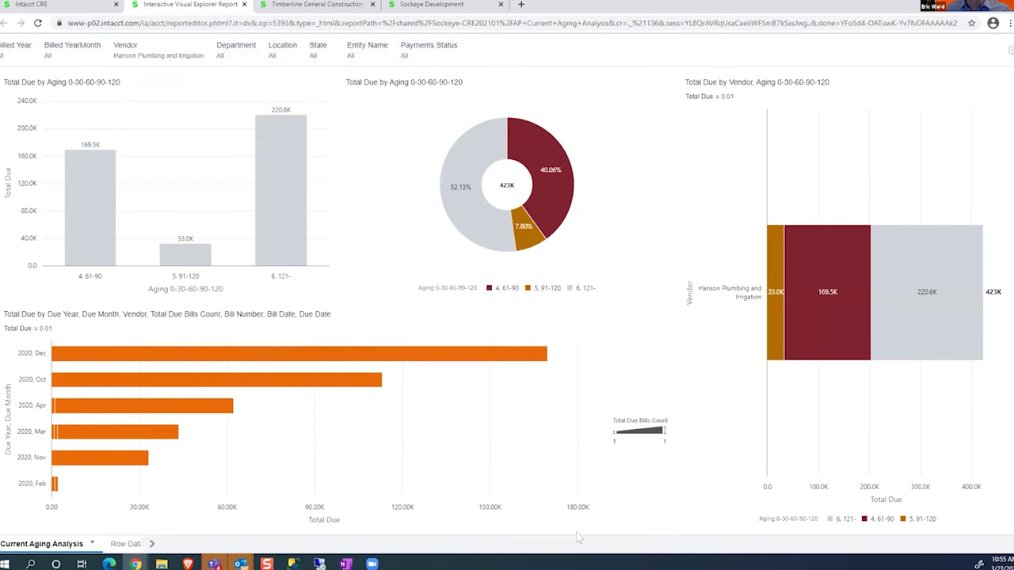
pyautogui.moveTo(534, 193)
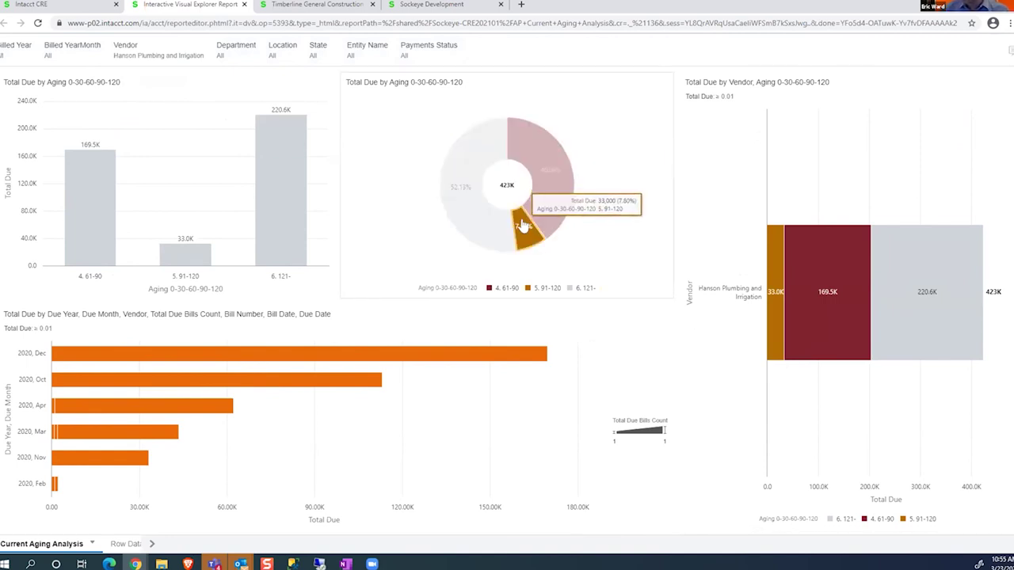
pyautogui.moveTo(231, 354)
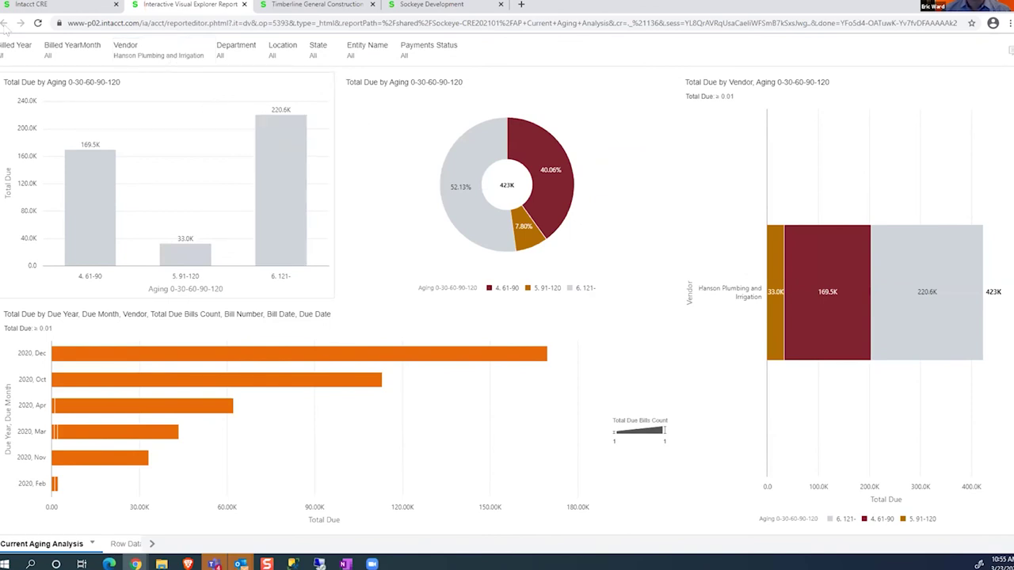
# - Return to the Interactive Visual Explorer list and go from there to an Accounts Payable page
pyautogui.click(32, 6)
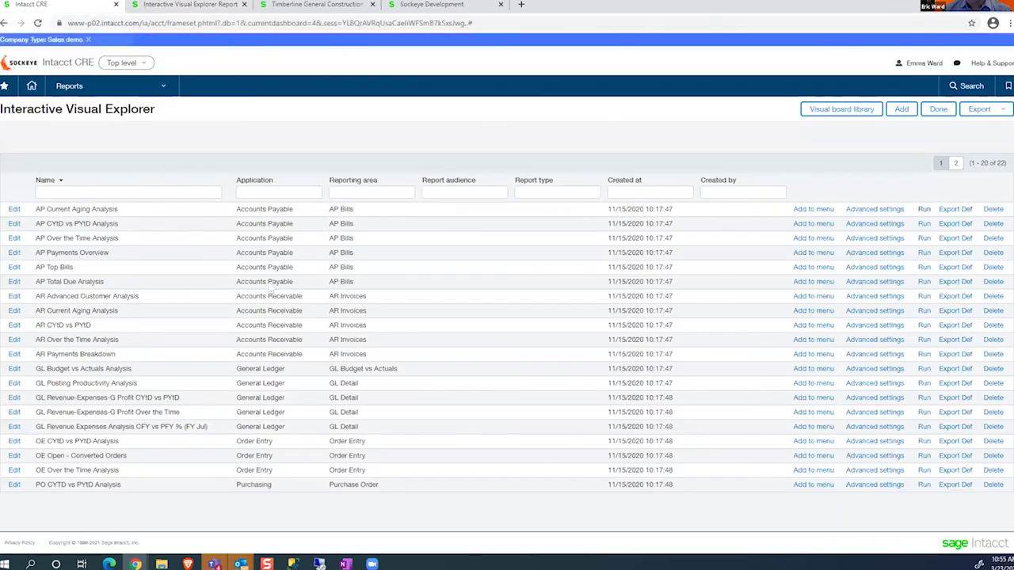
pyautogui.click(4, 87)
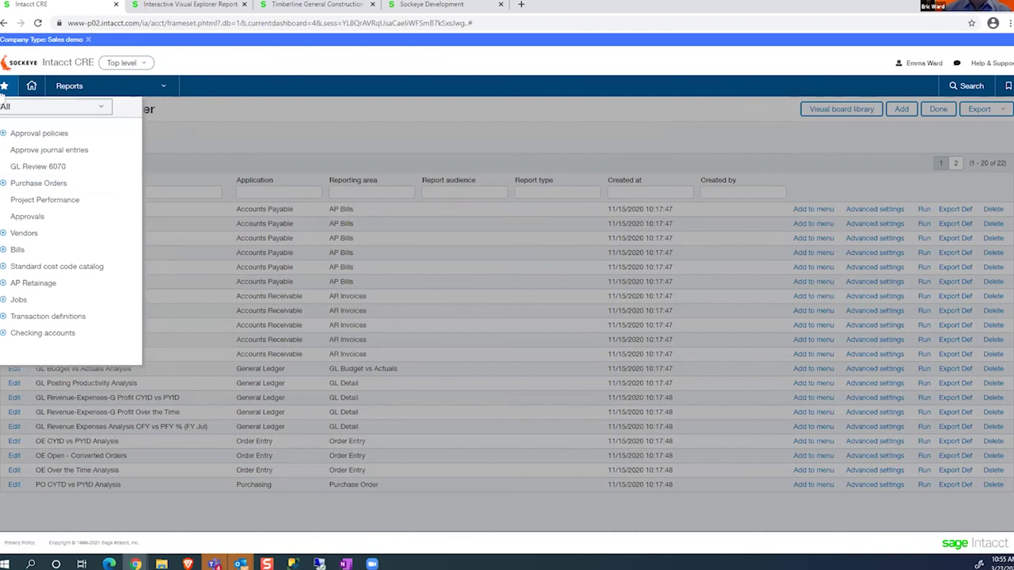
pyautogui.click(1007, 86)
pyautogui.click(883, 176)
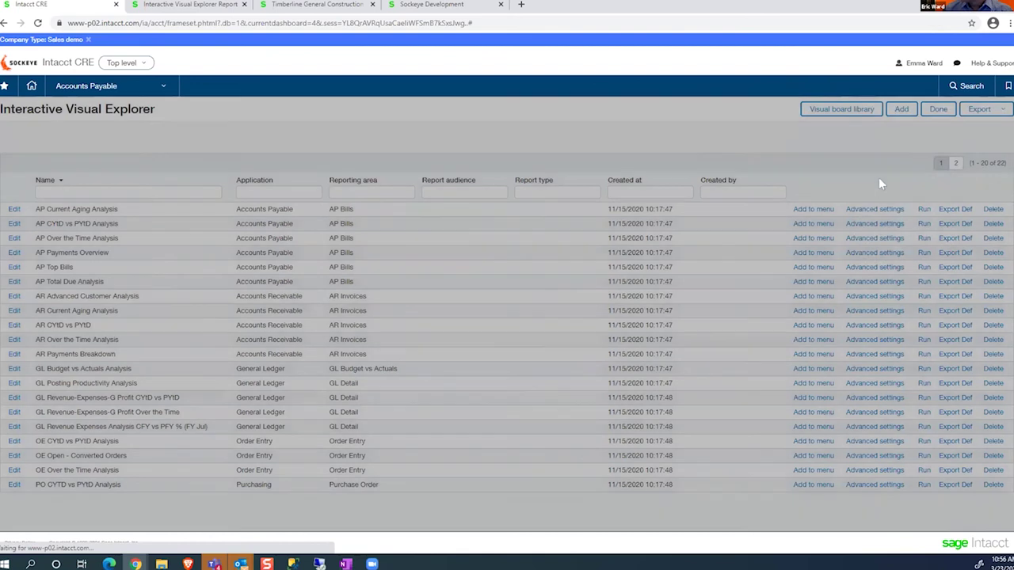